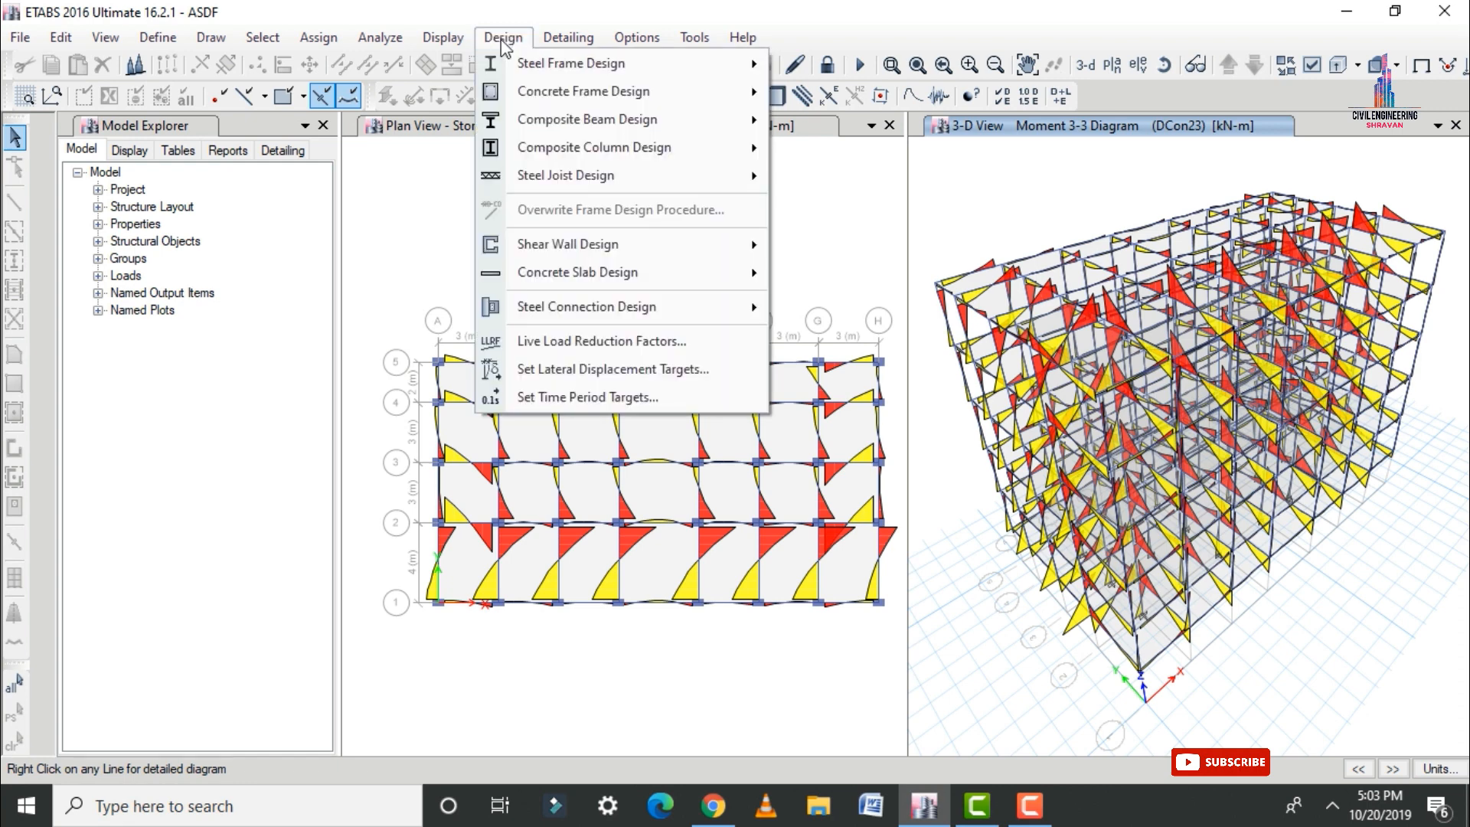
- Review the concrete frame design preferences for IS 456:2000 and accept them
mouse_move(531, 90)
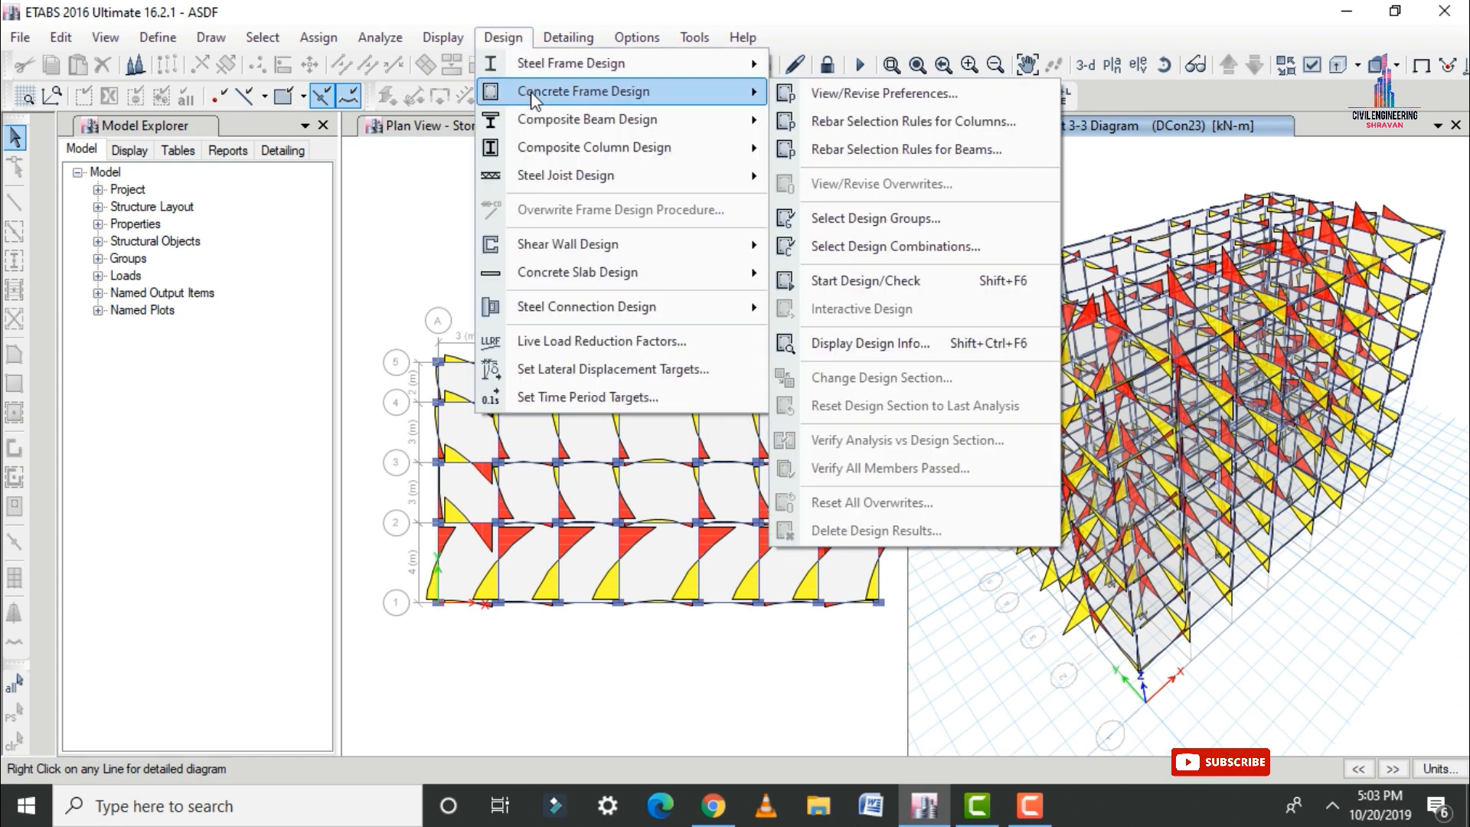
click(824, 101)
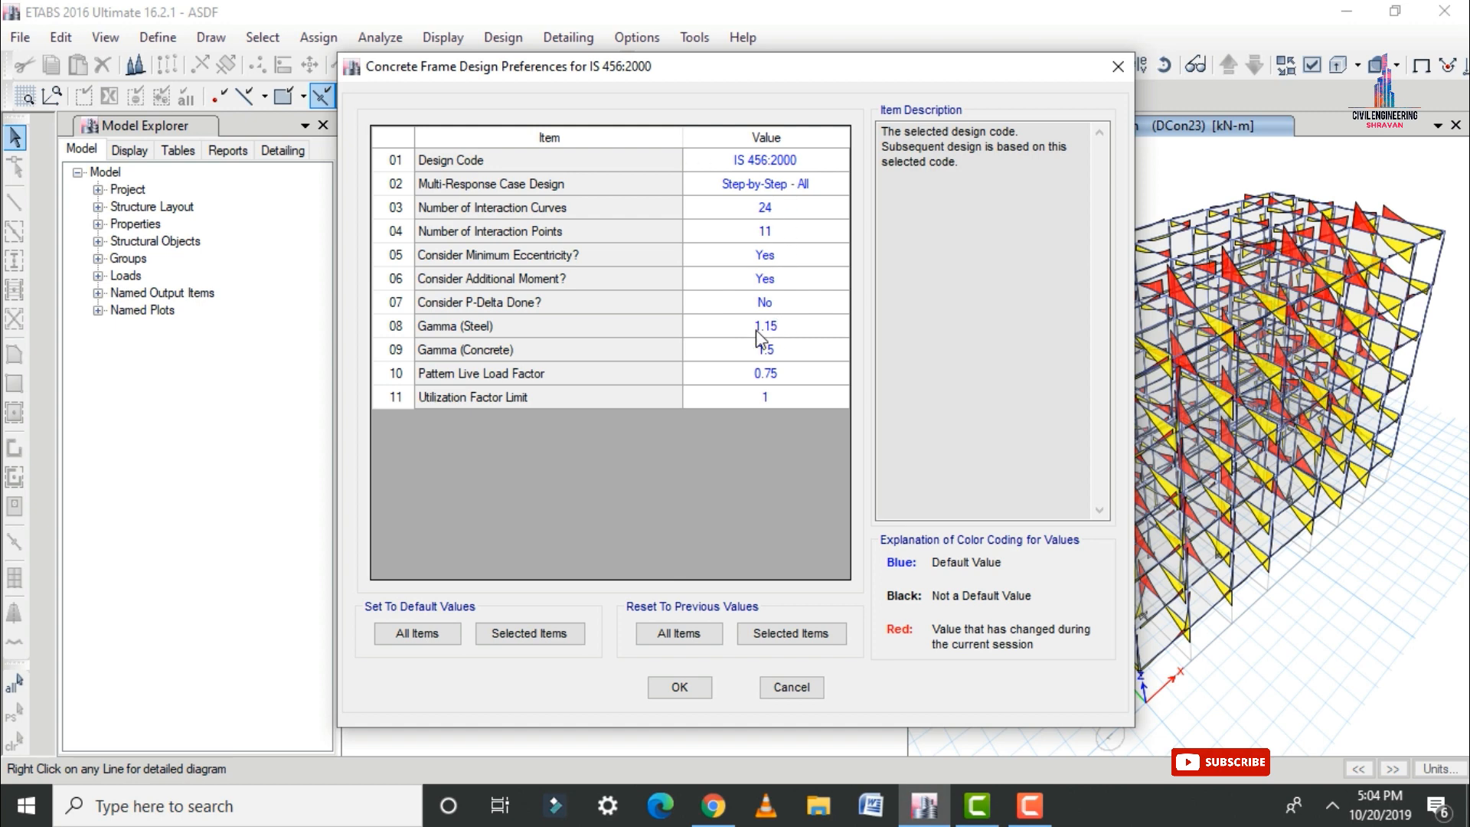
click(680, 687)
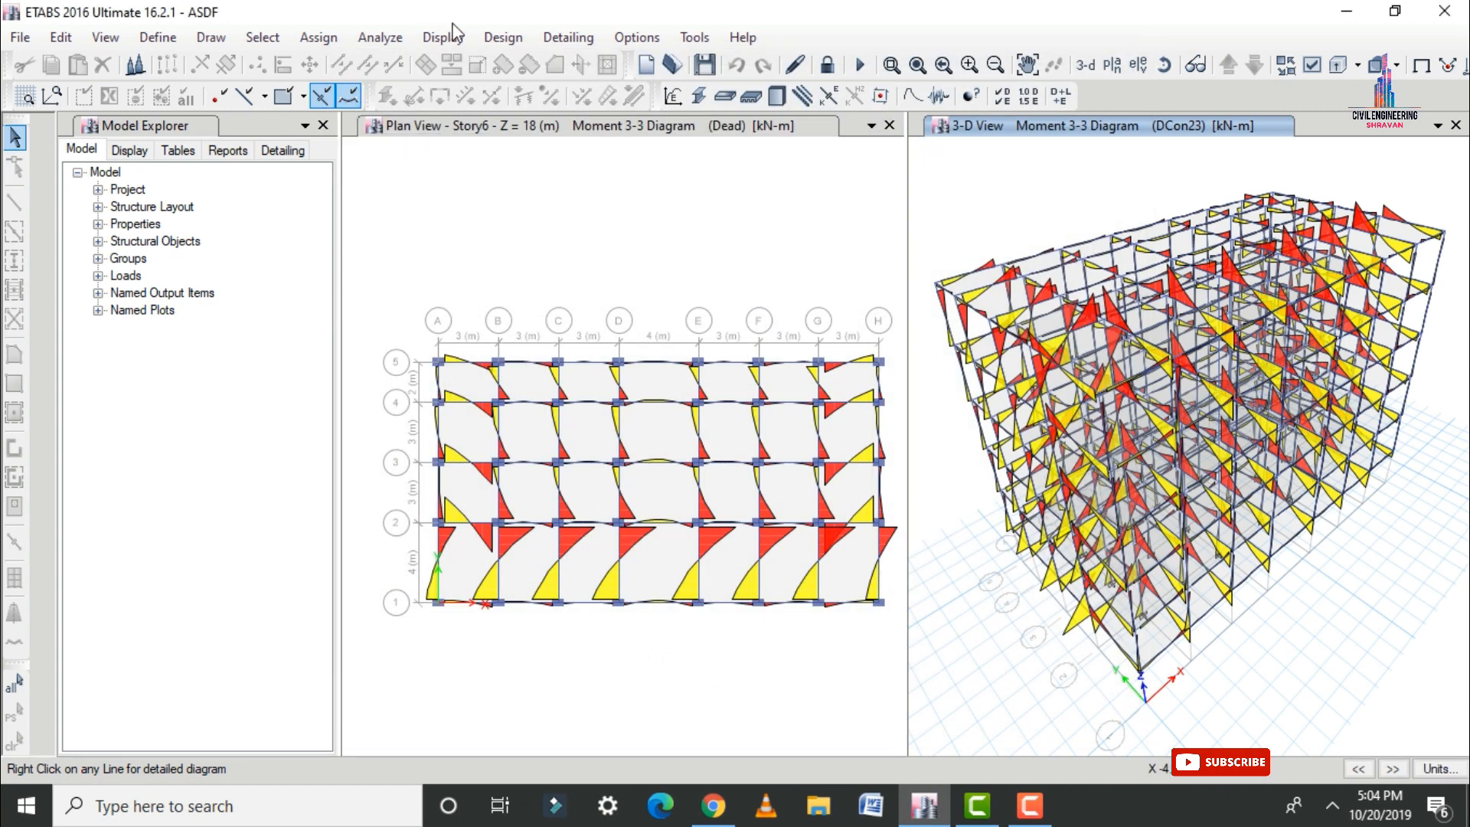
- In the column rebar selection rules, set the seismic longitudinal bars to smallest size 12 and largest size 20
click(503, 36)
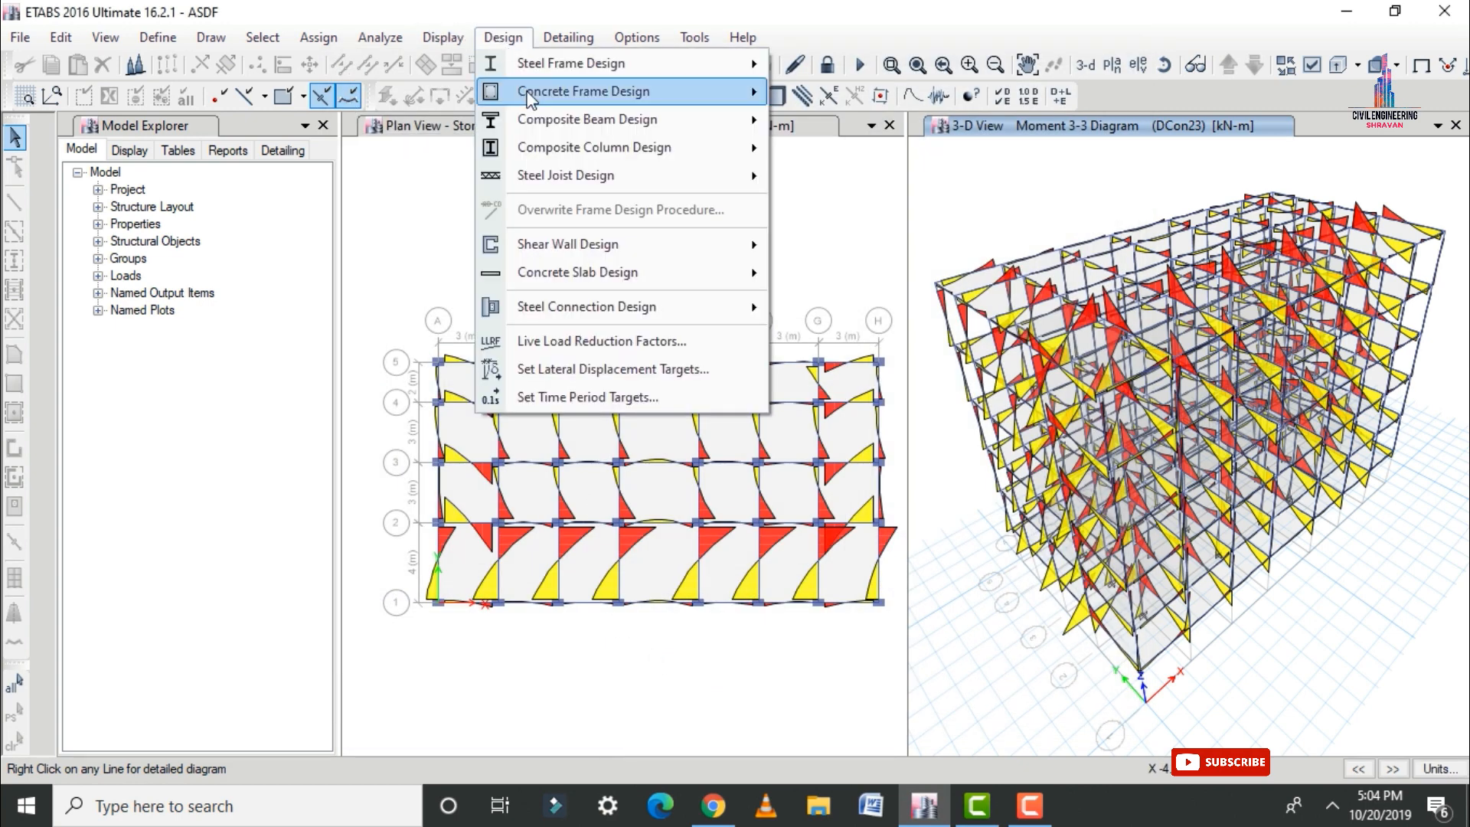
mouse_move(528, 99)
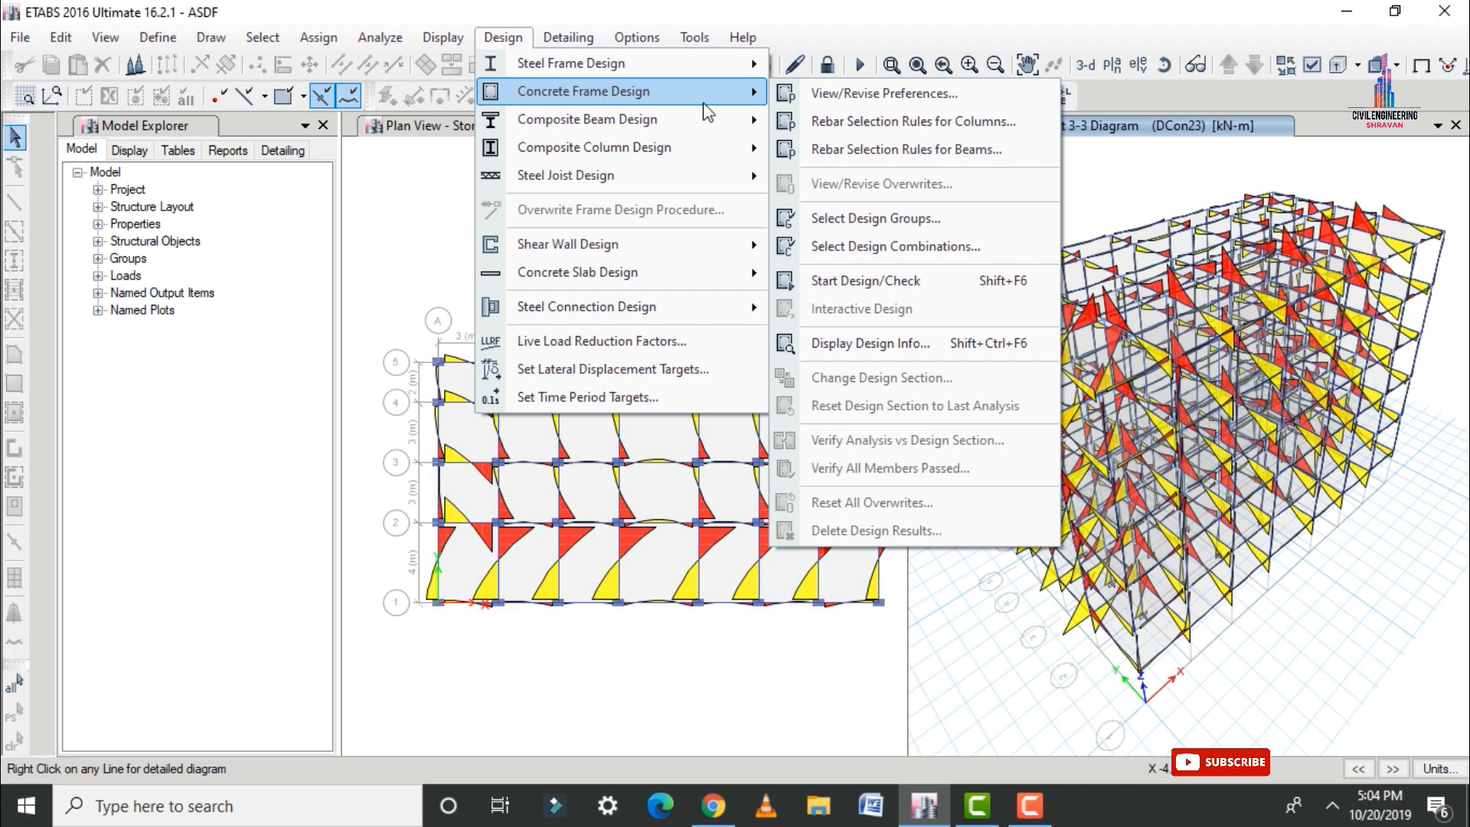
click(817, 123)
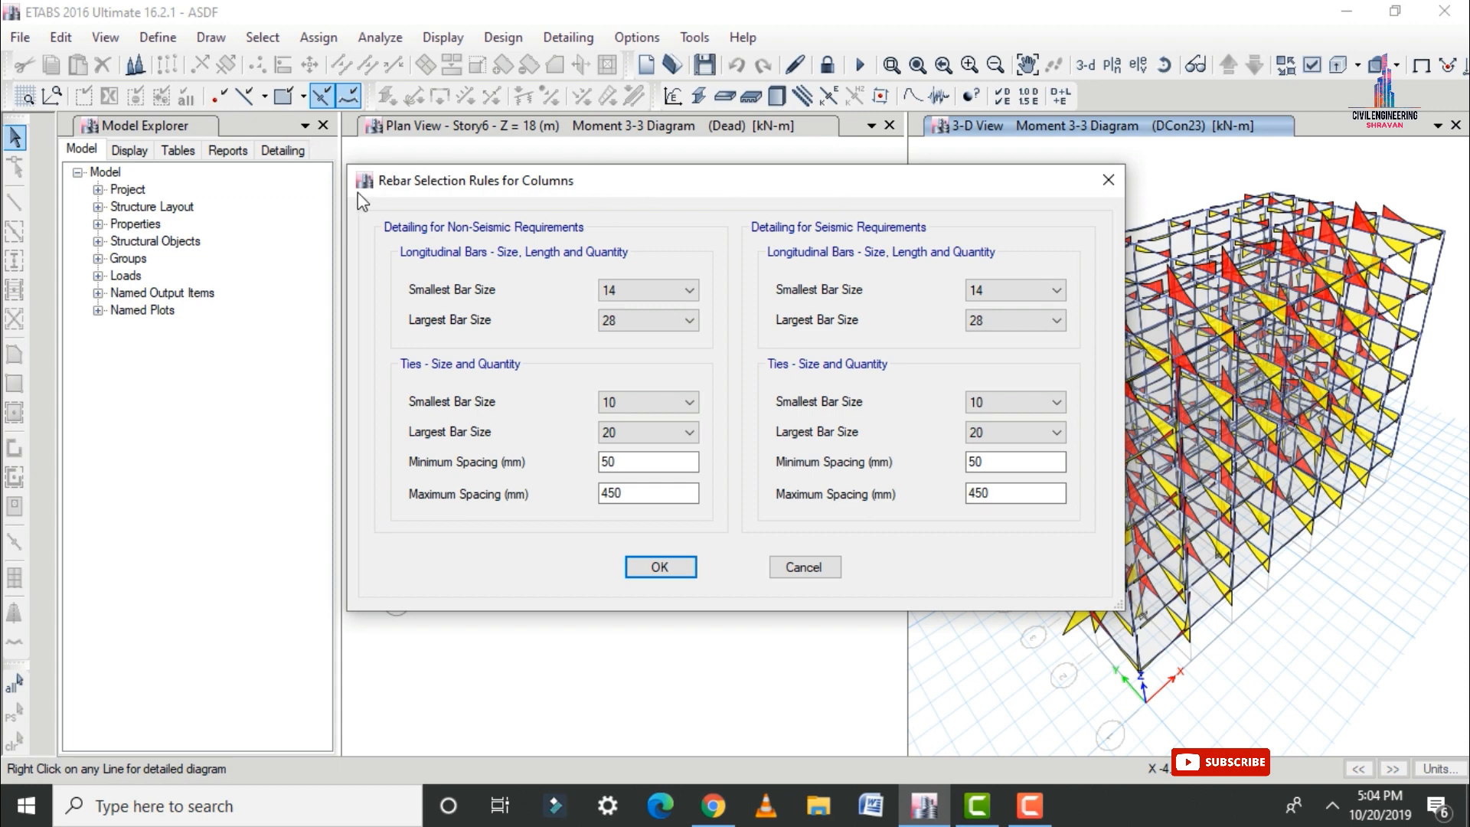
drag(532, 184, 449, 189)
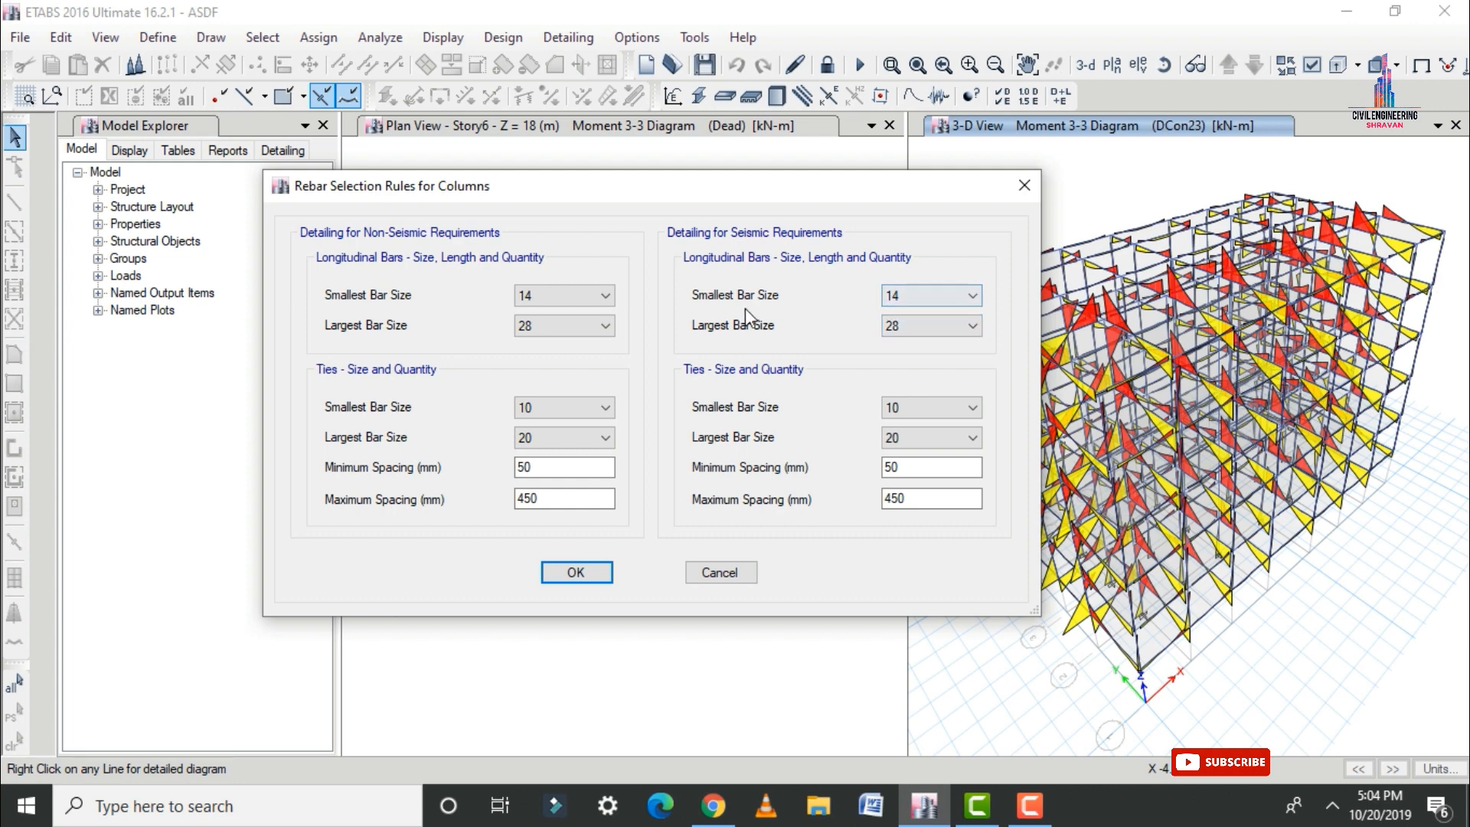
click(970, 296)
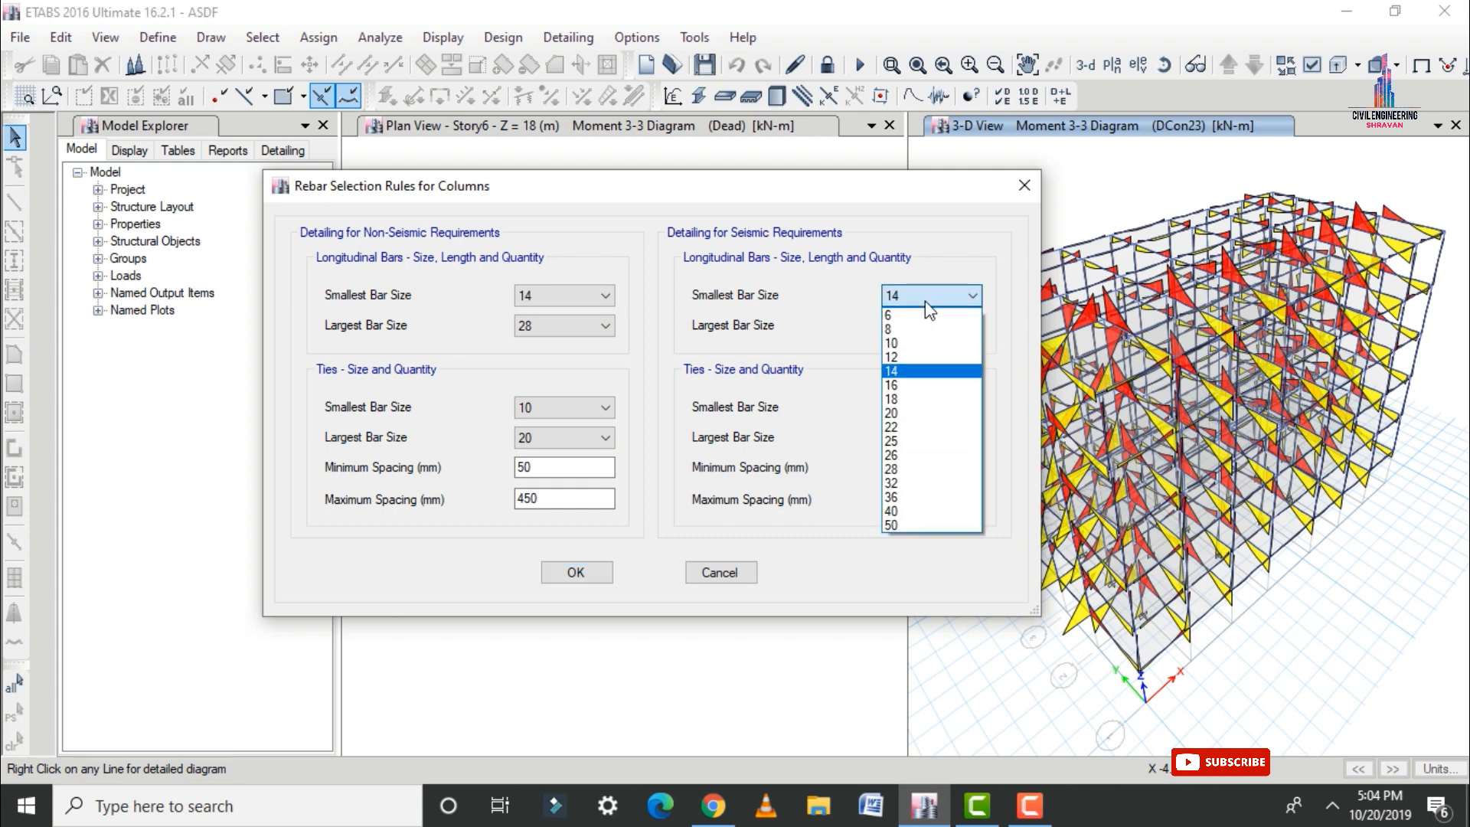
click(904, 358)
click(912, 328)
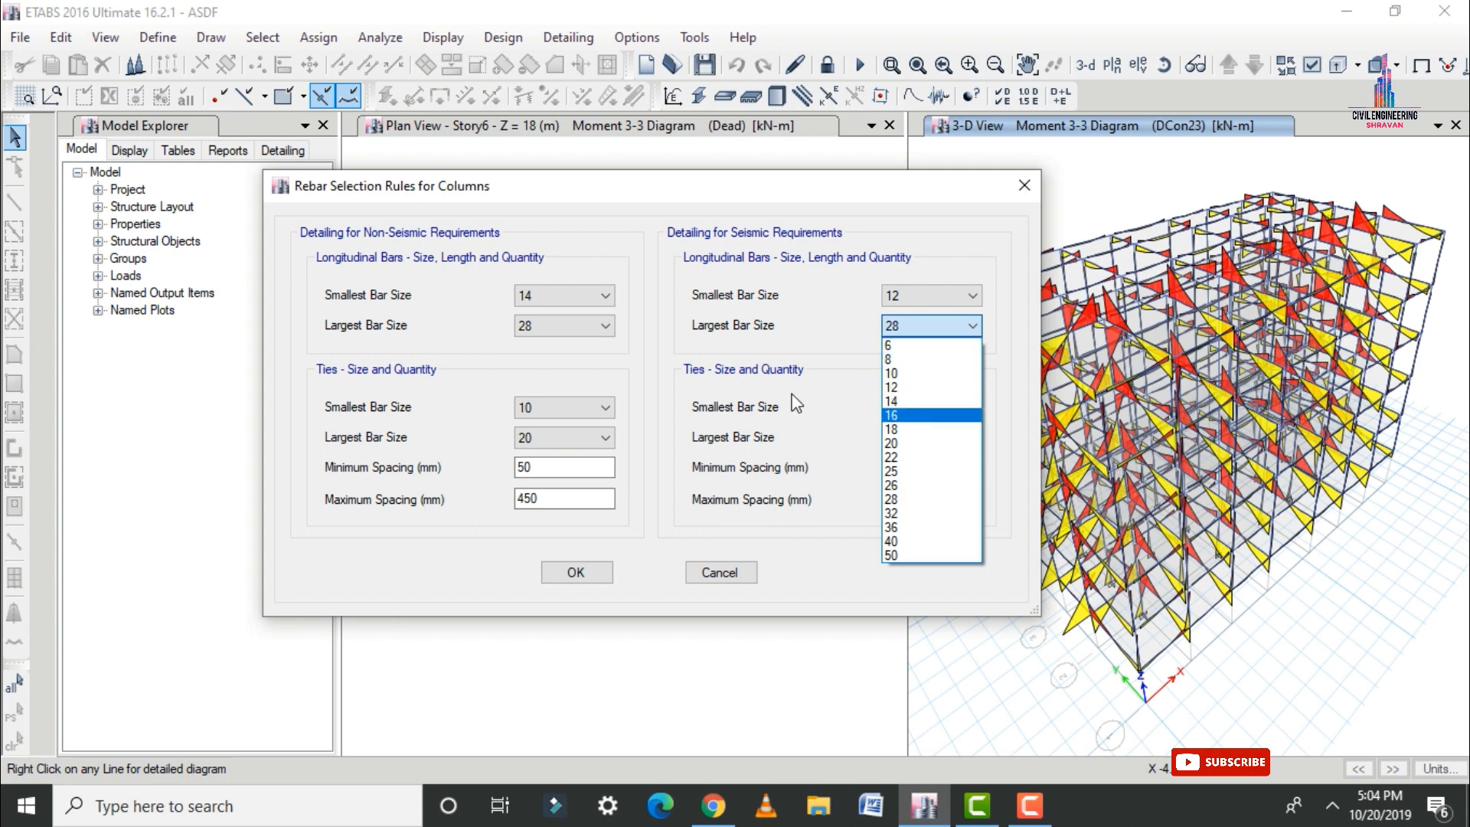
click(905, 444)
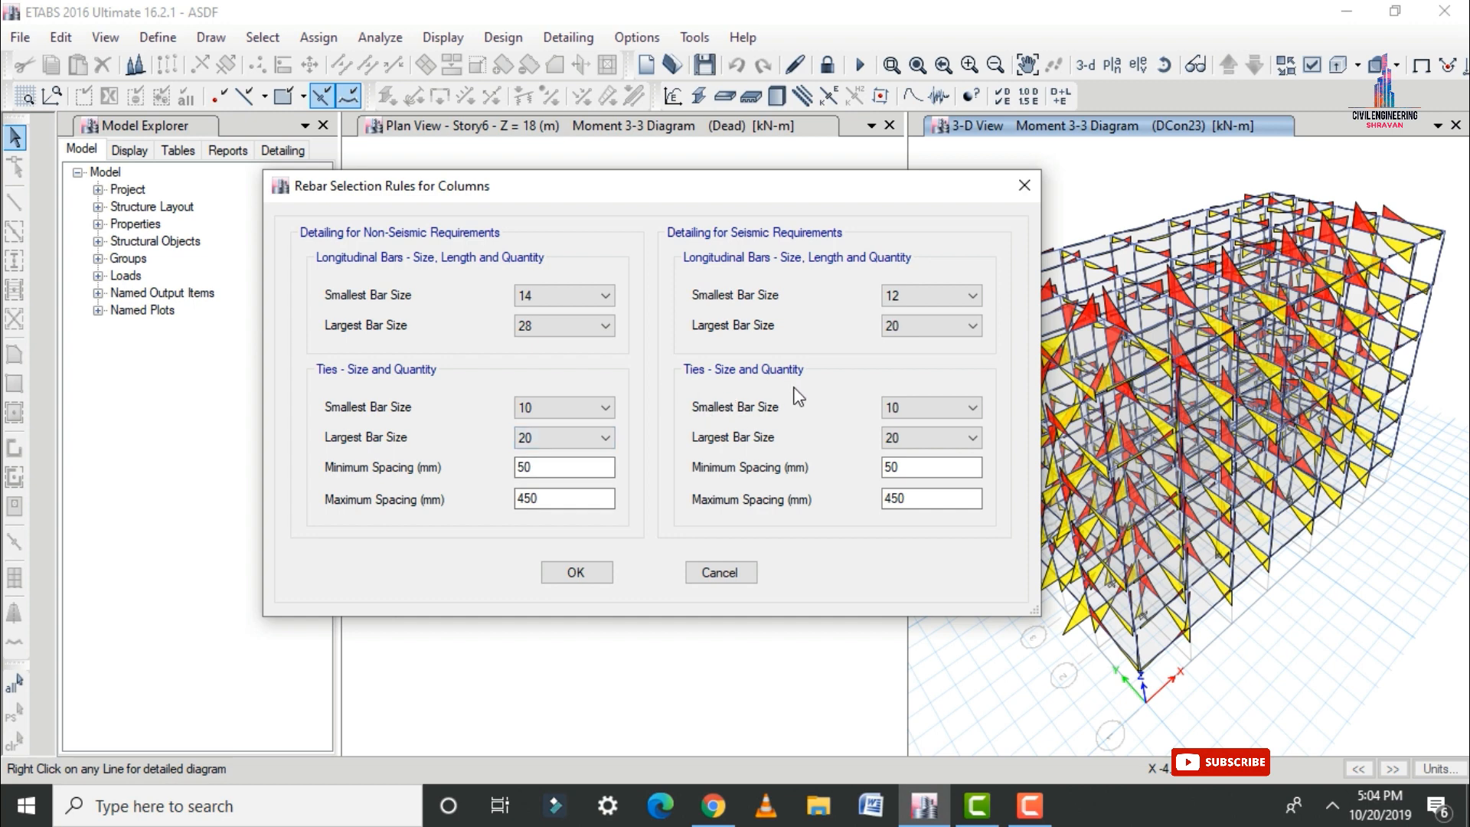
- Set the columns' seismic ties to largest bar size 12 and maximum spacing 300 mm, and accept the column rules
click(922, 440)
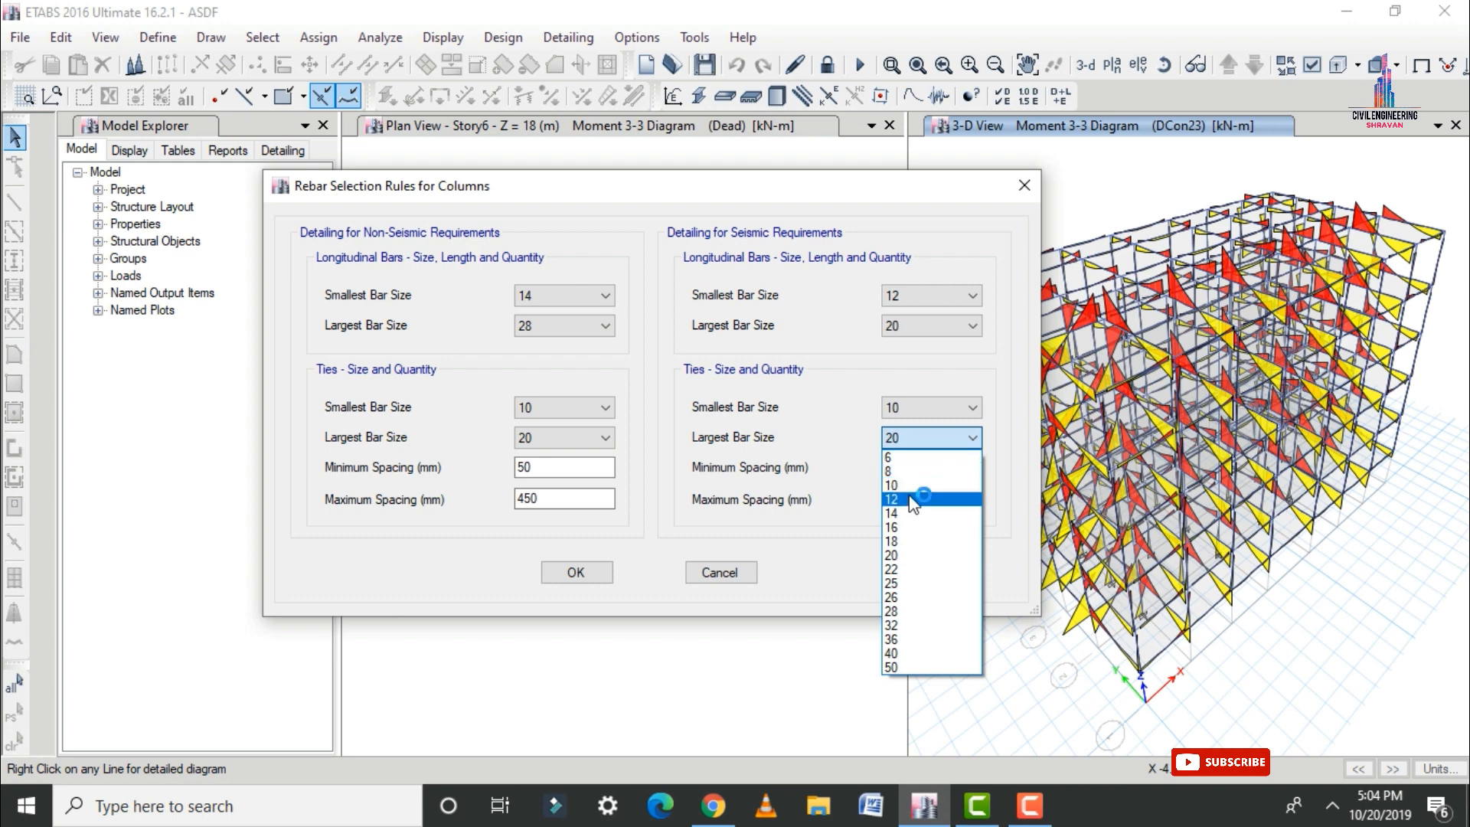
click(912, 500)
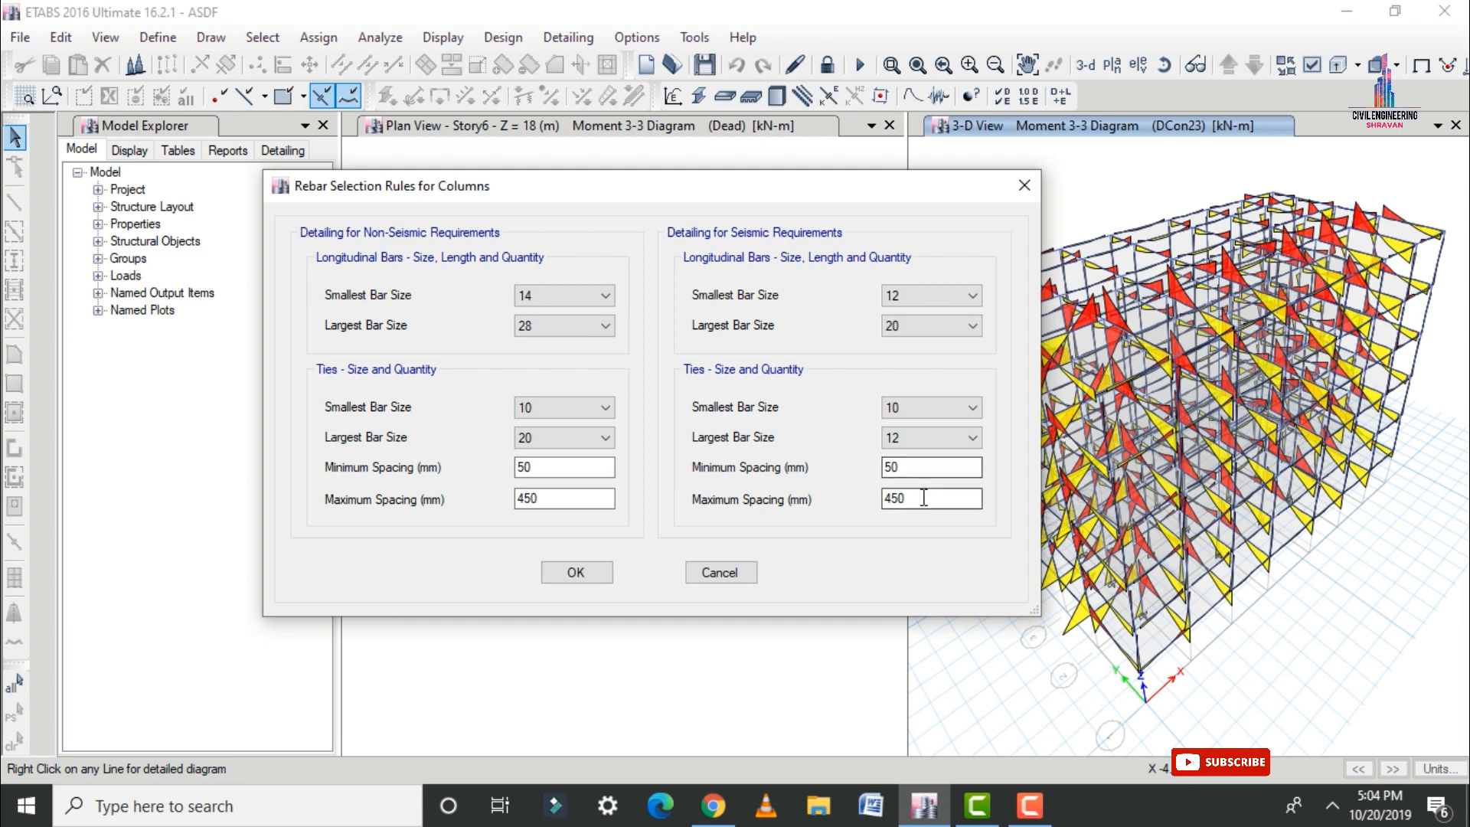
drag(923, 499, 750, 526)
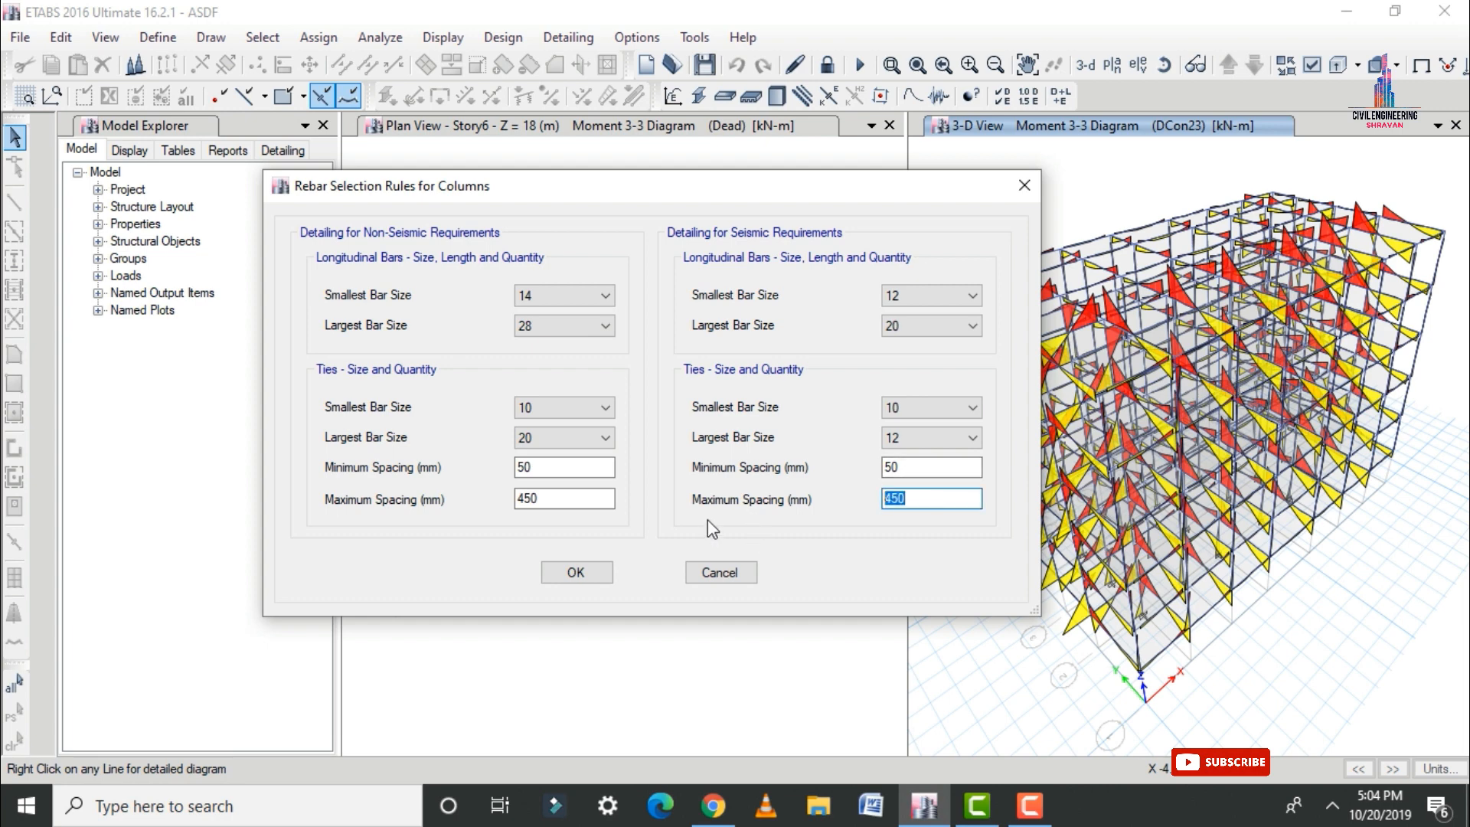
text(300)
click(585, 576)
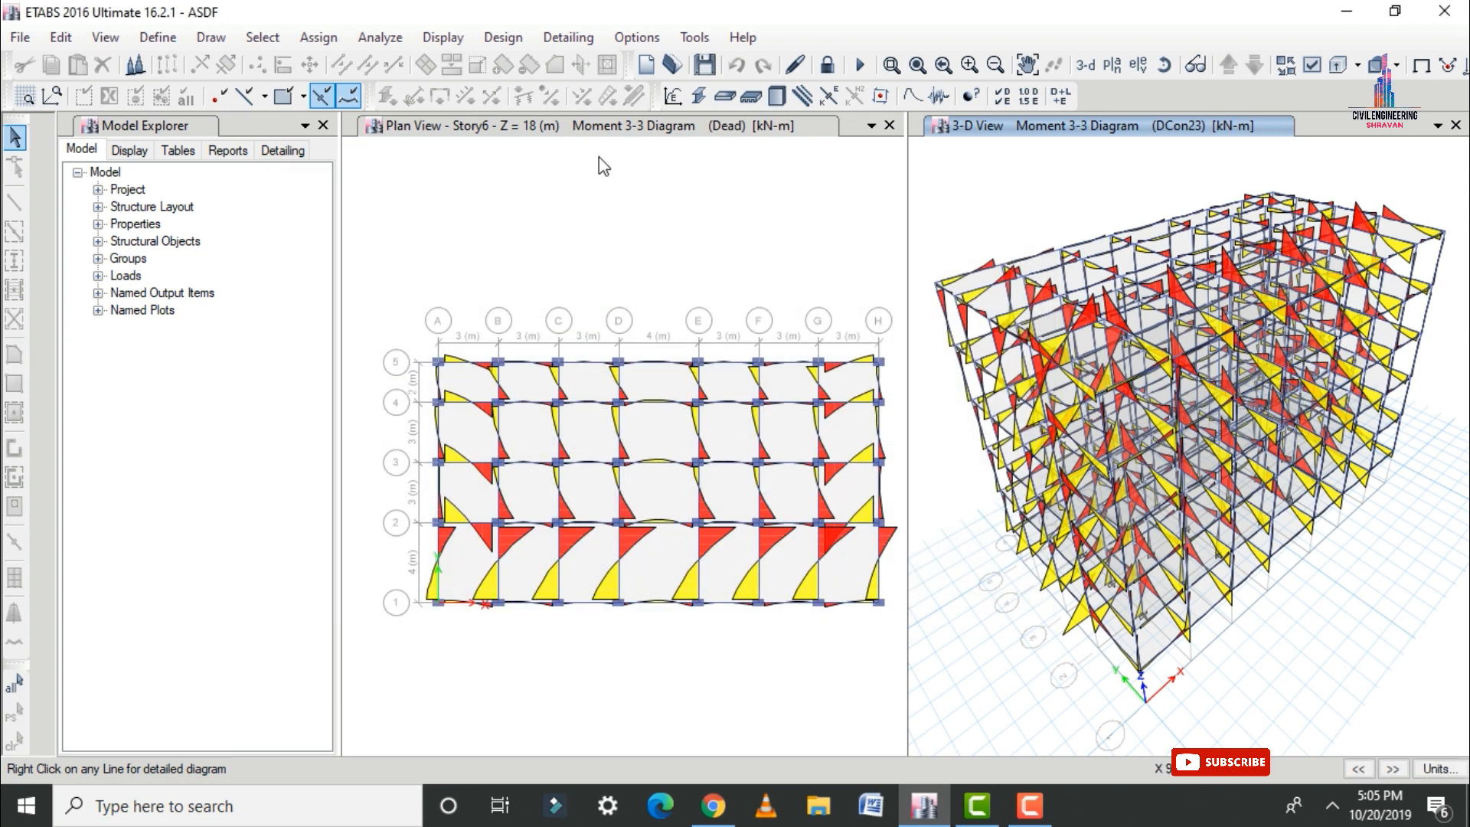
- In the beam rebar selection rules, set the seismic smallest longitudinal bar size to 12 for both top and bottom rebar
click(520, 39)
mouse_move(524, 90)
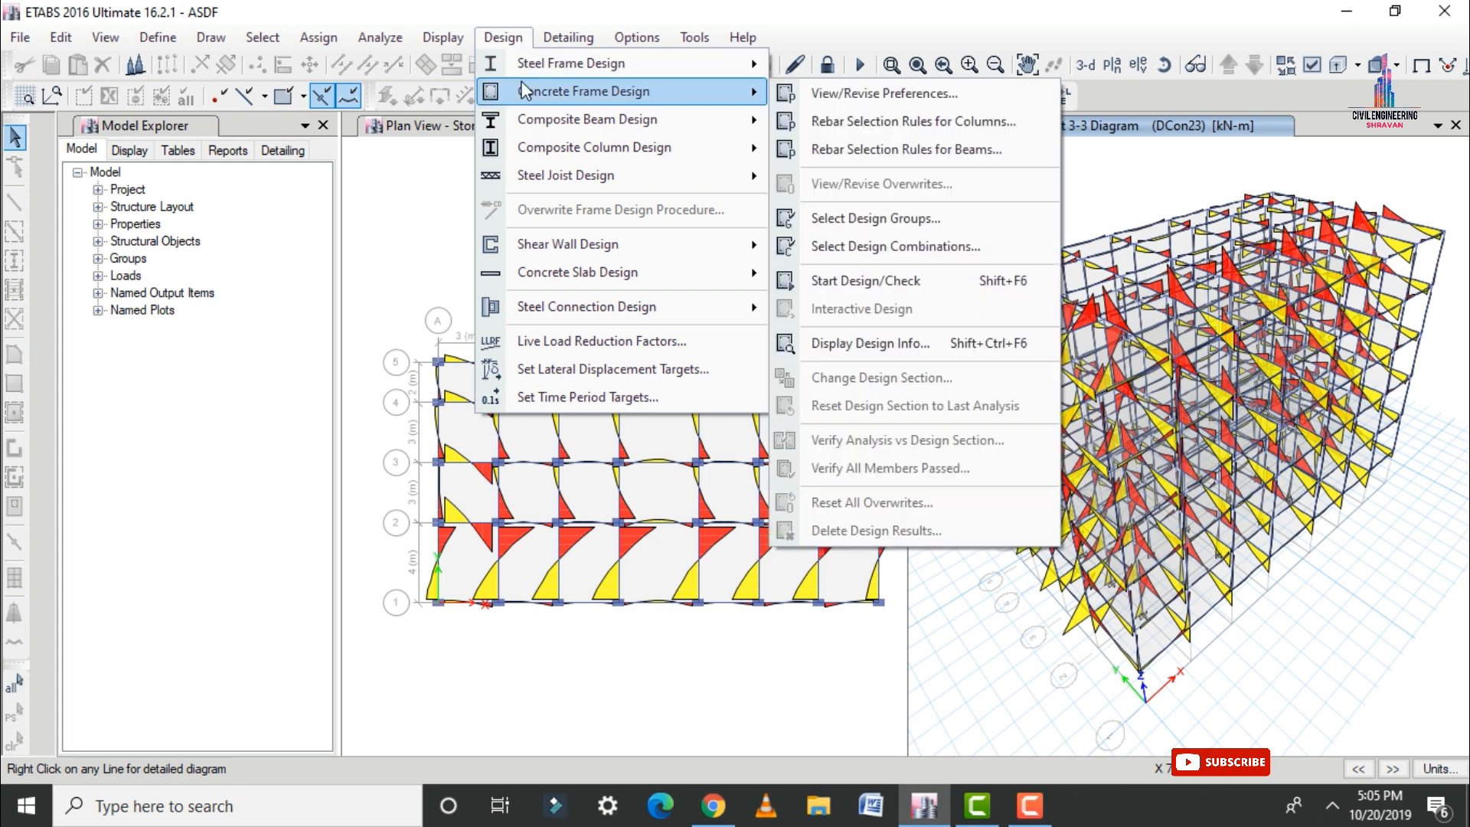
click(886, 150)
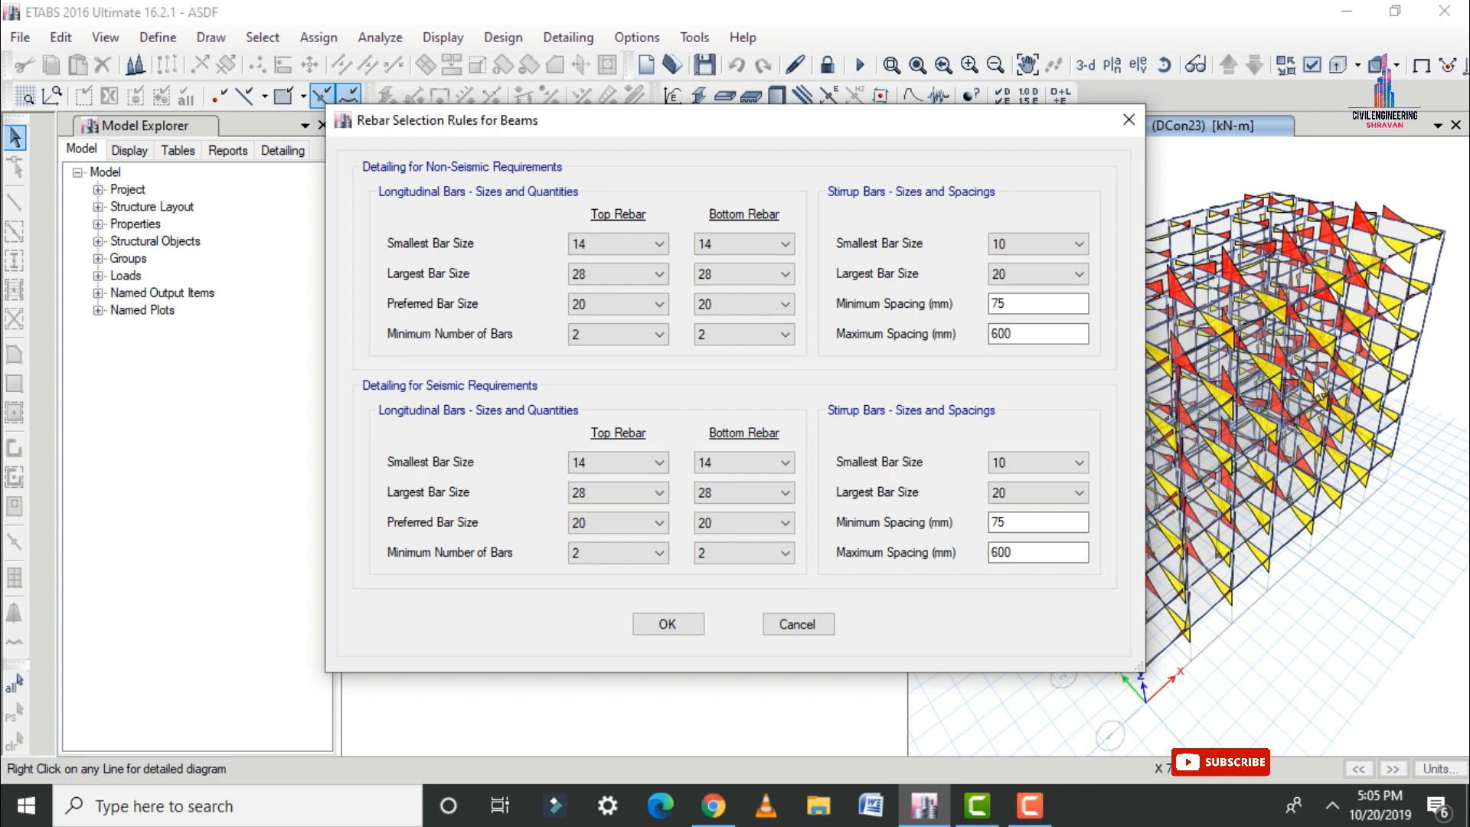
drag(786, 132, 601, 103)
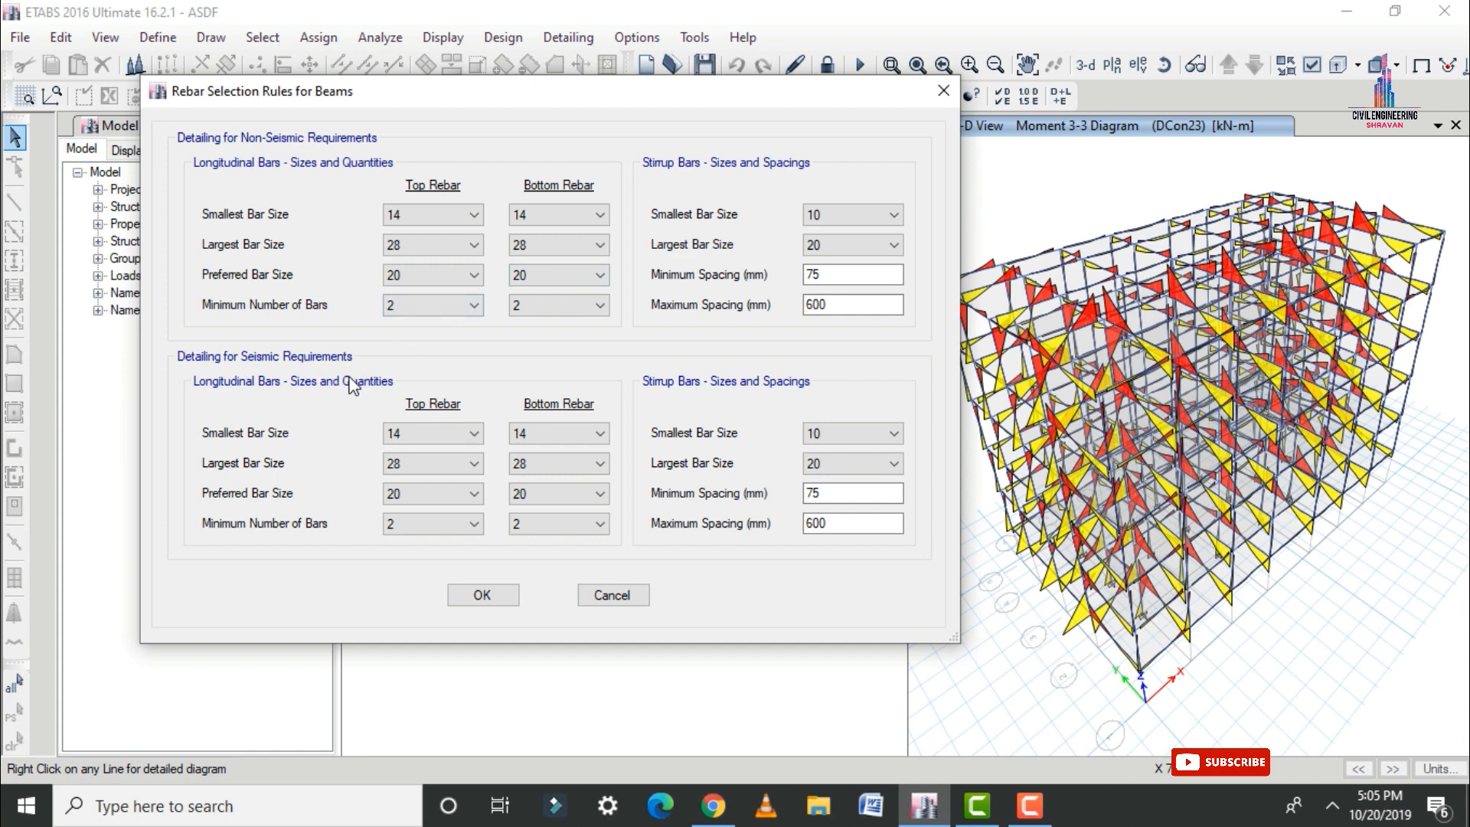
click(446, 437)
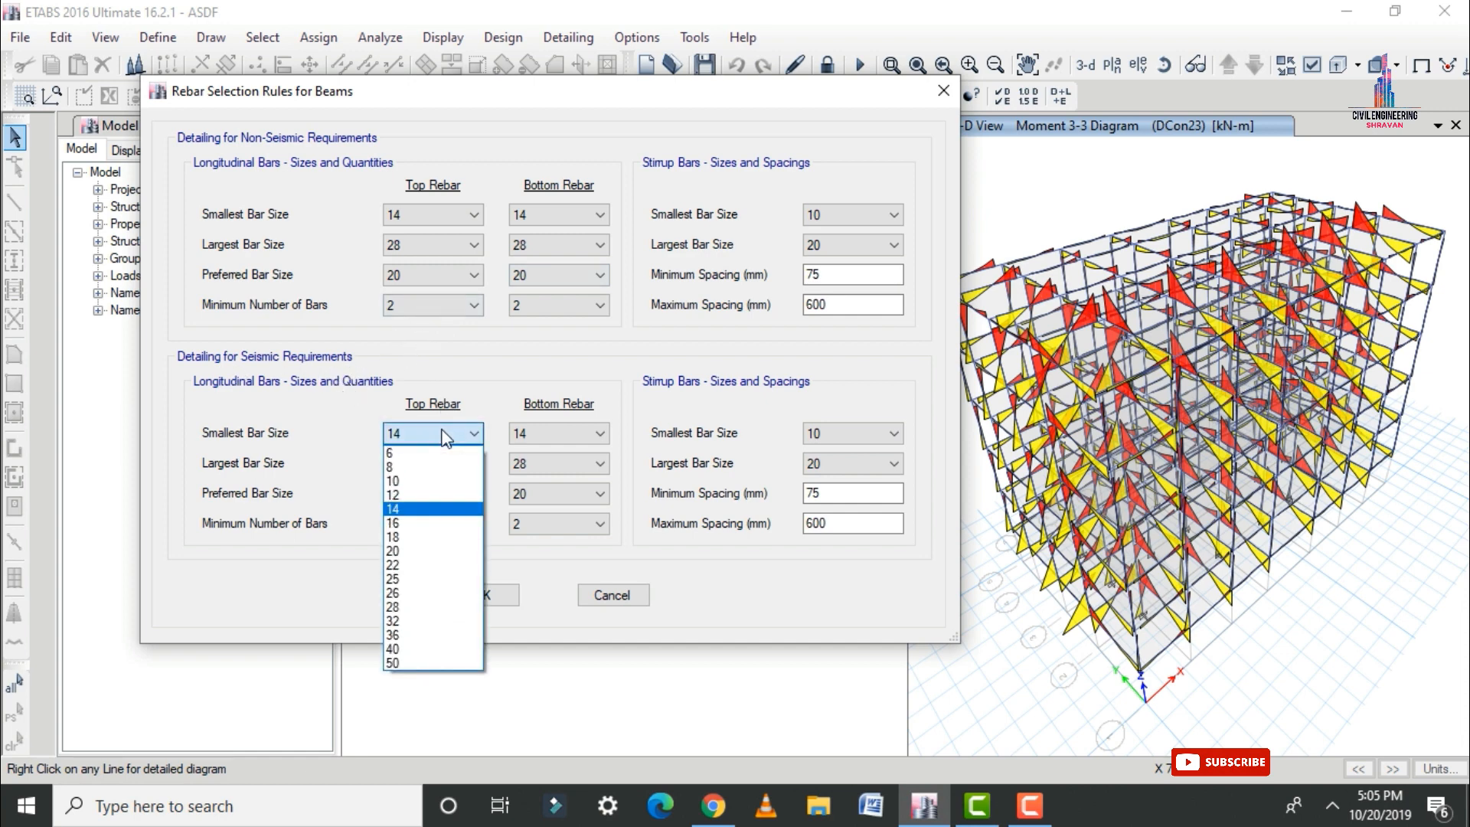
click(433, 494)
click(539, 438)
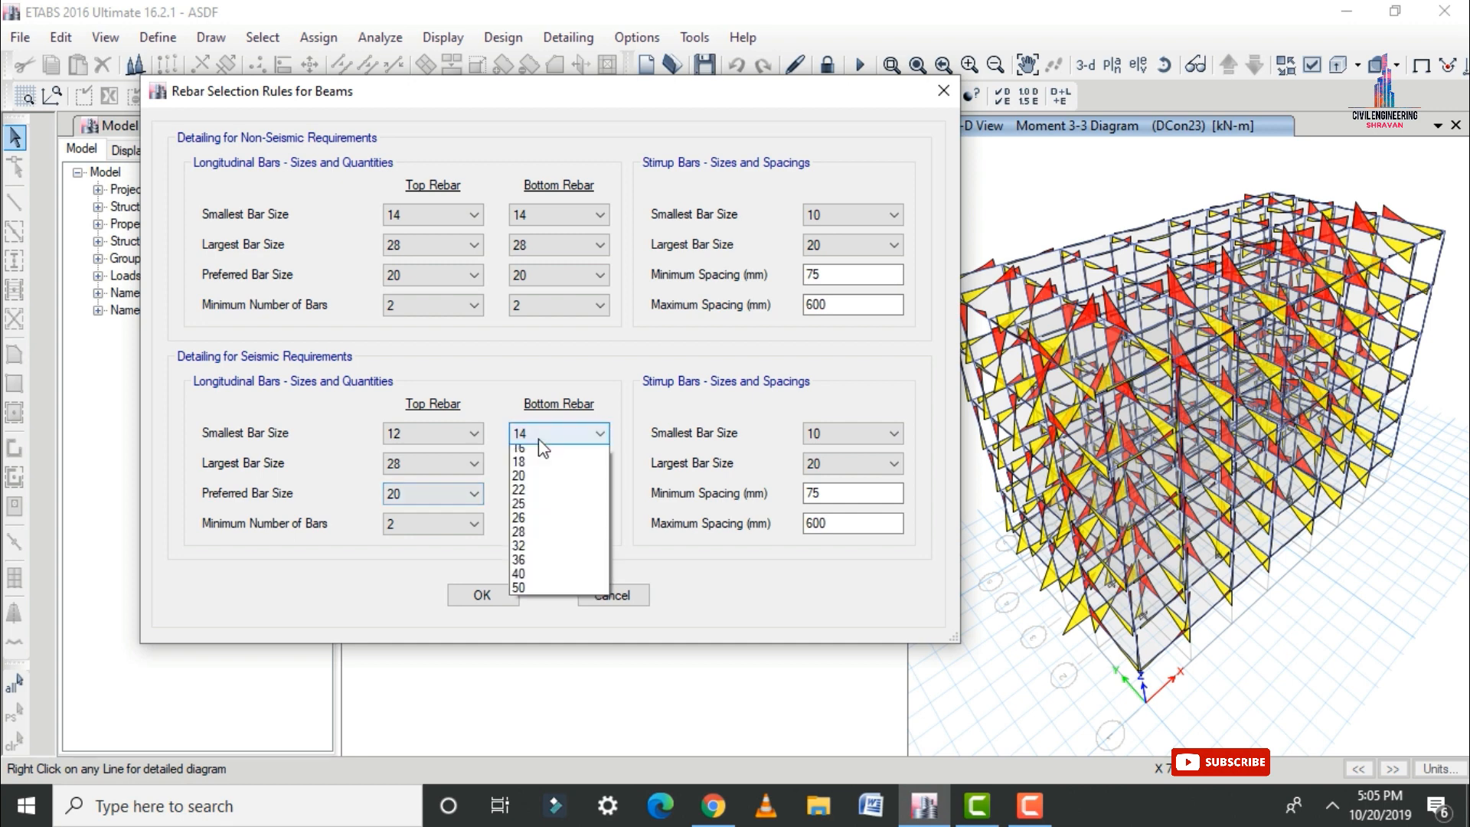
click(540, 493)
- Set the beams' seismic top and bottom longitudinal rebar to largest bar size 20 and preferred bar size 16
click(443, 451)
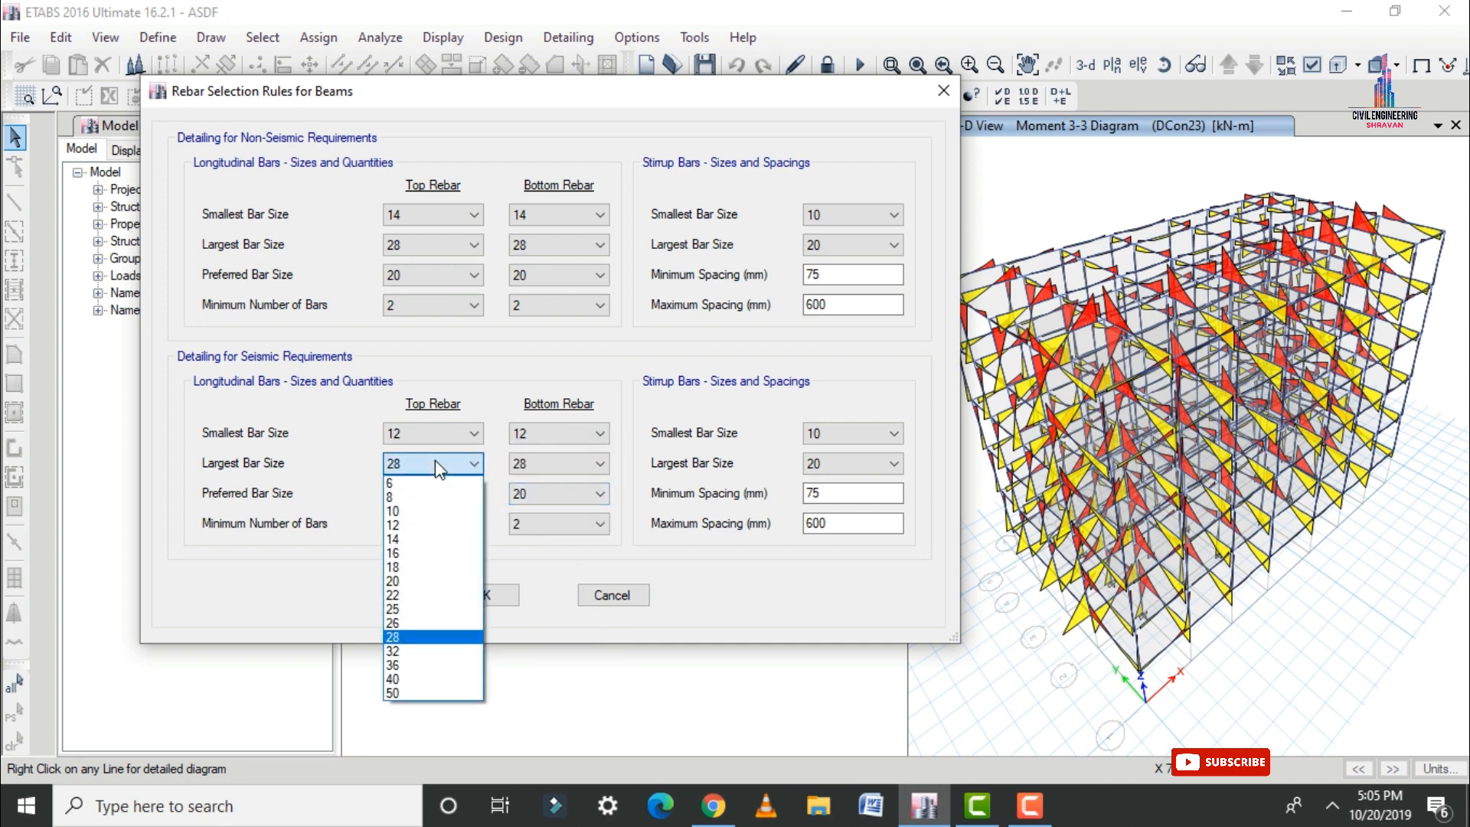
click(459, 565)
click(555, 472)
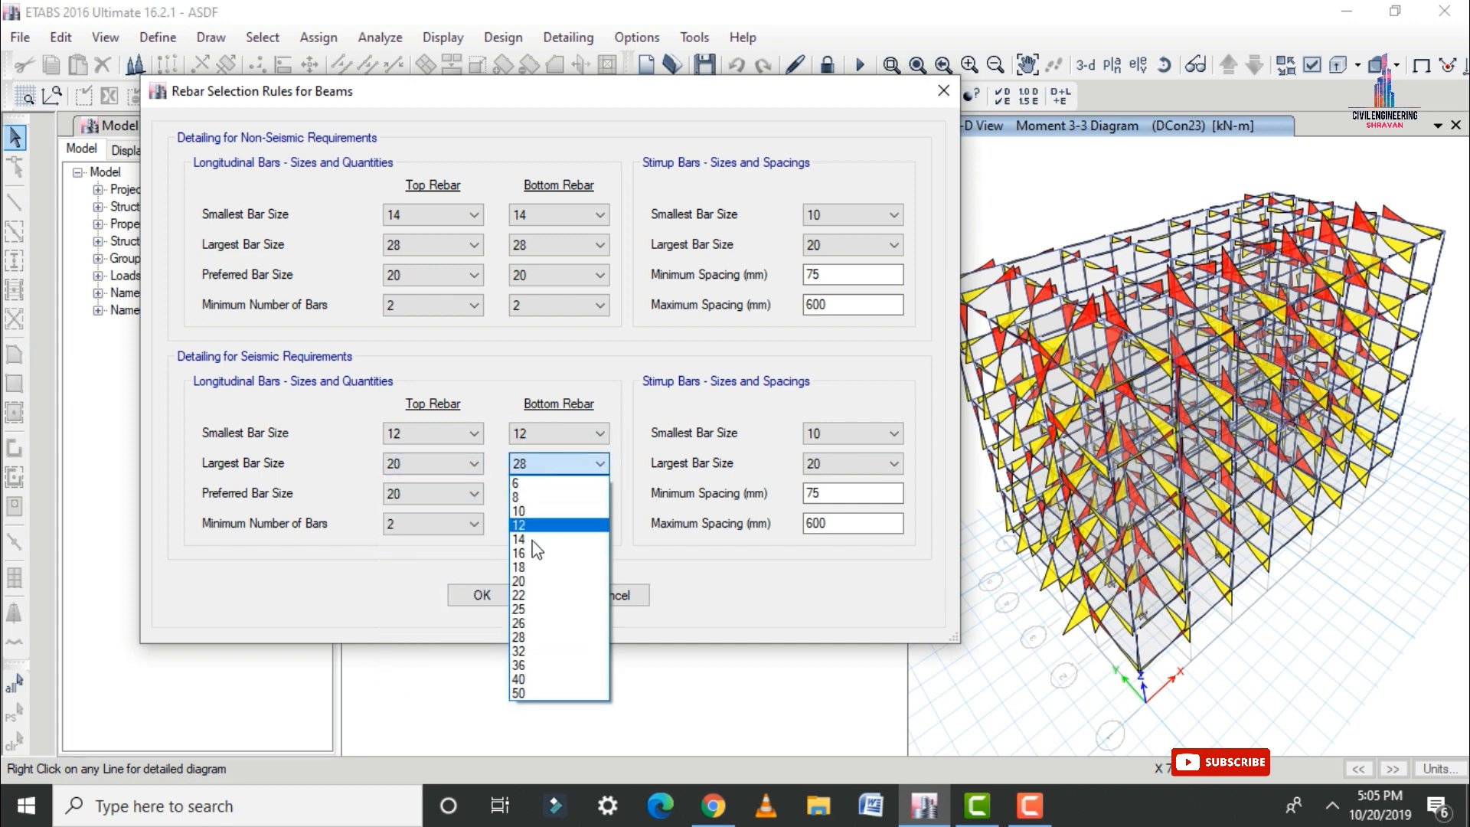
click(551, 567)
click(444, 502)
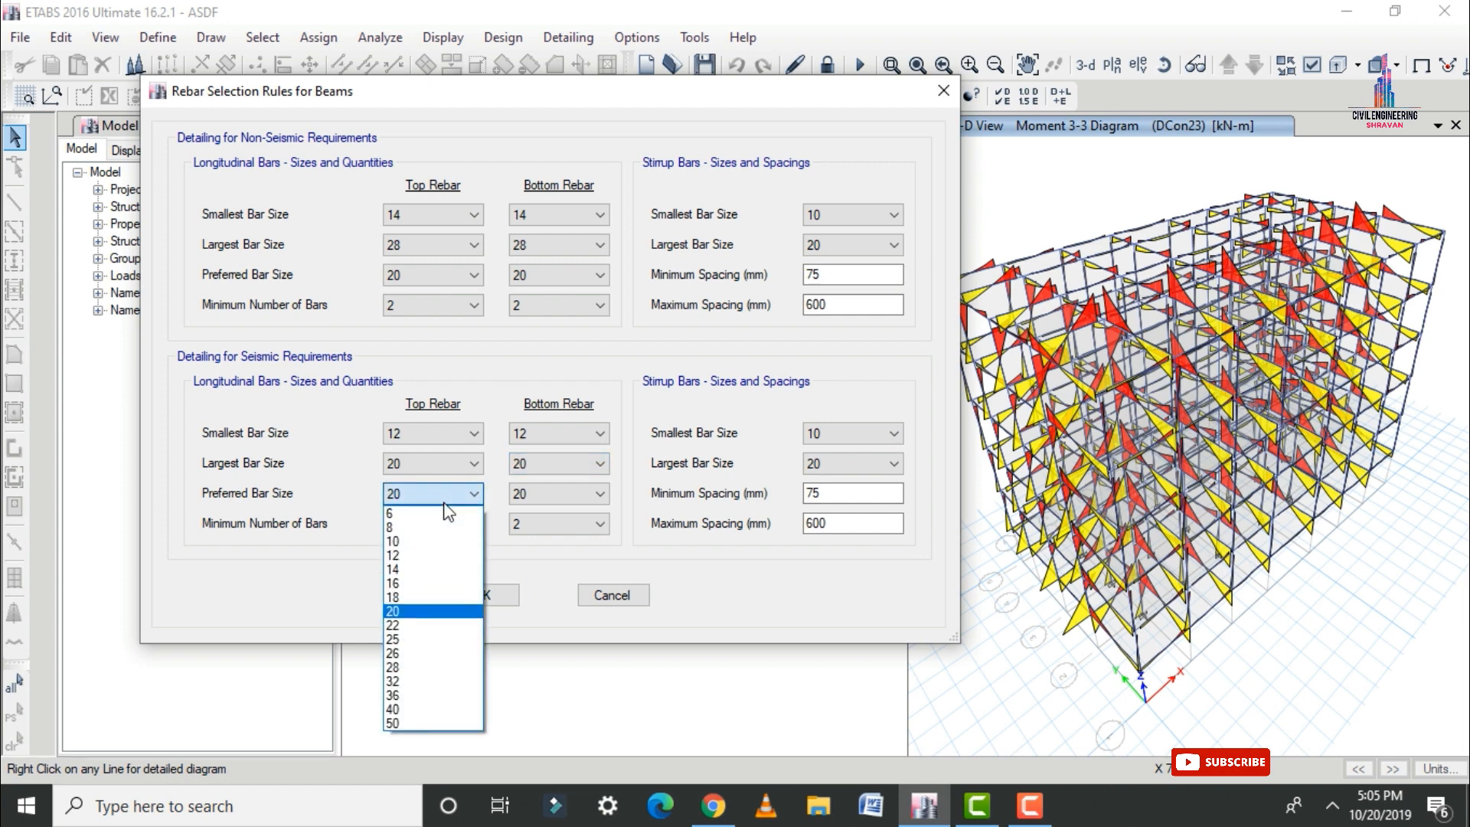
click(445, 584)
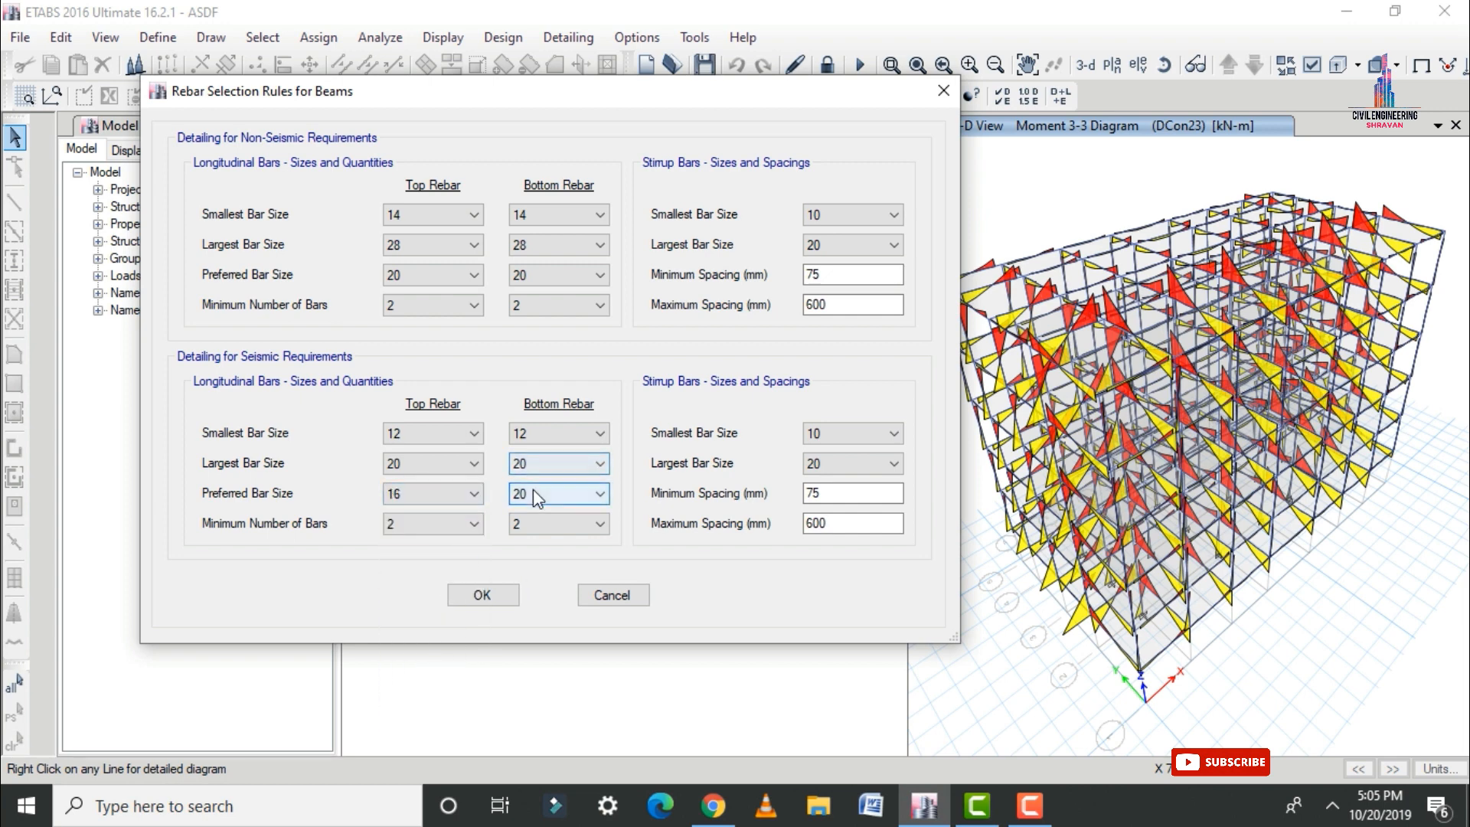
click(534, 494)
click(527, 585)
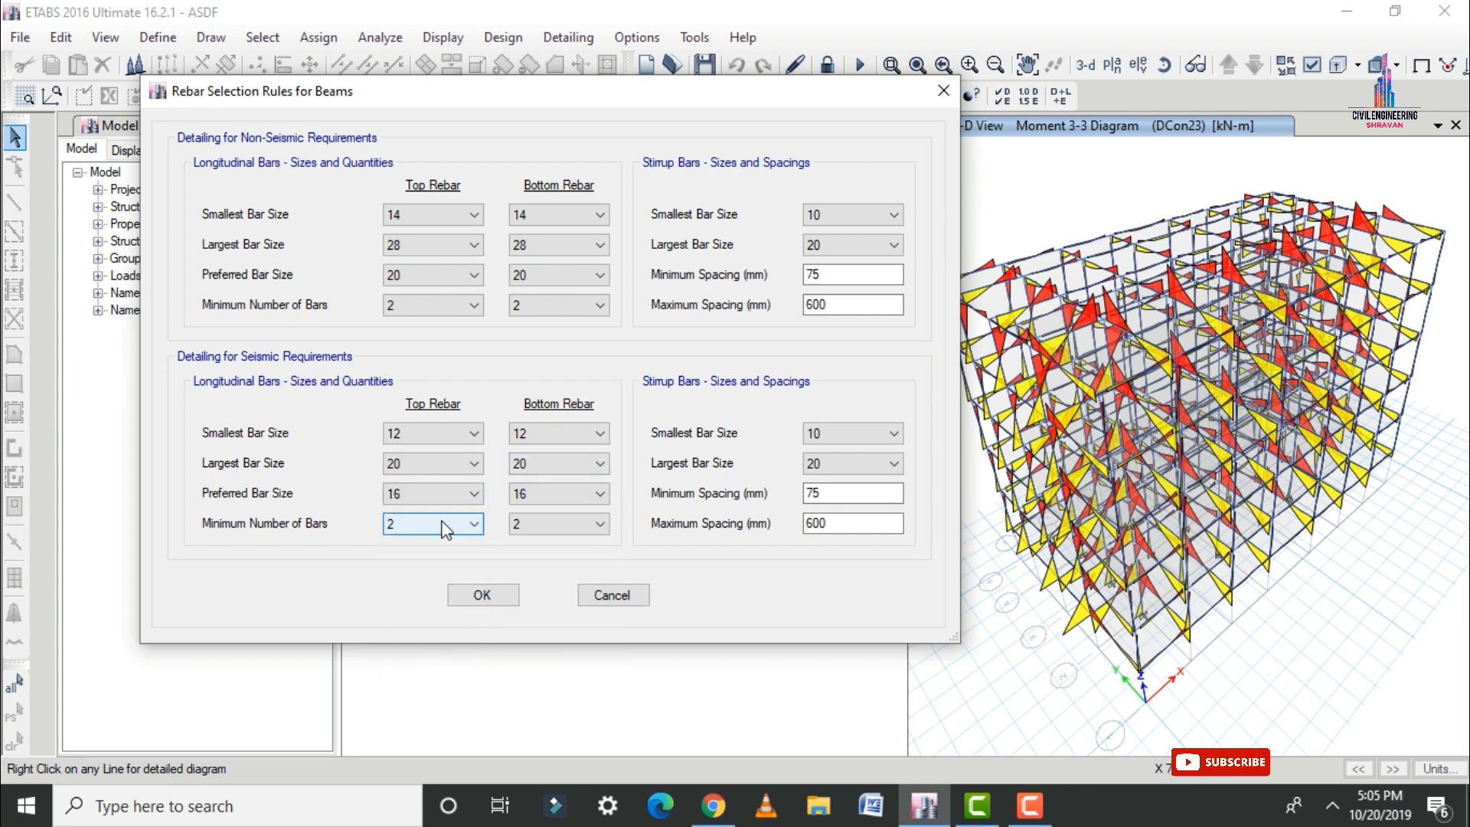
- Set the beams' seismic minimum number of bars to 4 for both top and bottom rebar
click(446, 522)
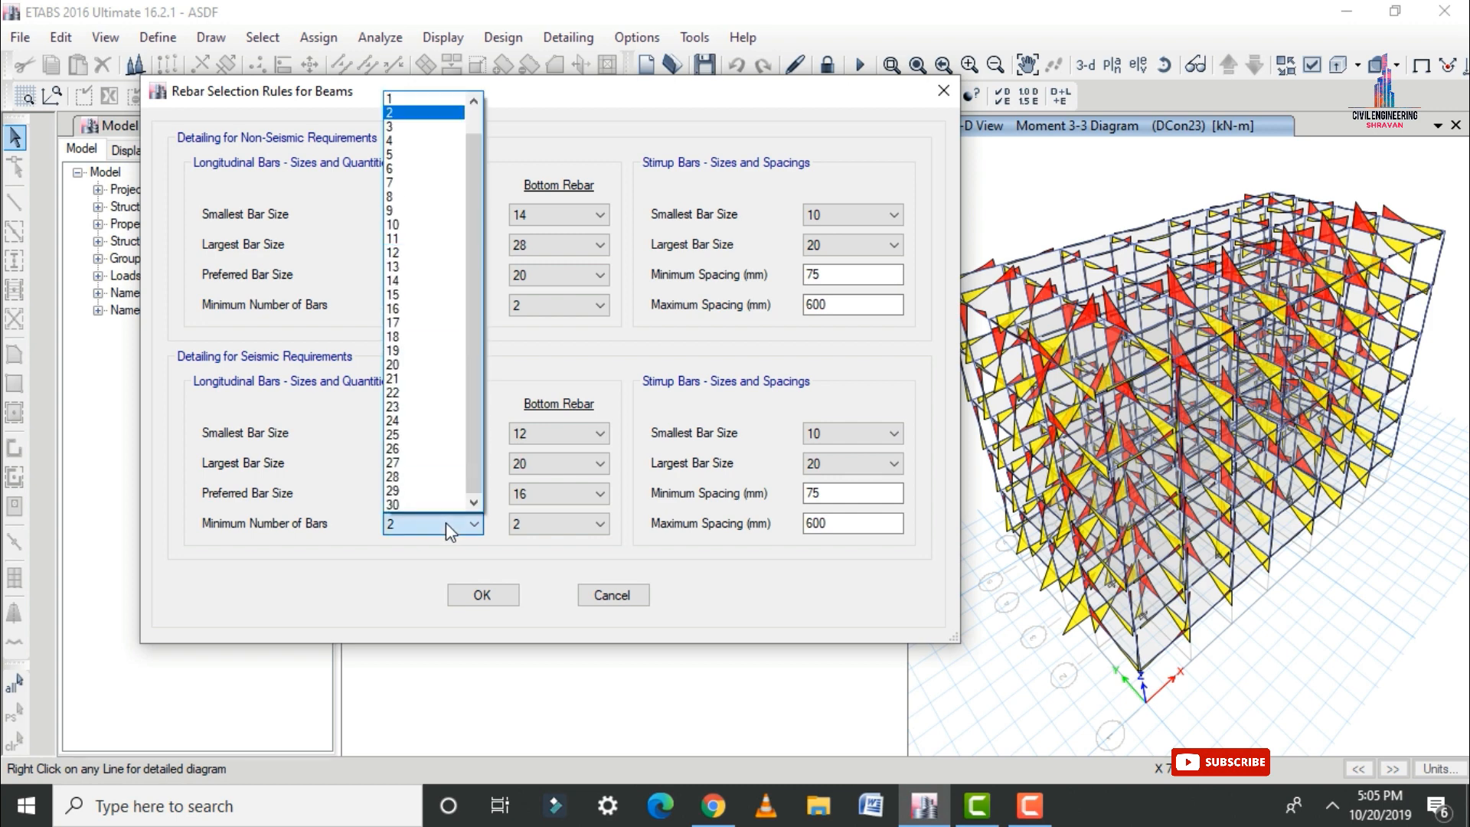
click(390, 146)
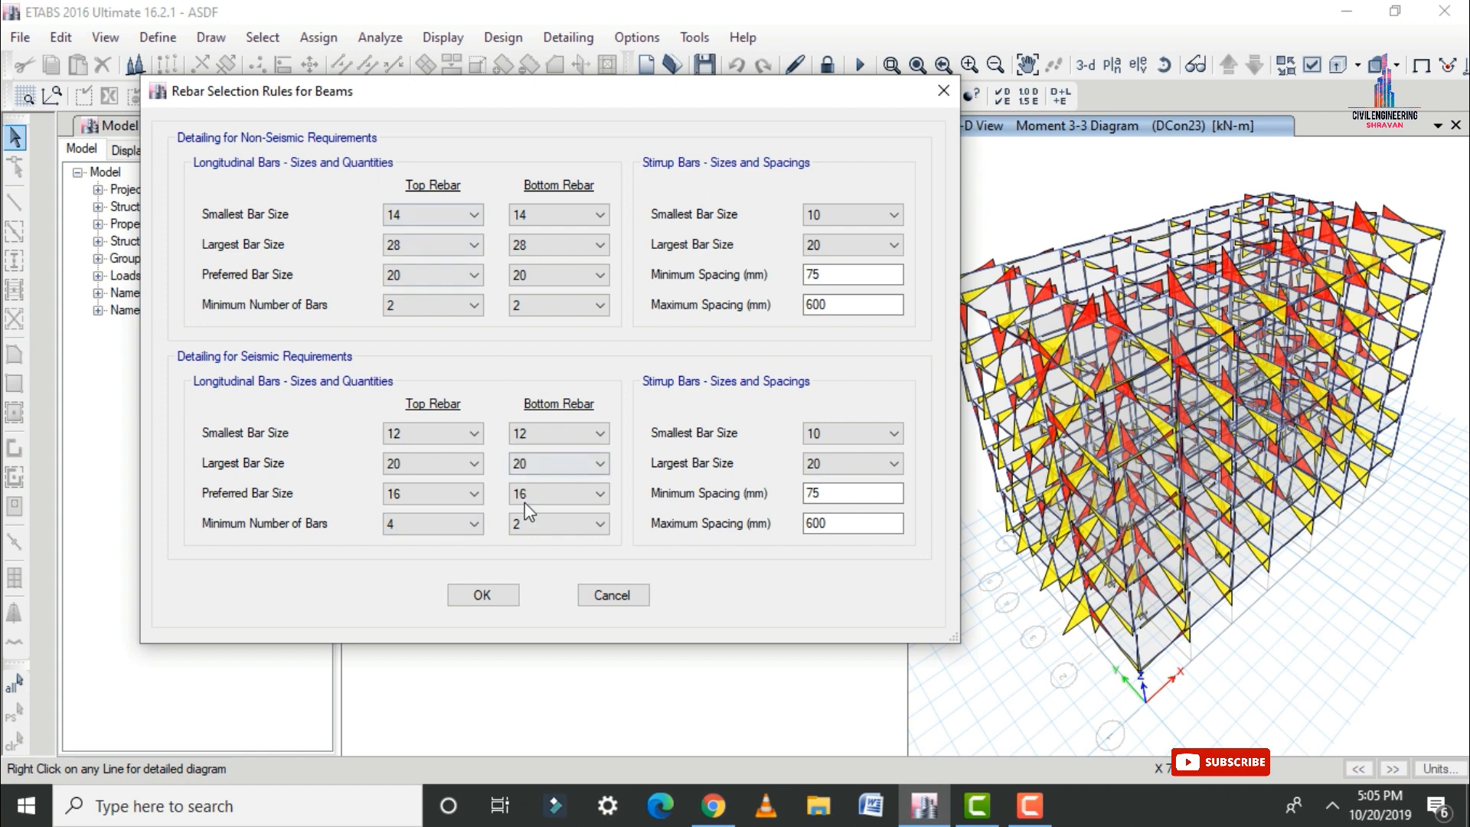
click(534, 529)
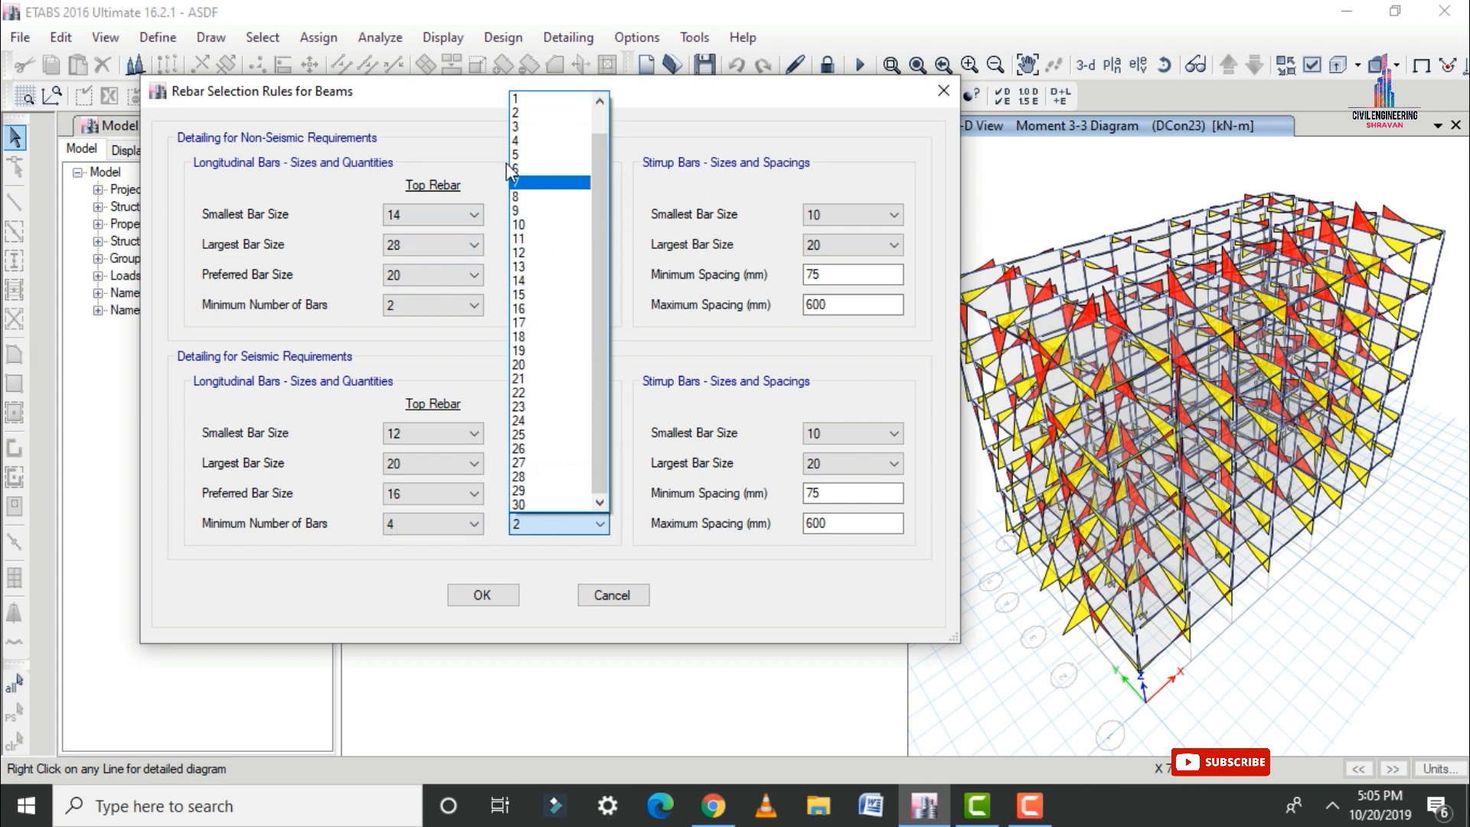
click(513, 138)
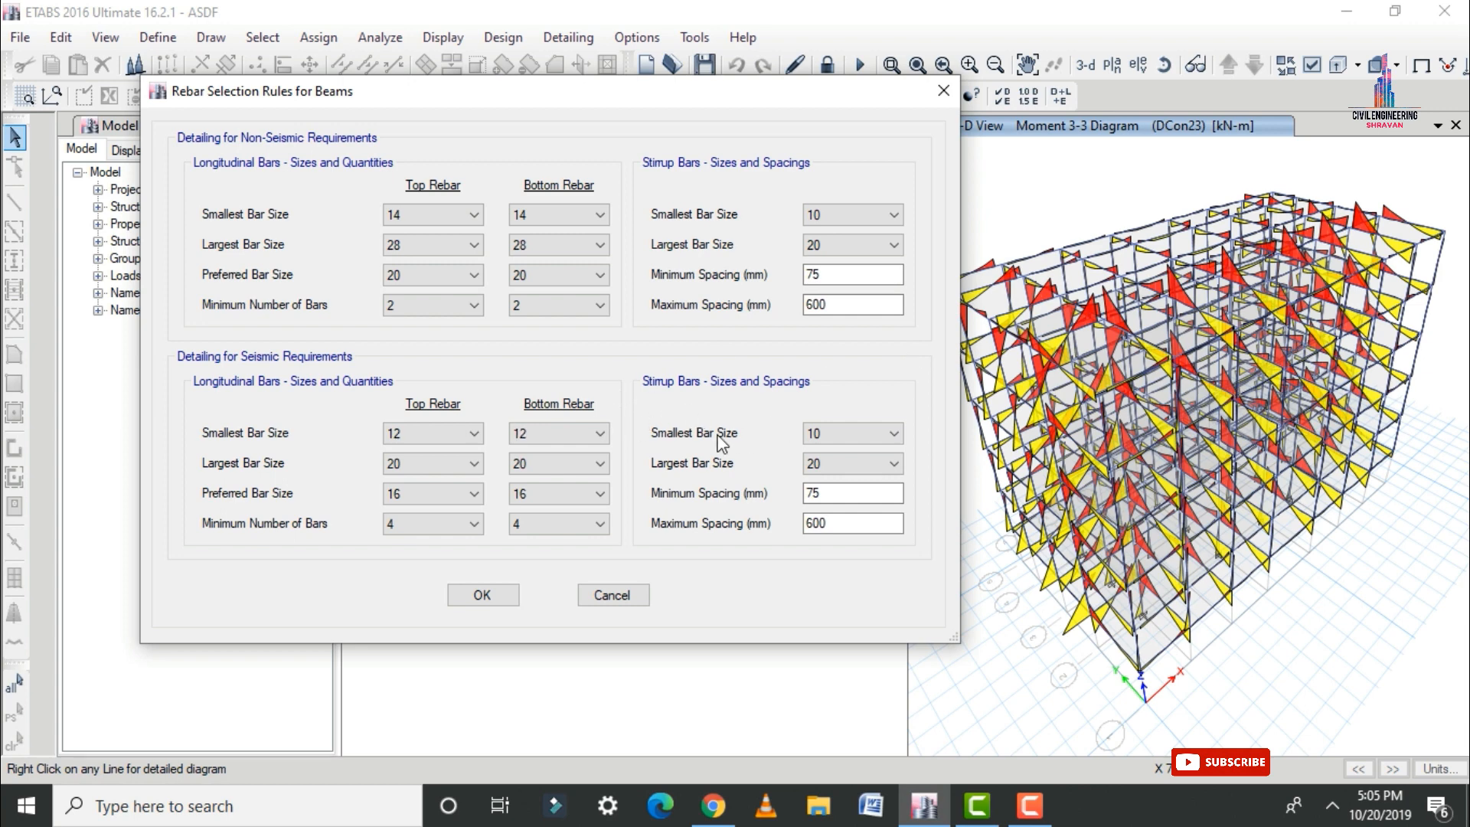
- Set the beams' seismic stirrups to largest bar size 12 and minimum spacing 50 mm, change the maximum spacing, and accept the rules
click(811, 463)
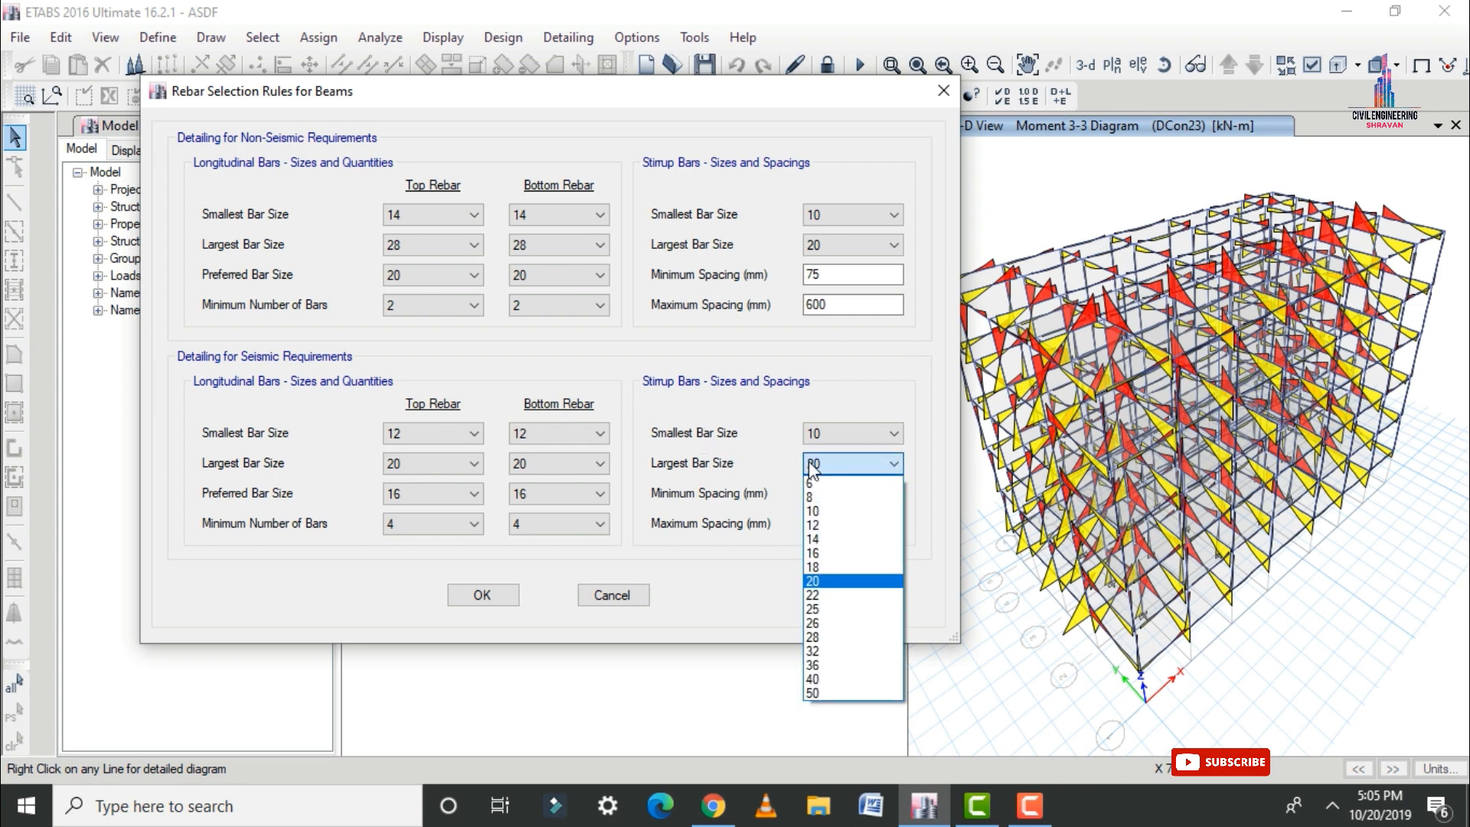
click(834, 526)
click(843, 494)
drag(842, 494, 785, 497)
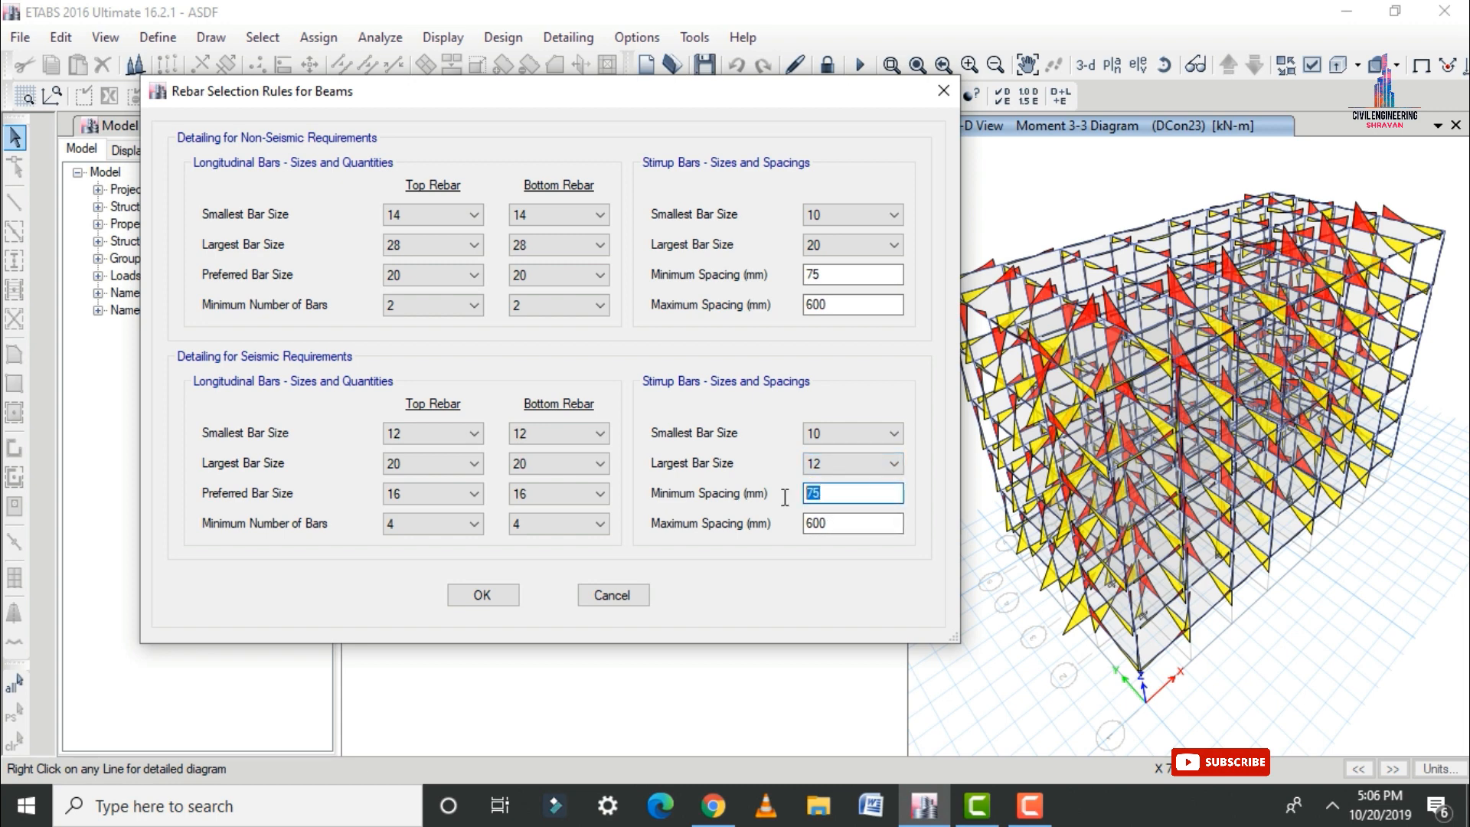
text(50)
key(Tab)
text(3)
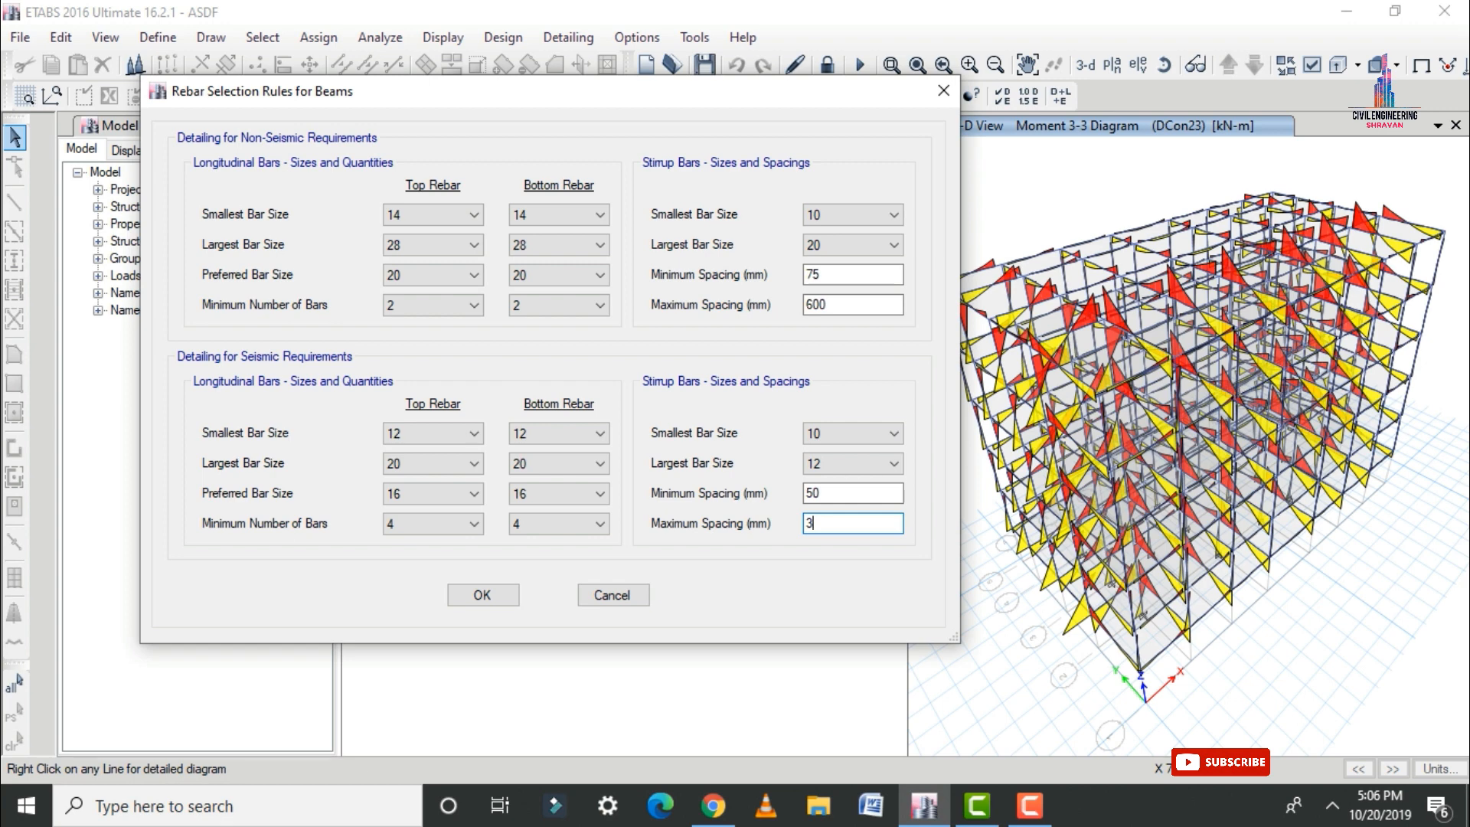
click(501, 599)
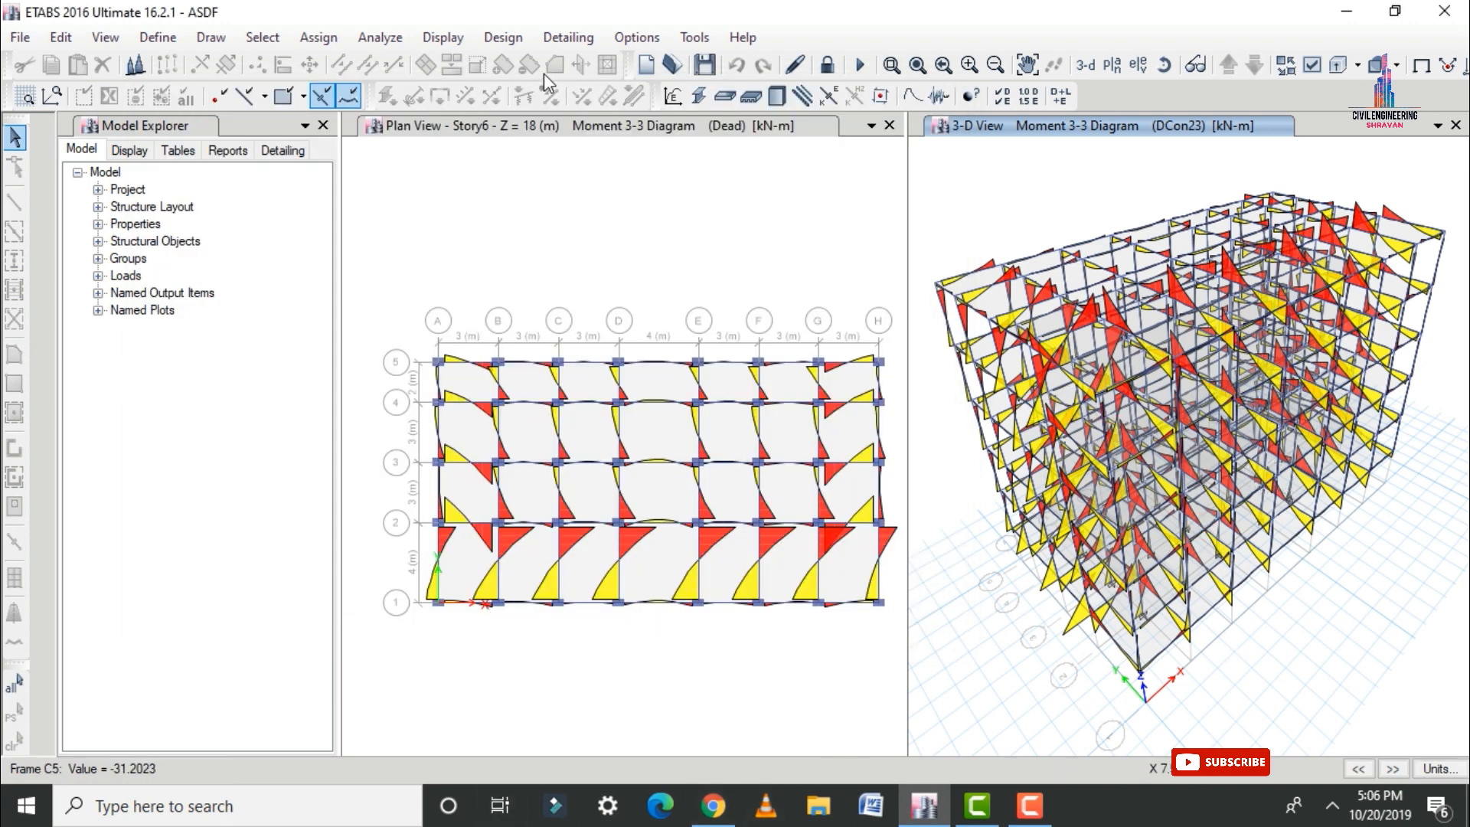
- Run the concrete frame design check on the building model
click(503, 37)
mouse_move(547, 97)
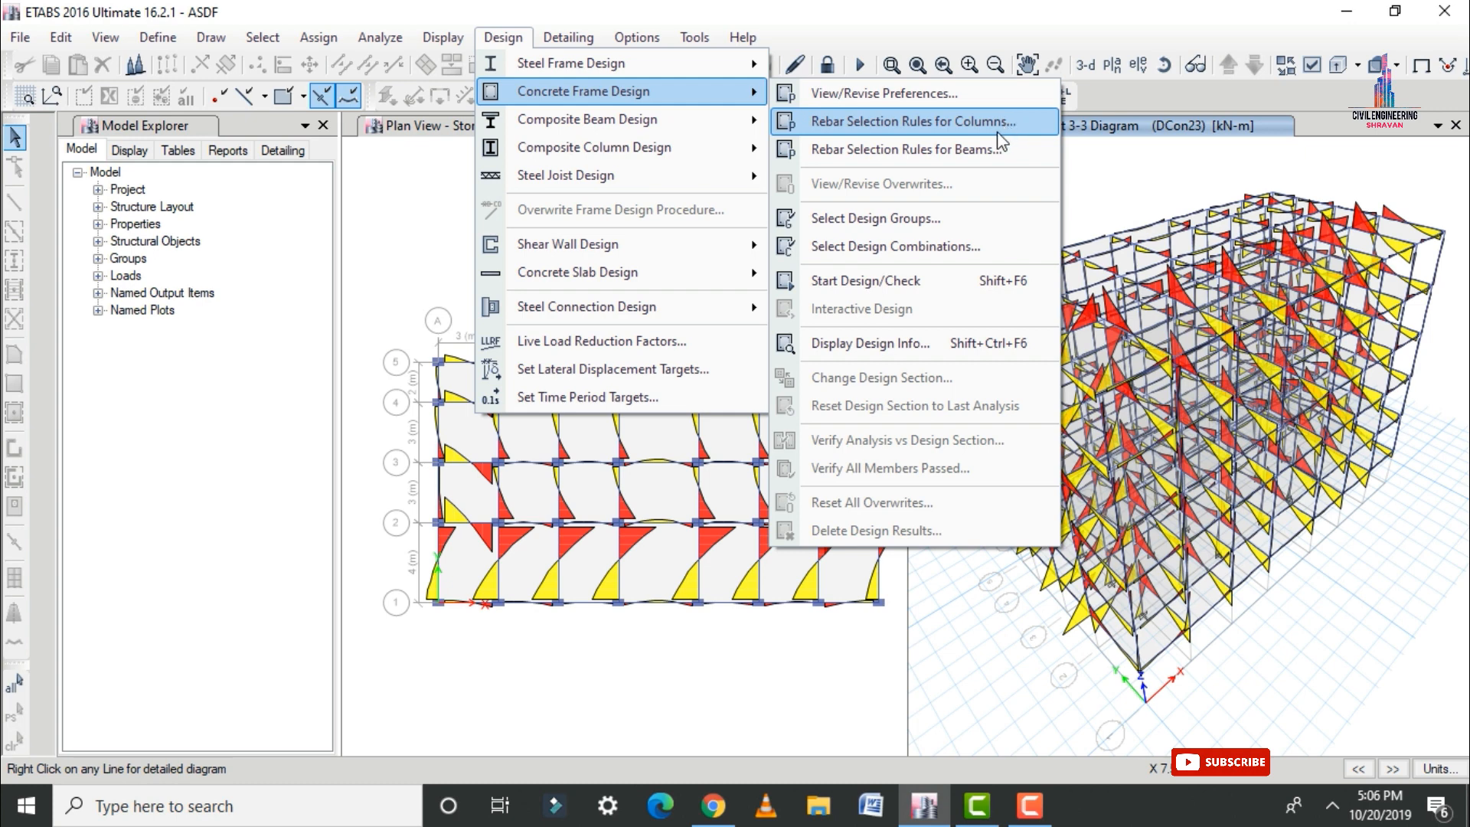
click(951, 288)
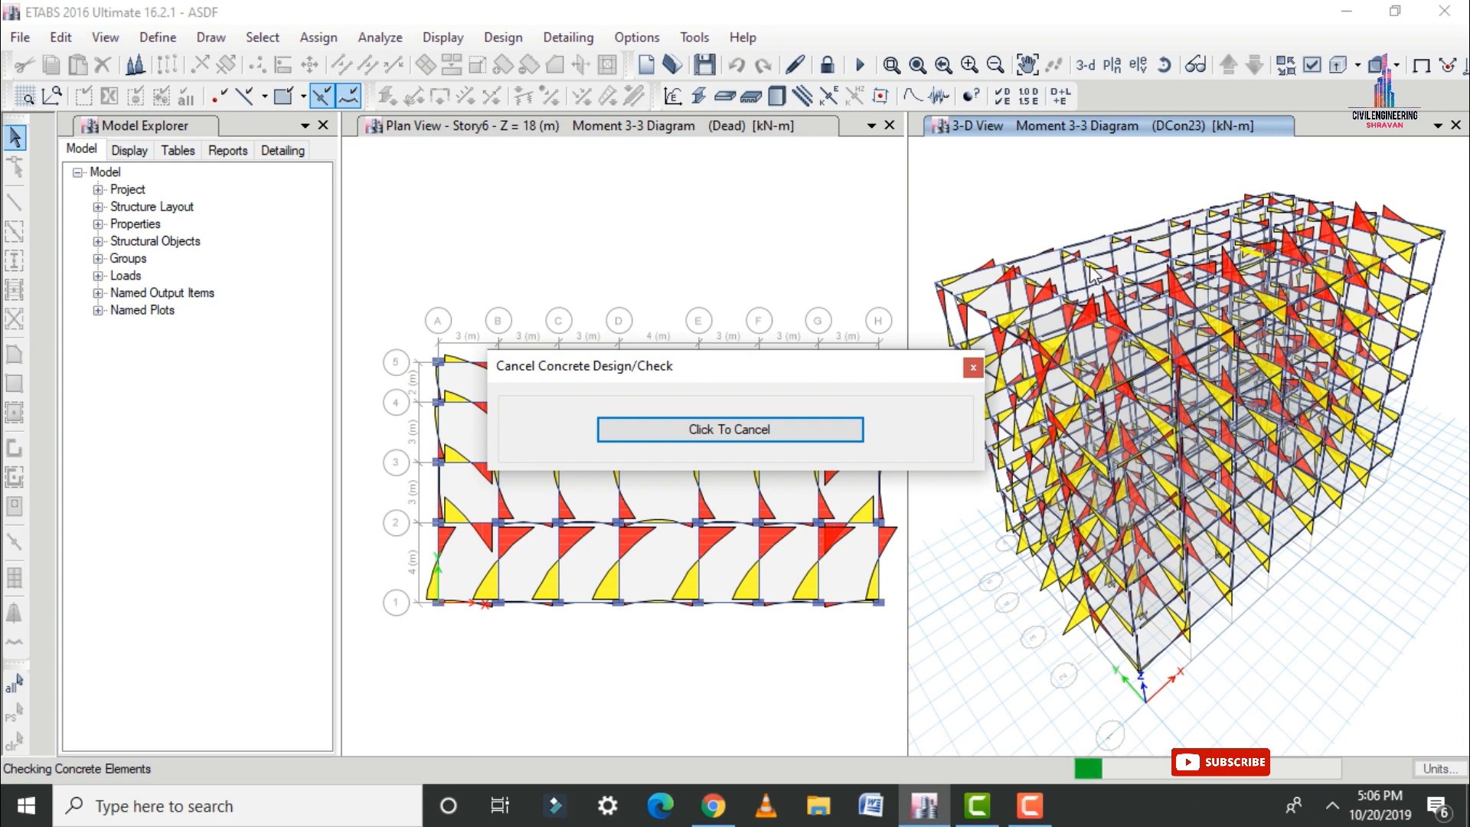
drag(849, 373, 791, 305)
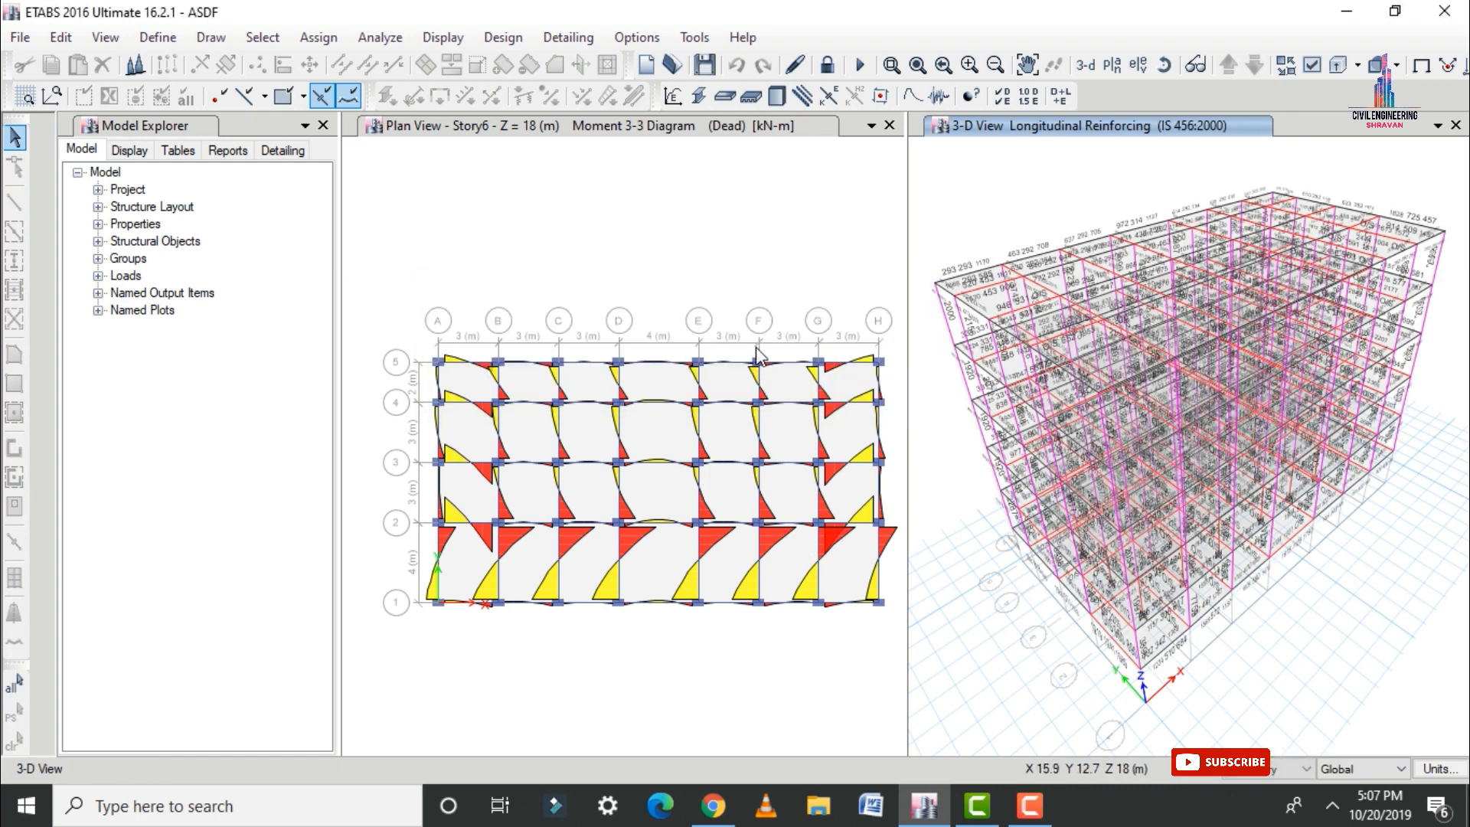
- Display the concrete frame design output for Shear Reinforcing in the 3-D view
click(499, 37)
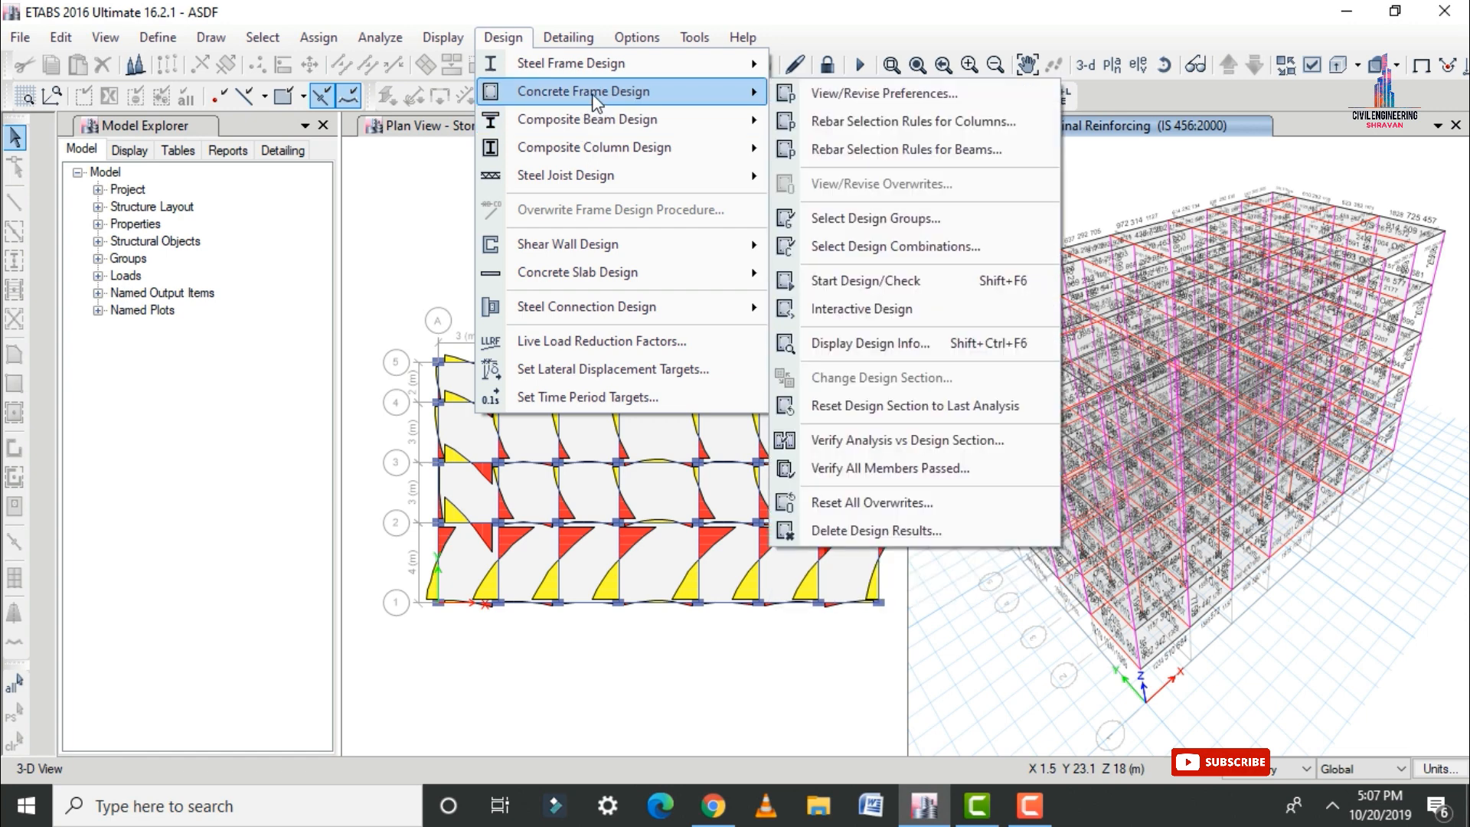
click(946, 347)
click(787, 389)
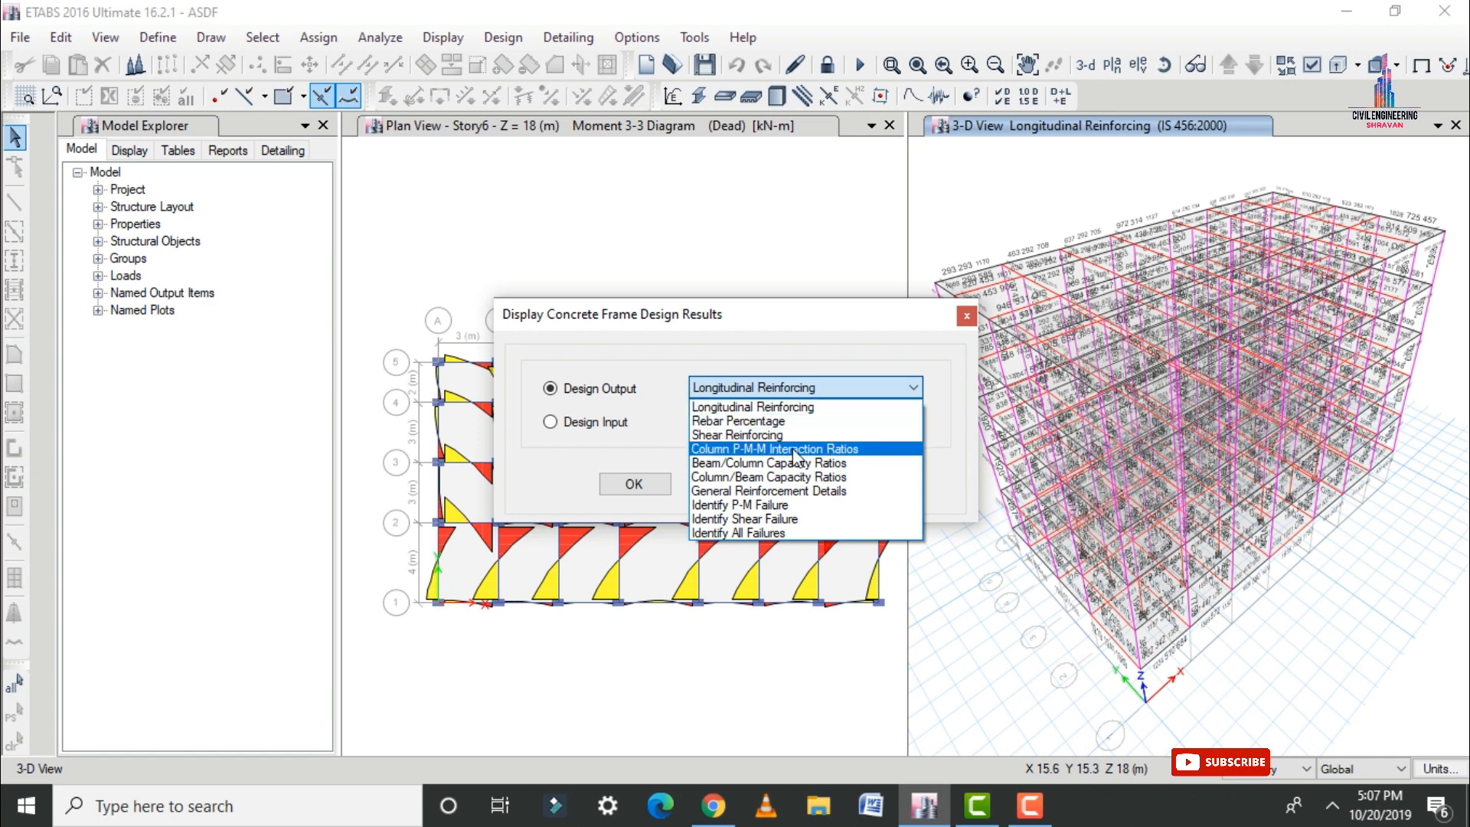
click(796, 436)
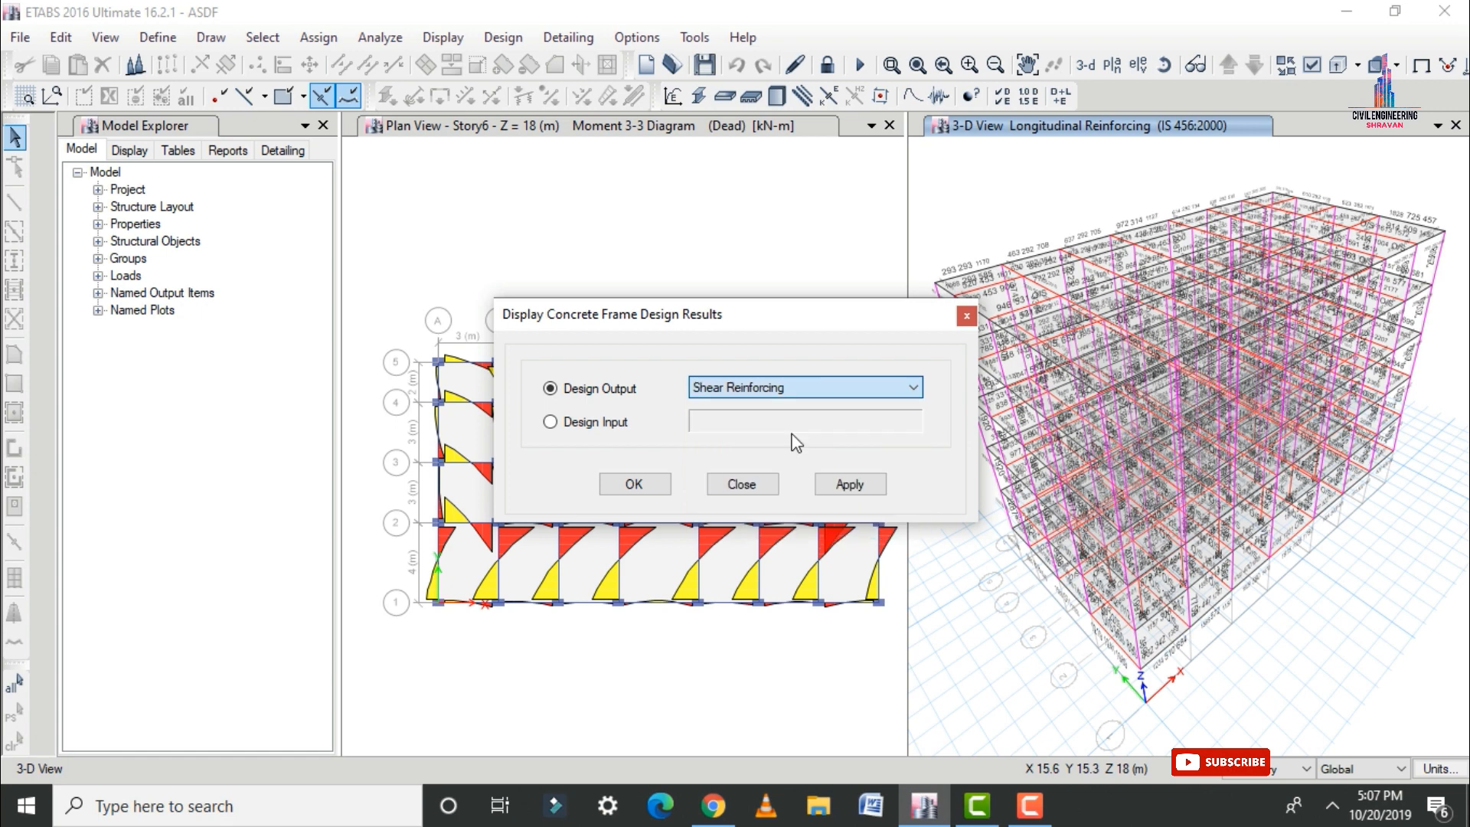
click(851, 487)
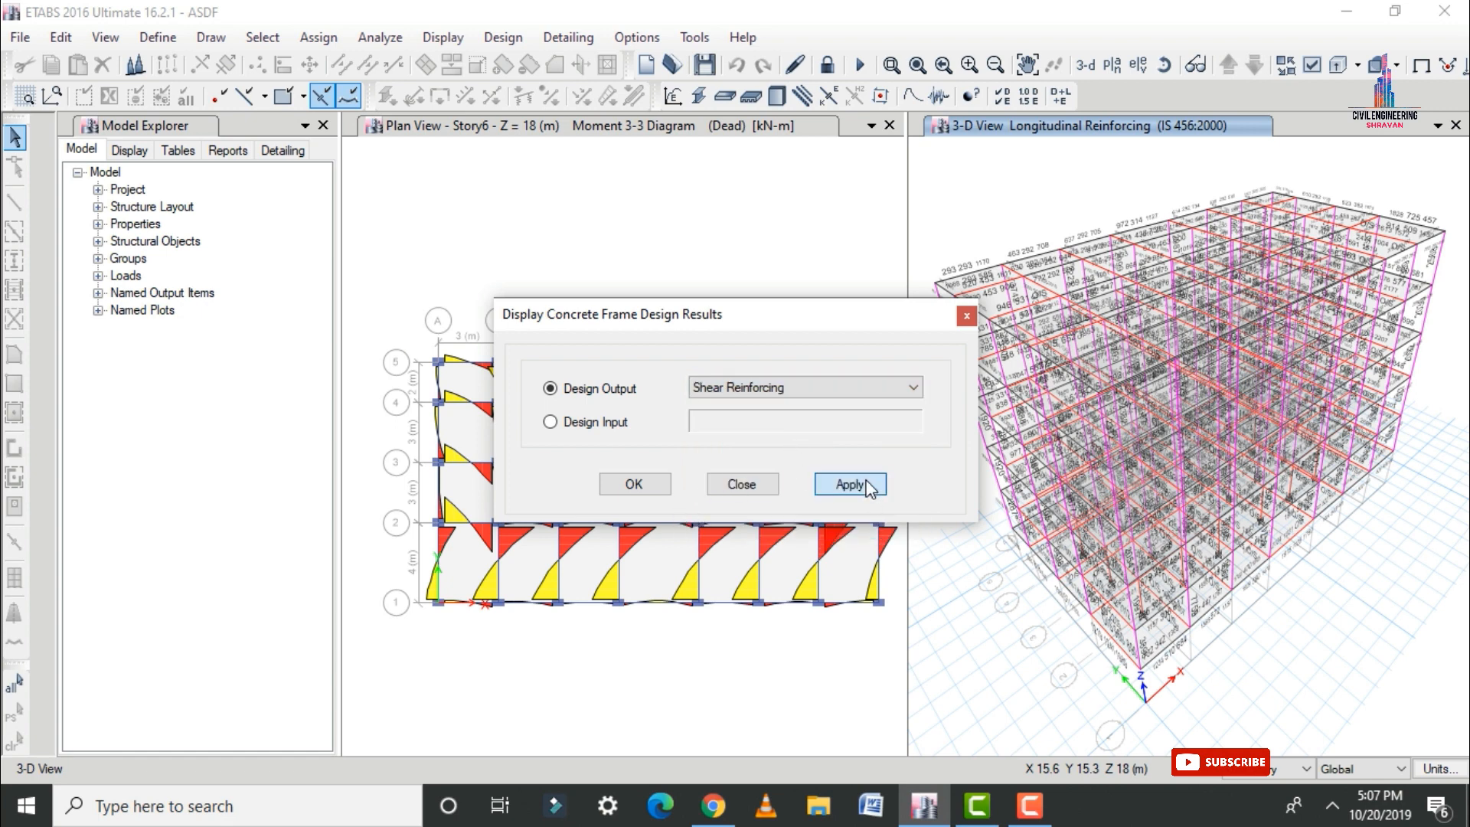
click(655, 480)
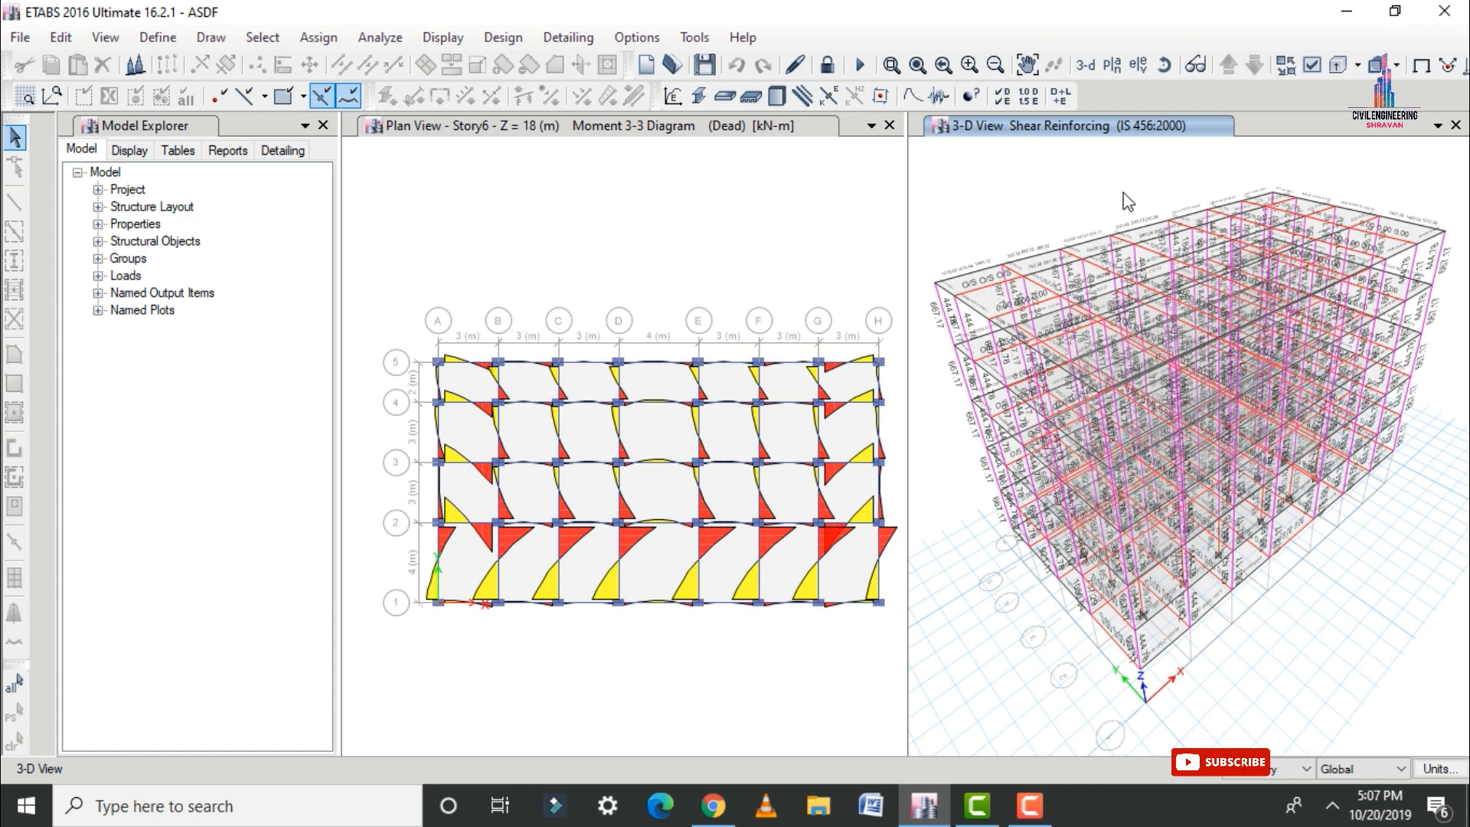
- Set the detailing preferences' force unit to Kilonewton, keeping Metric standards and Tonne for rebar weight, and accept them
click(559, 38)
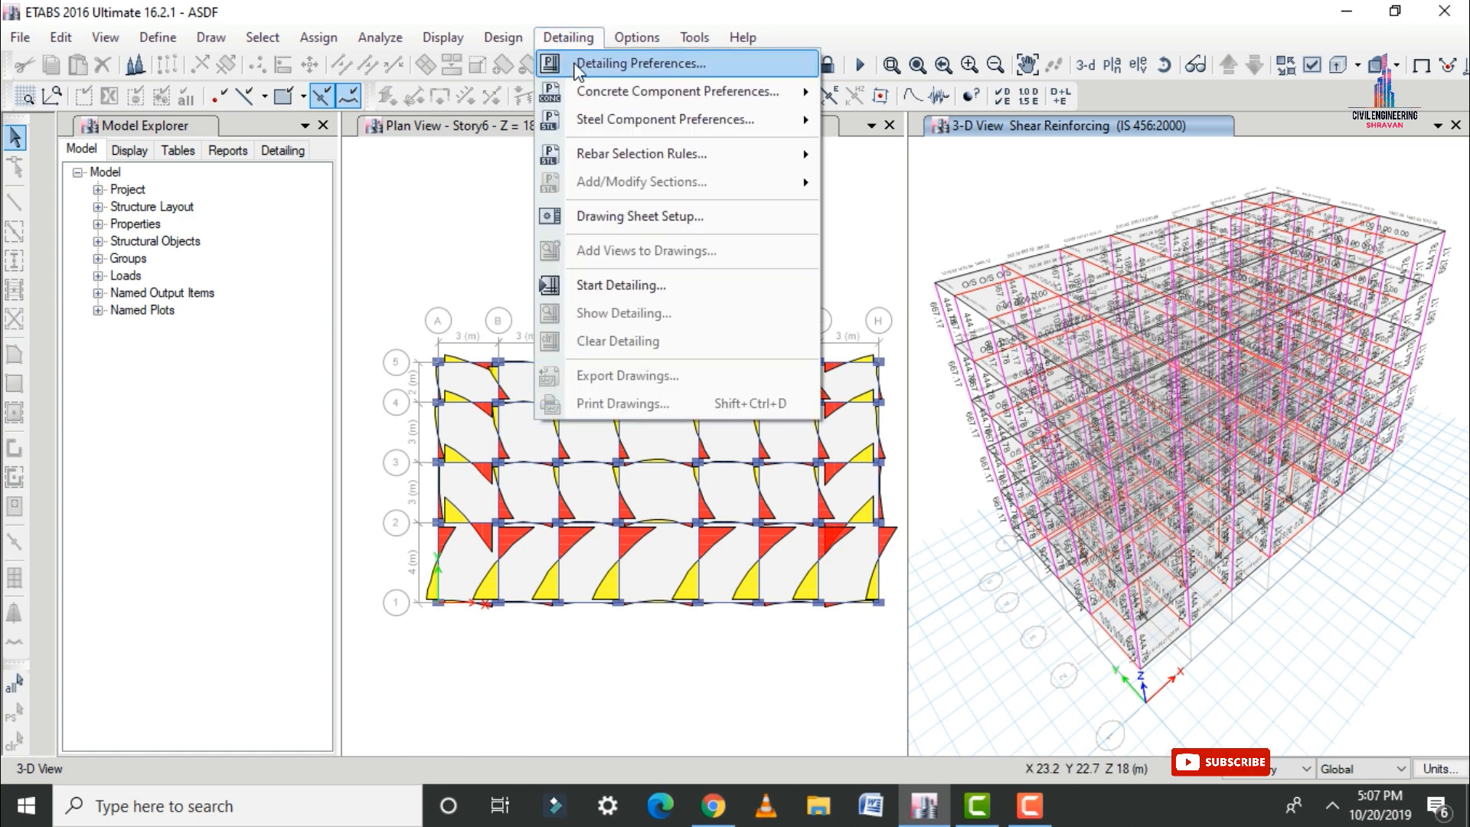
click(579, 67)
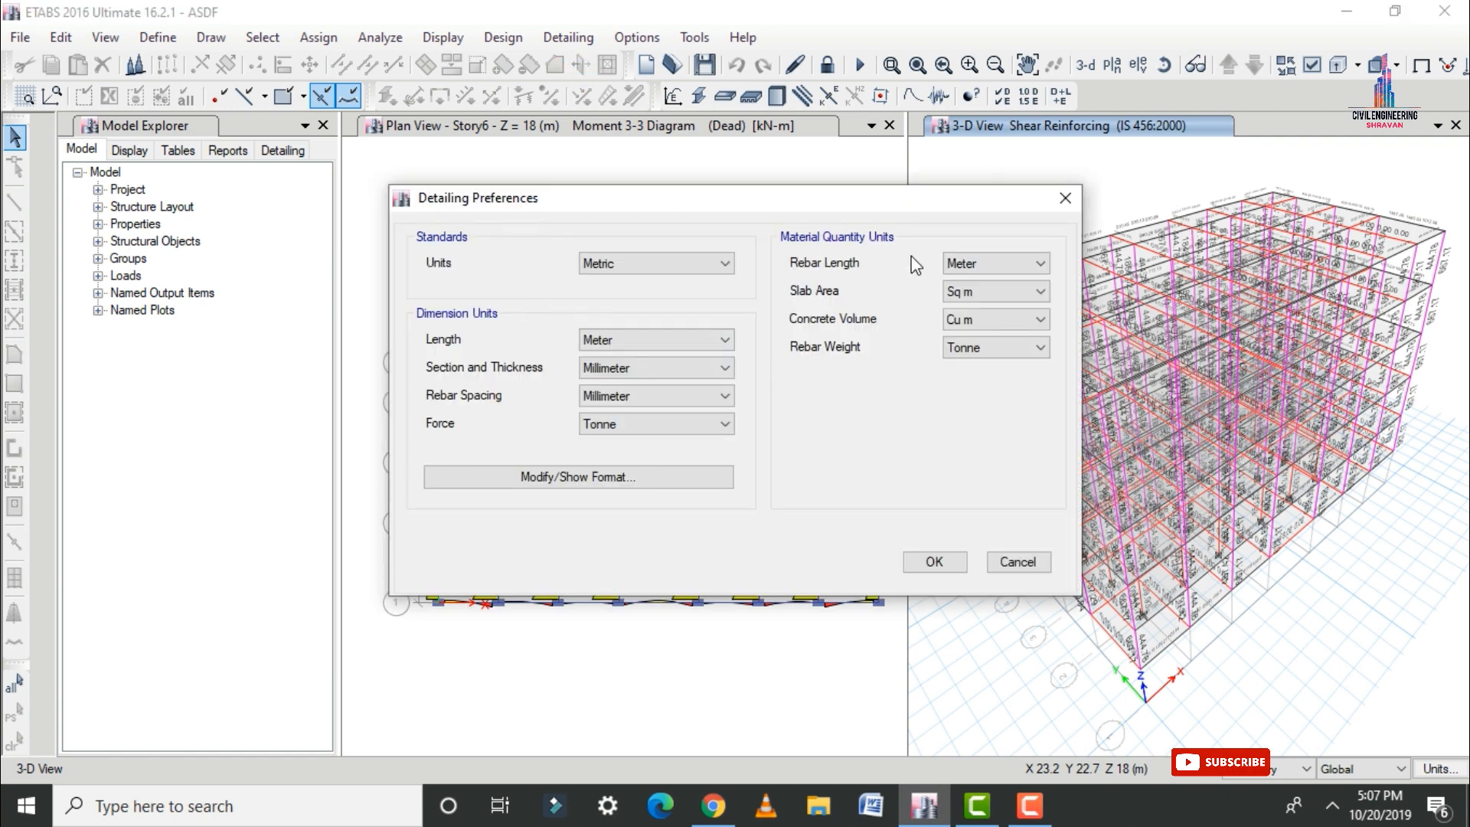
click(718, 269)
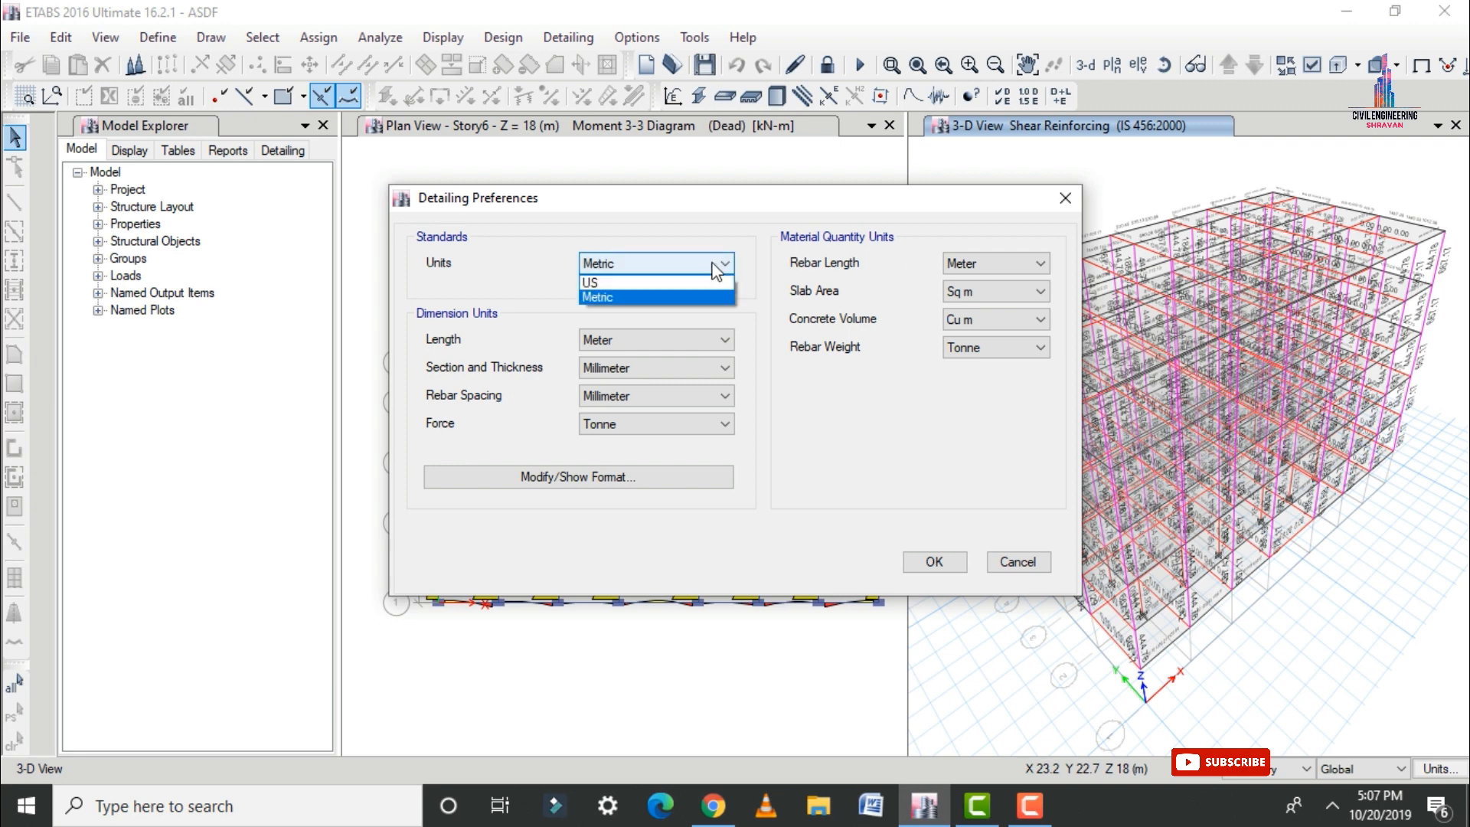
click(717, 269)
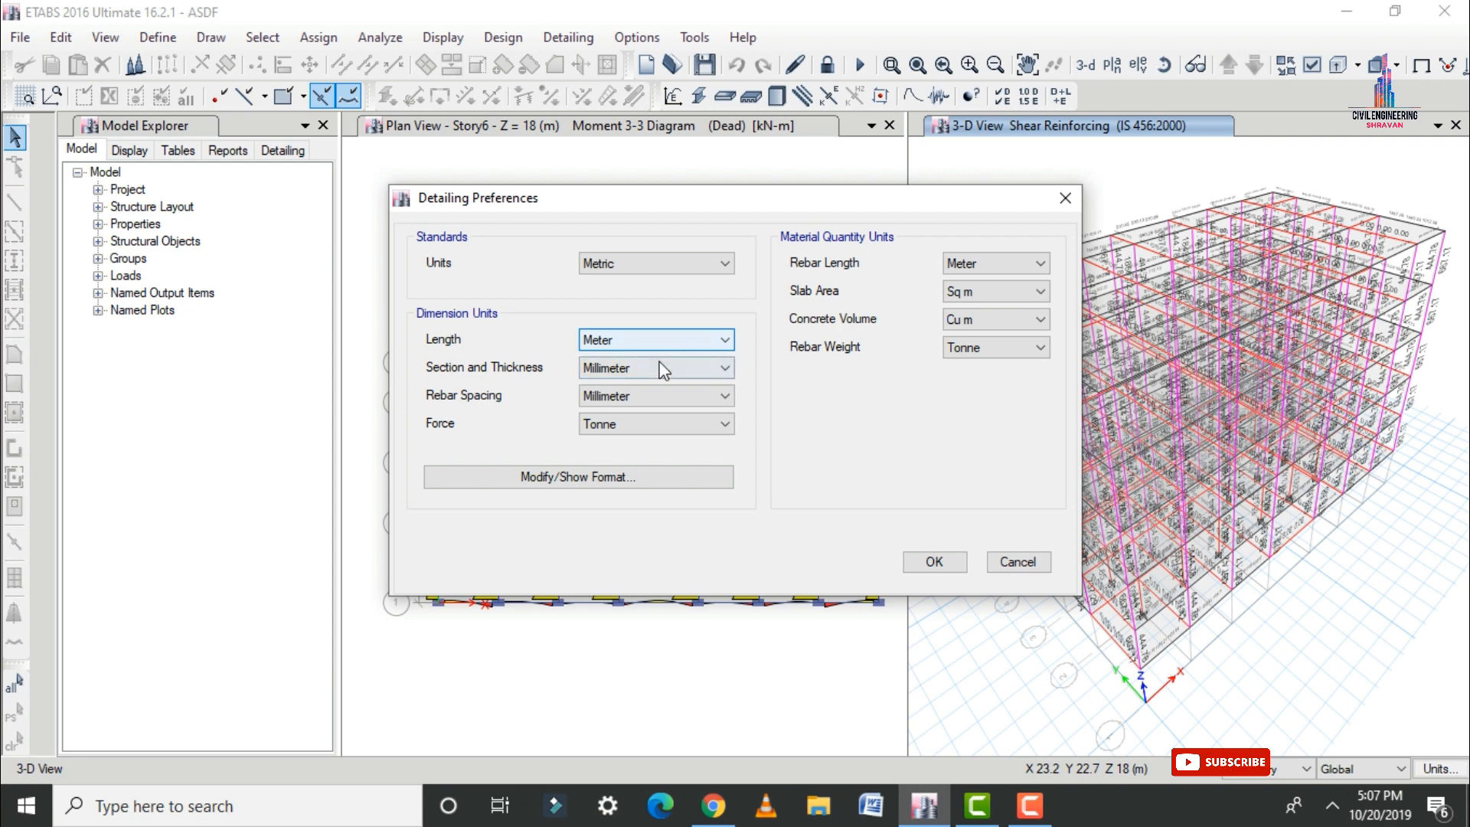
click(663, 424)
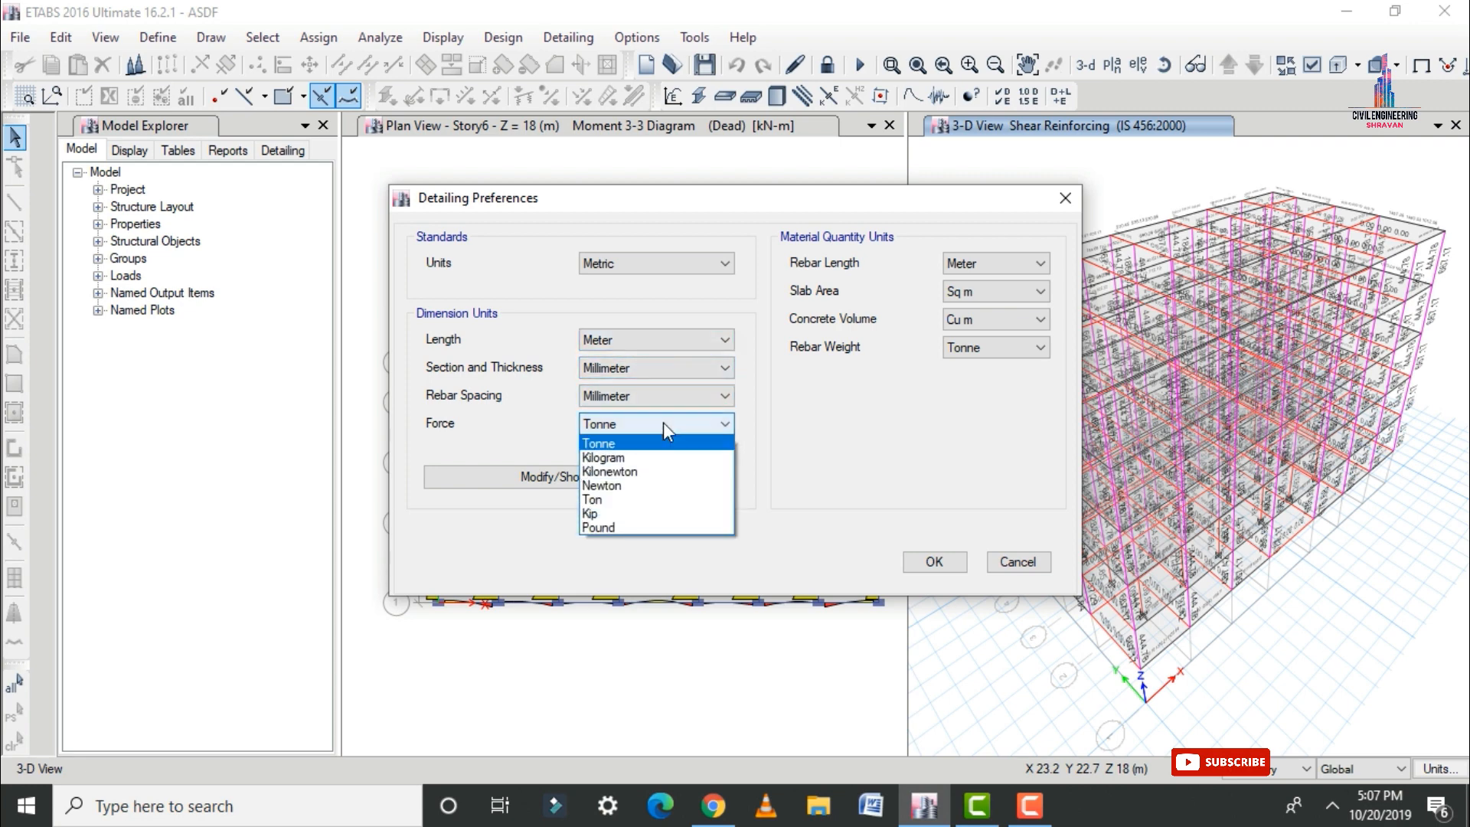
click(673, 471)
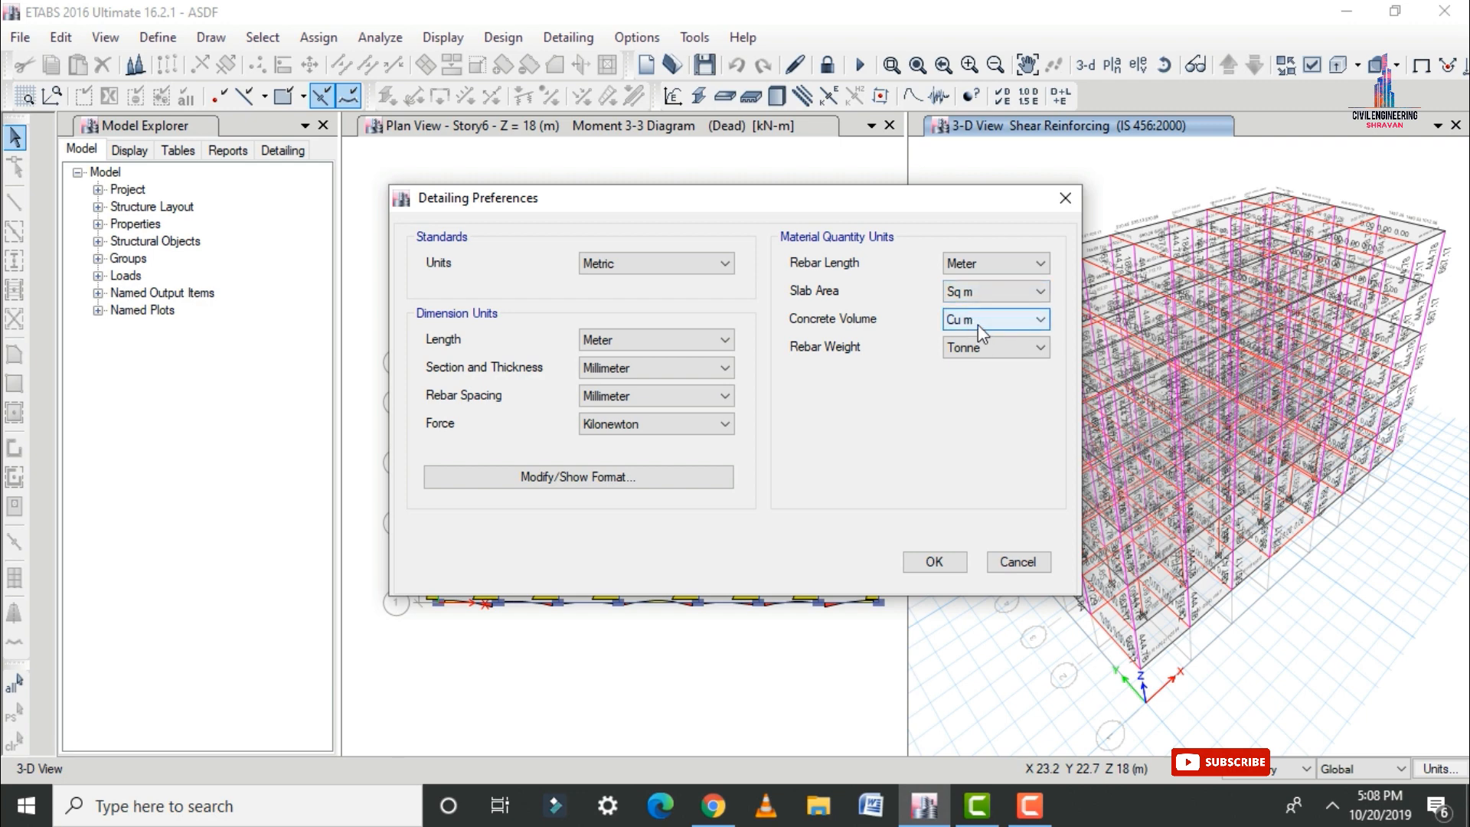
click(1009, 351)
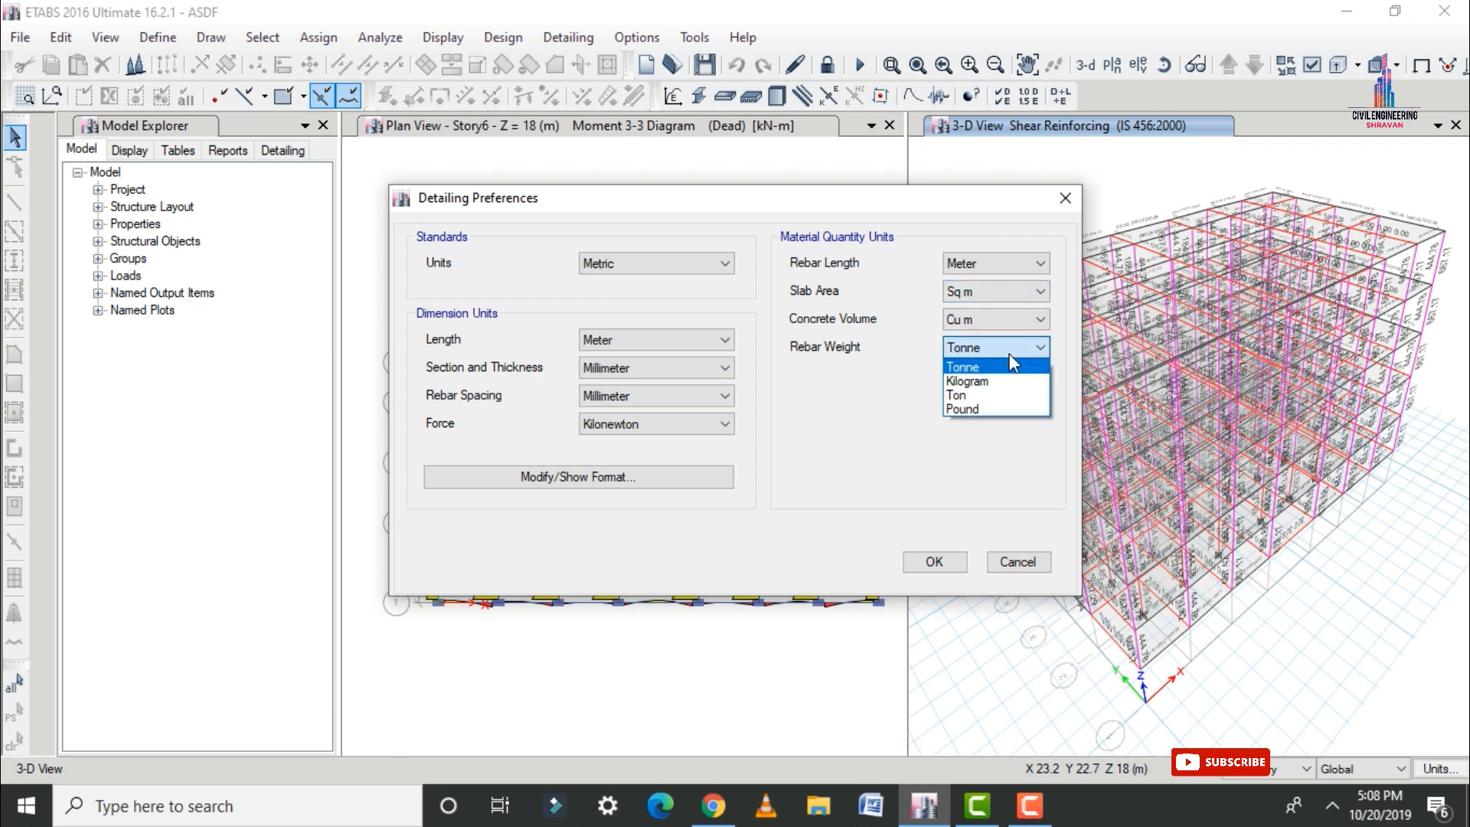
click(1009, 350)
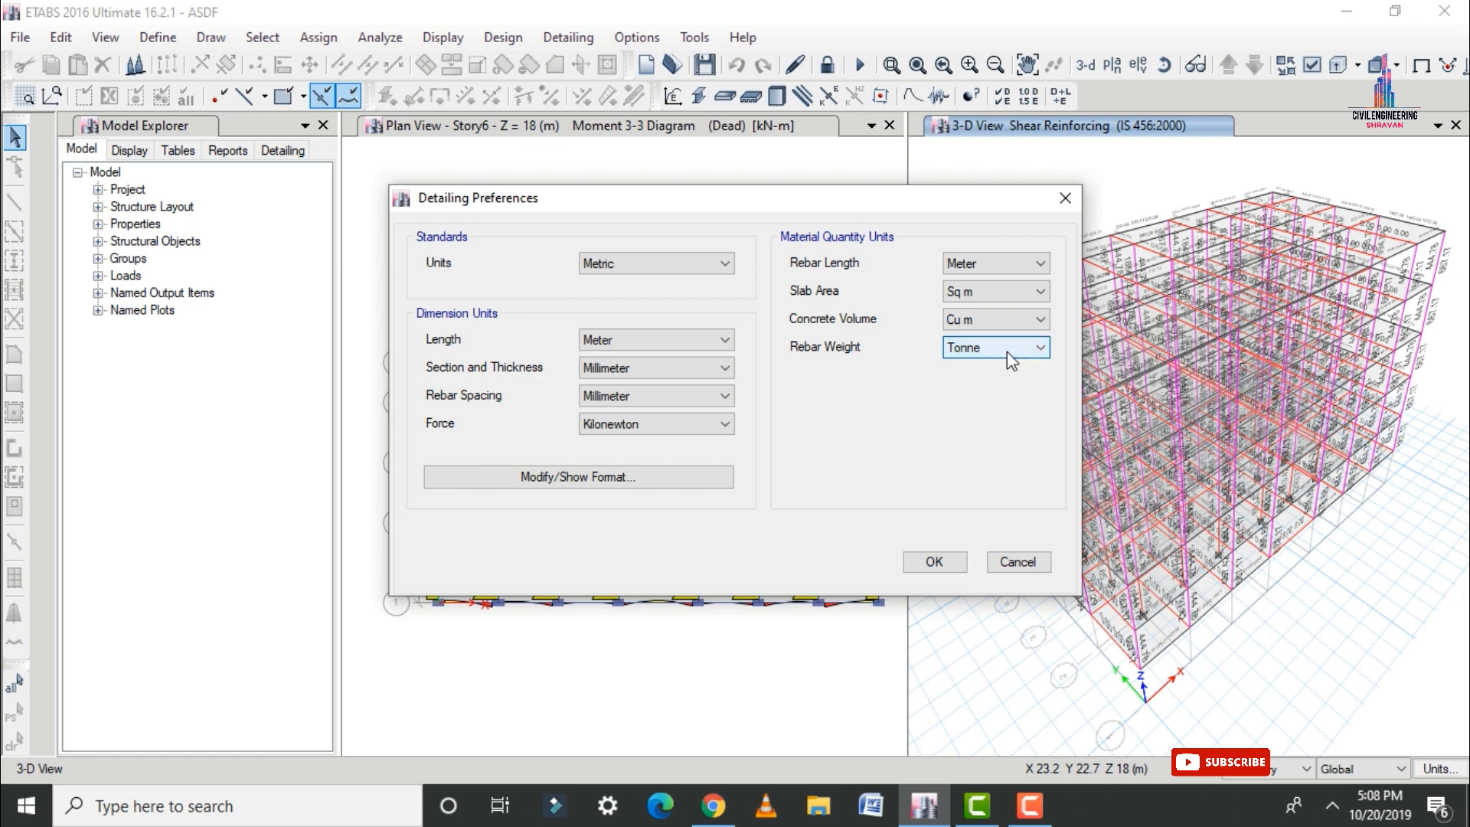
click(934, 562)
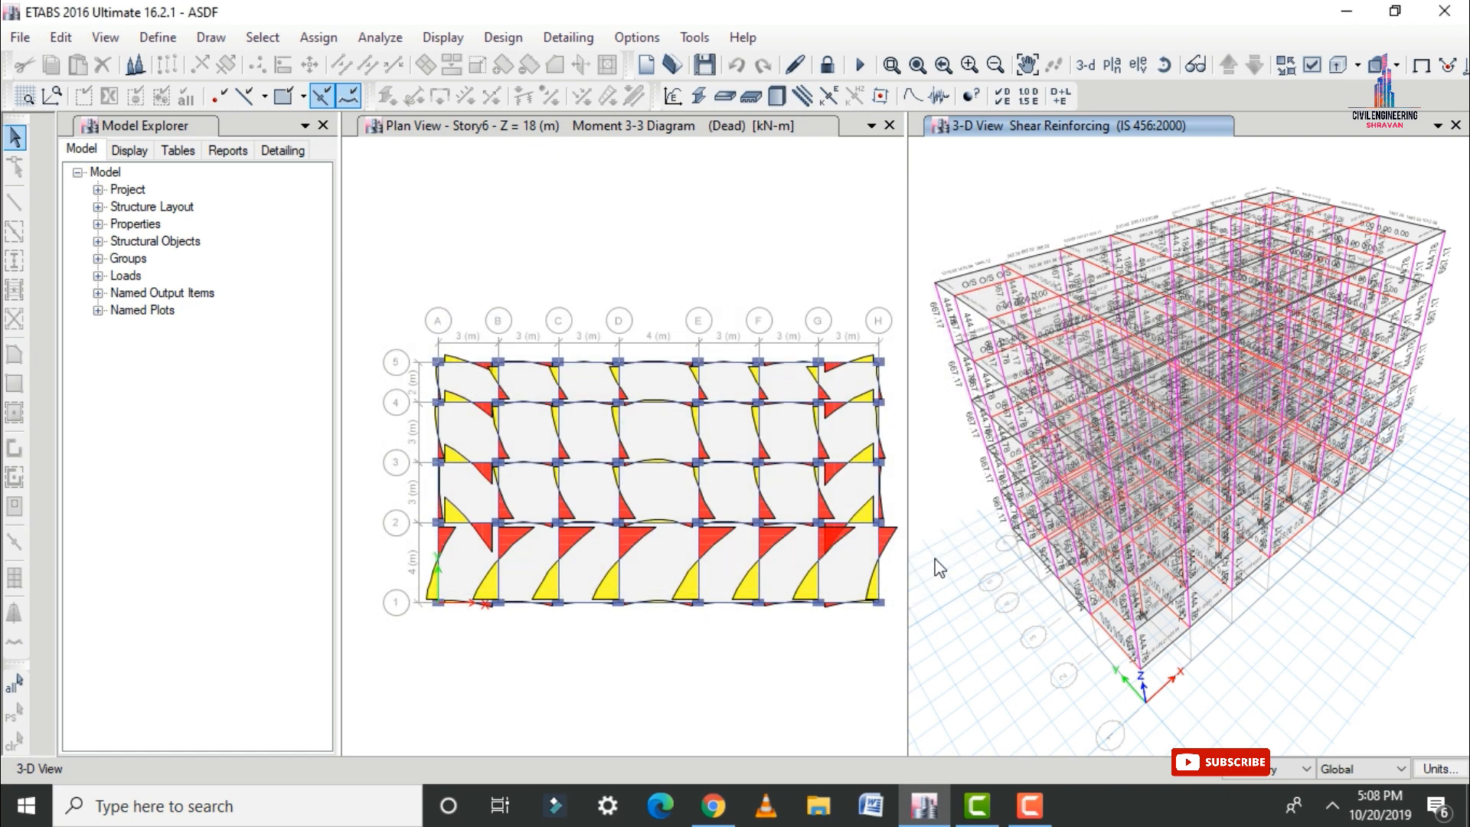
- Run the detailing of the building model to generate its drawings and reinforcement views
click(558, 34)
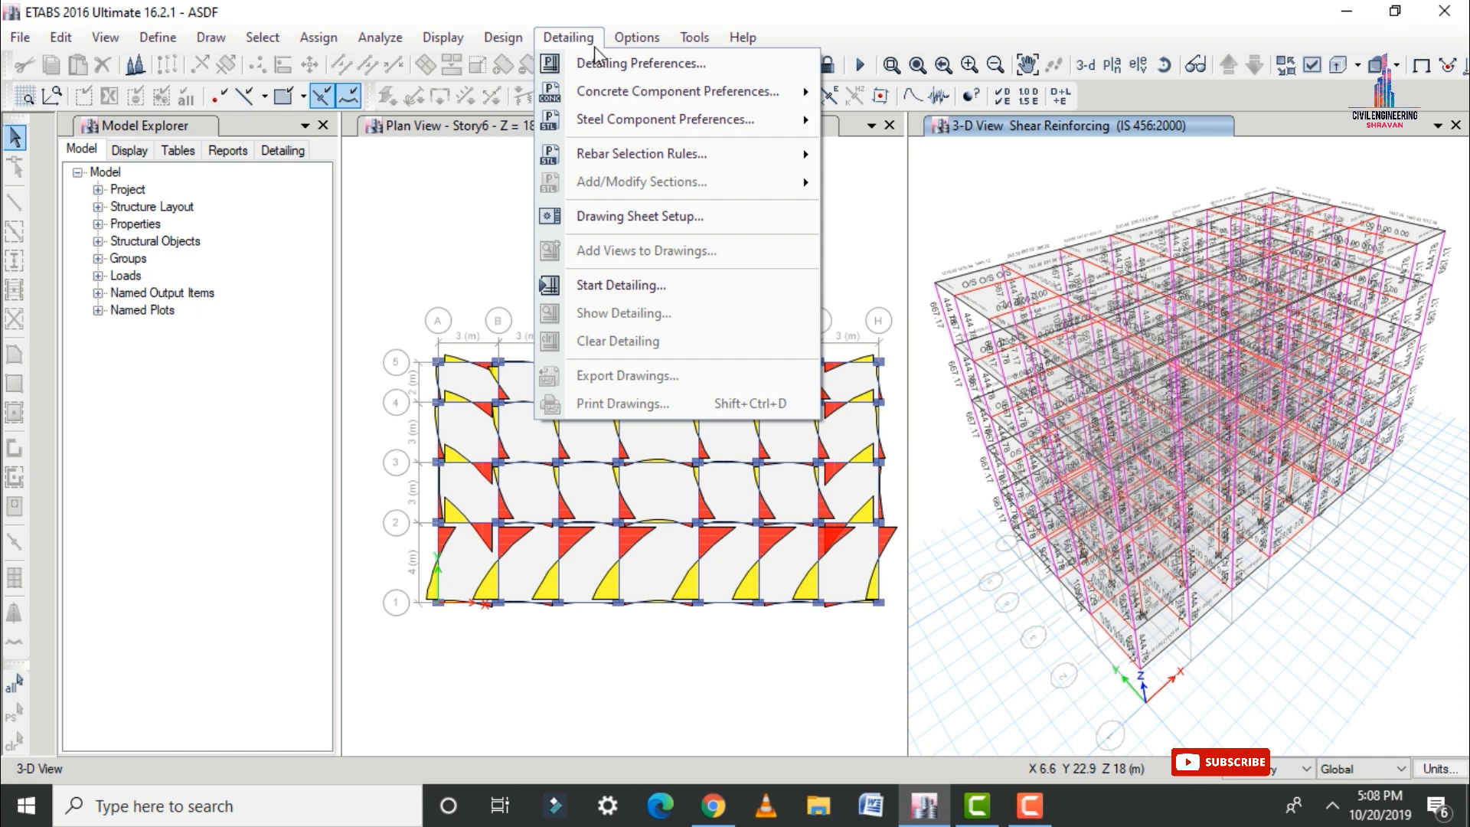
click(671, 278)
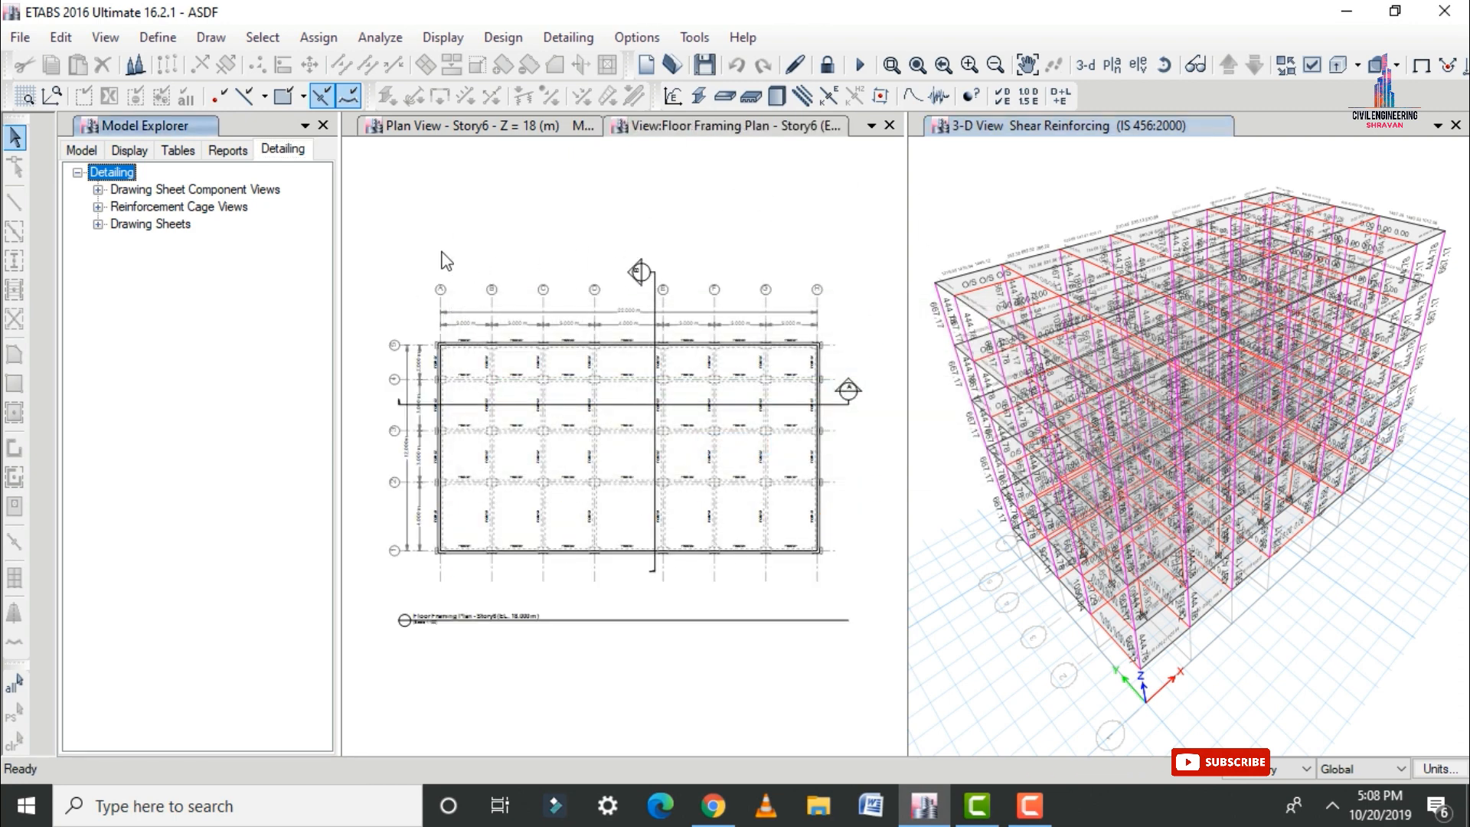
scroll(447, 258, up, 2)
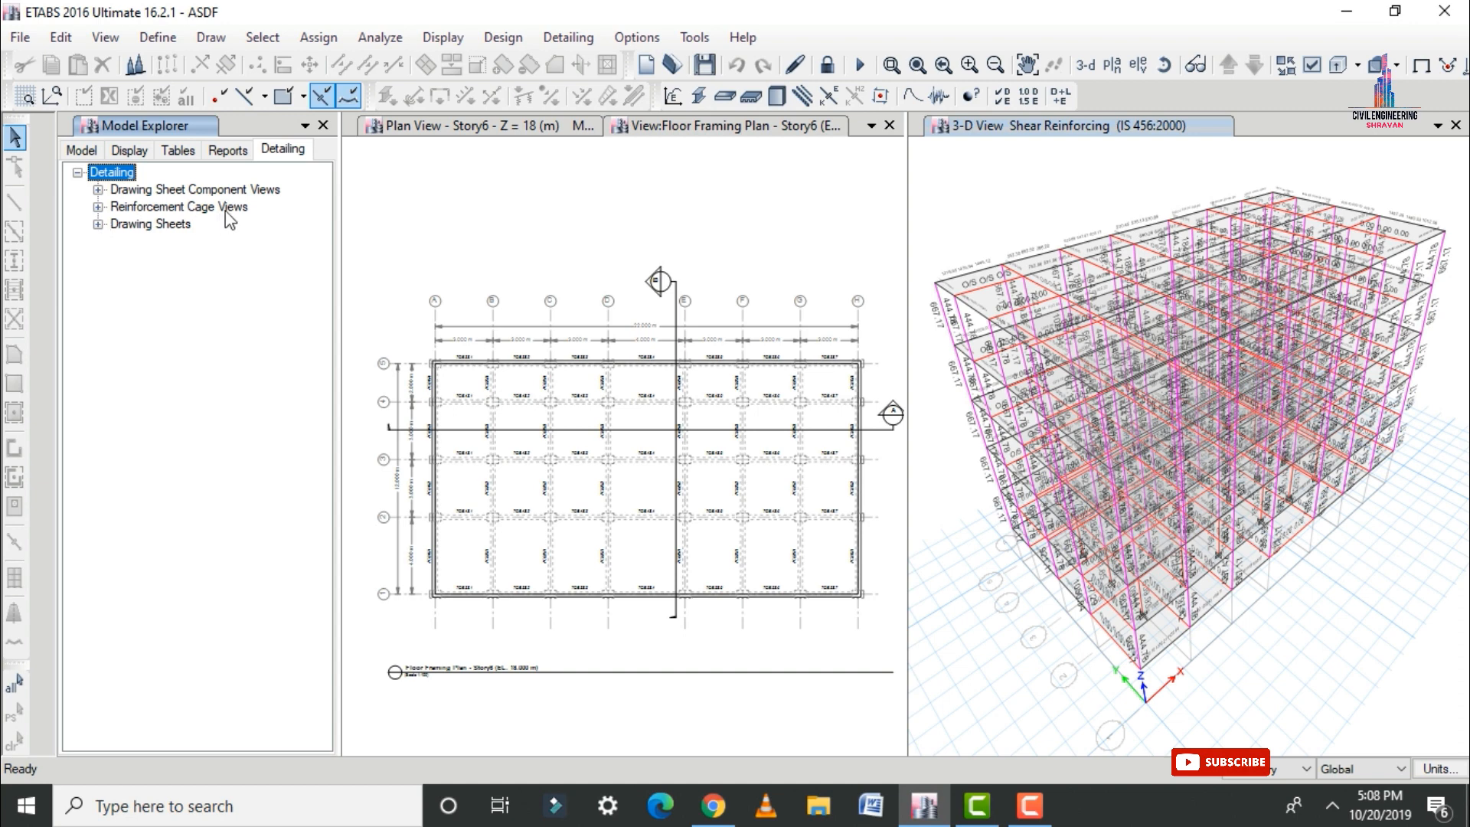
- View the standard details for the Typical Concrete Beam Elevation 3S and Beam Sections A, B and C
click(97, 190)
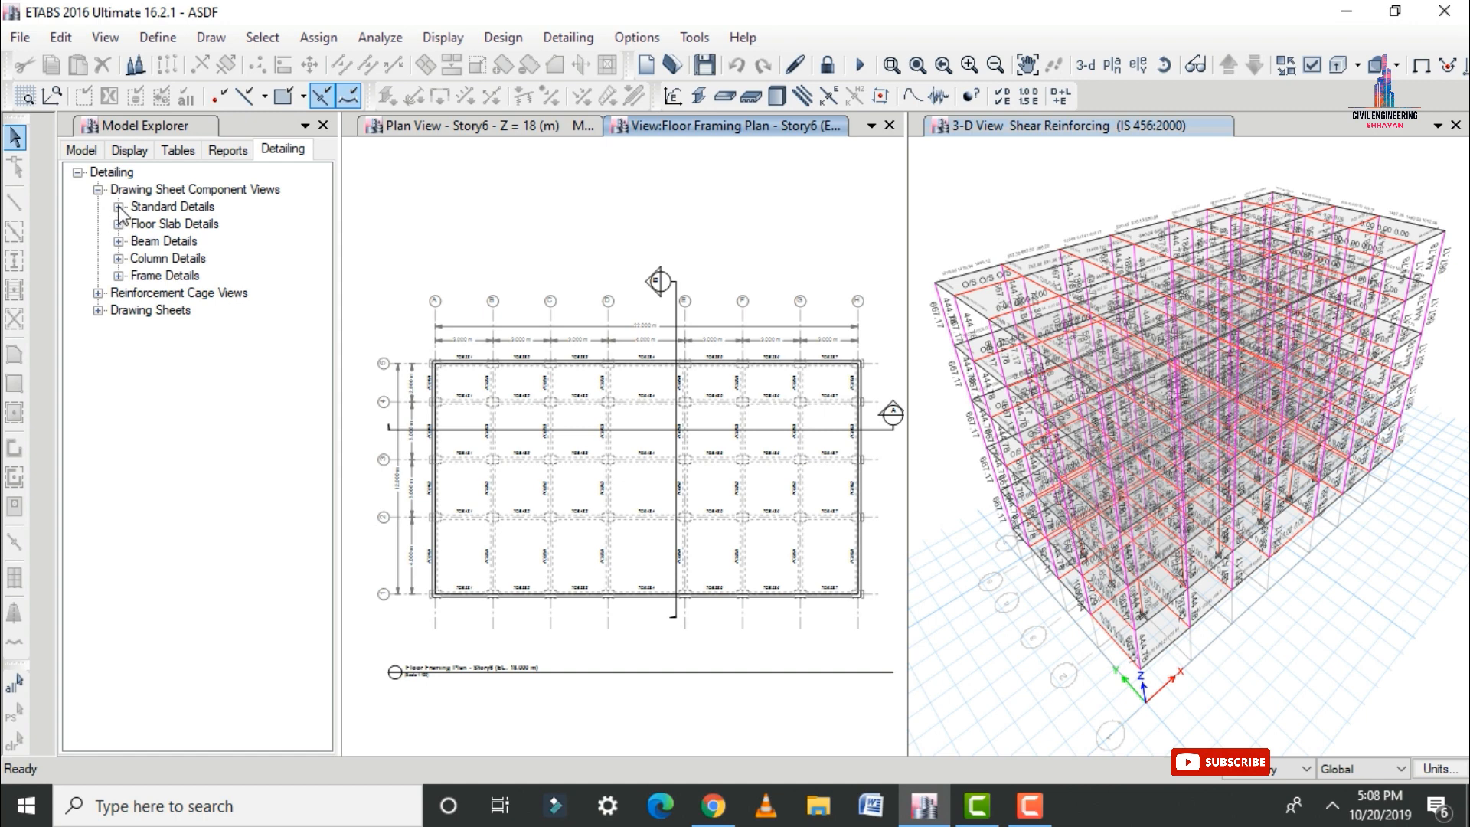
click(118, 207)
click(184, 226)
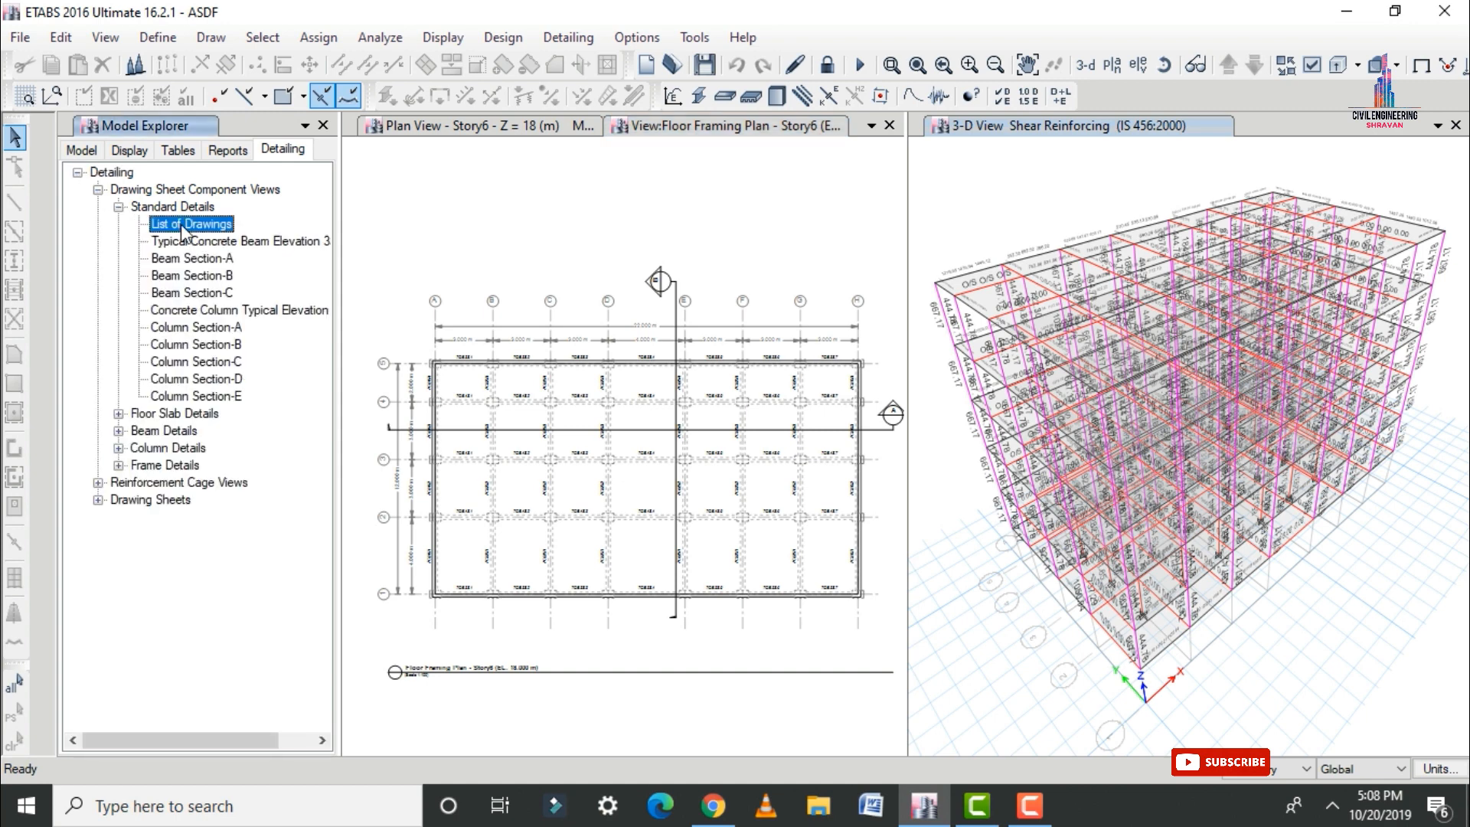
click(193, 243)
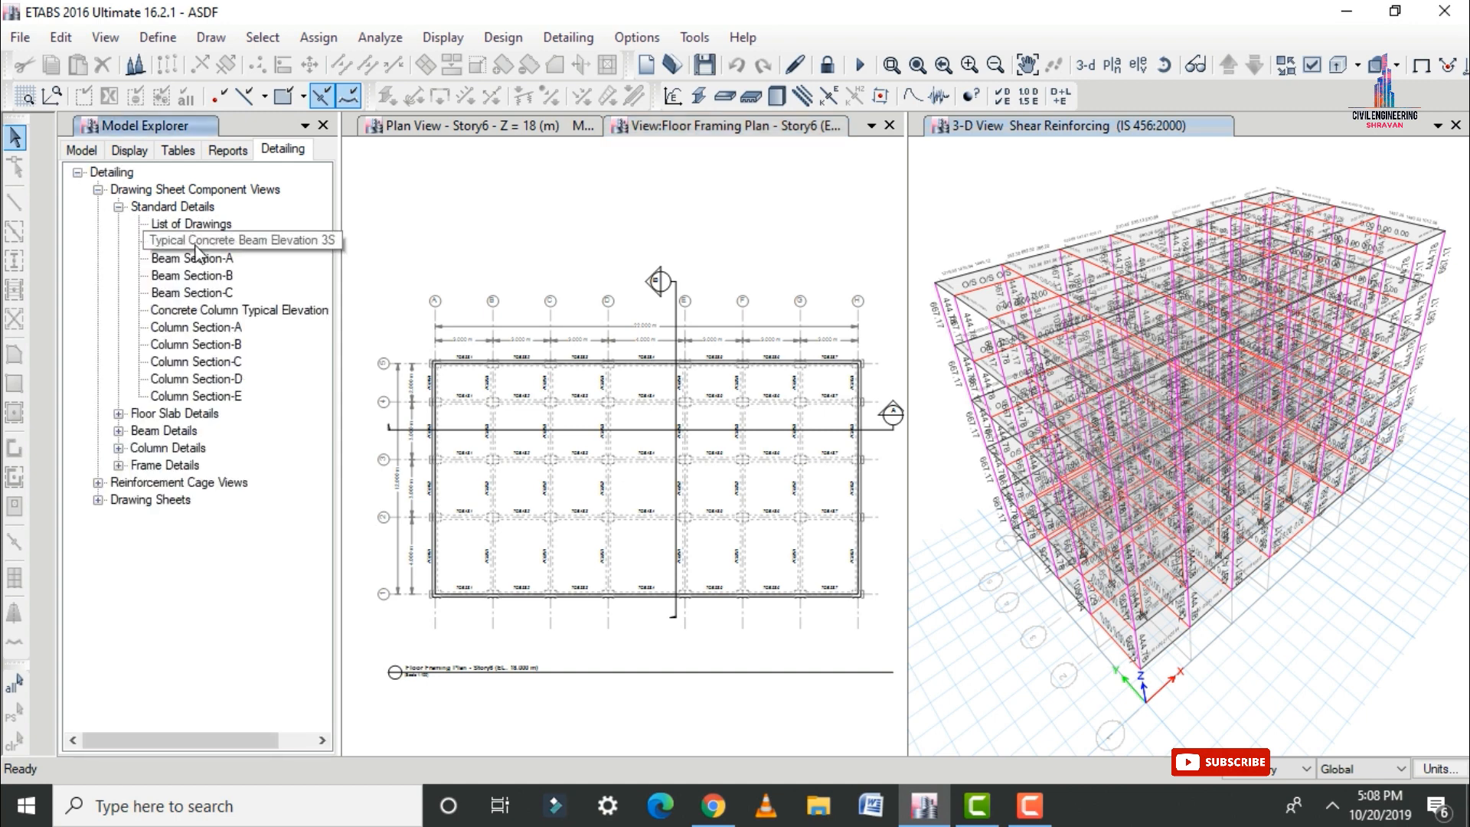
double_click(194, 244)
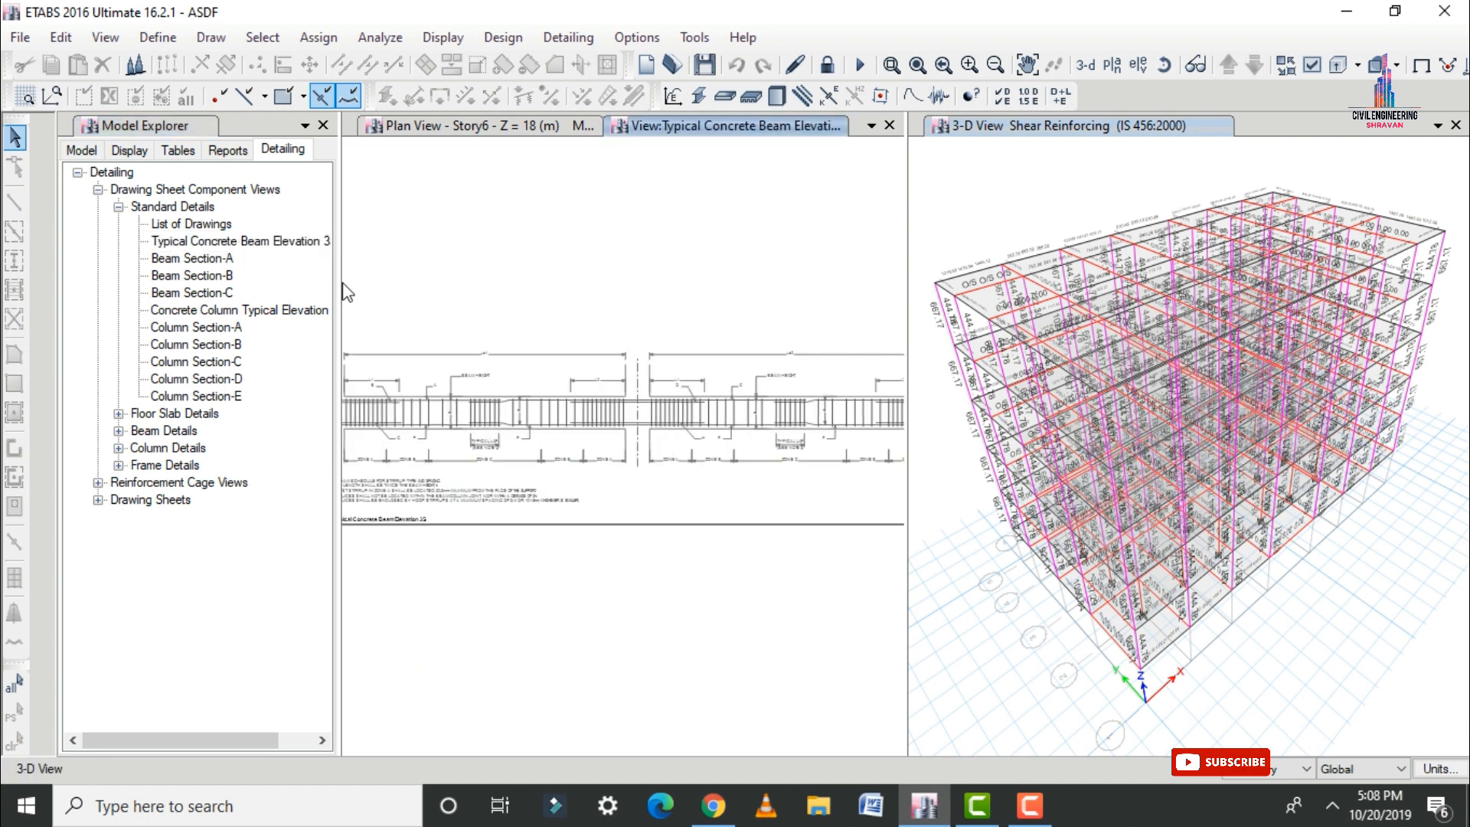
double_click(193, 261)
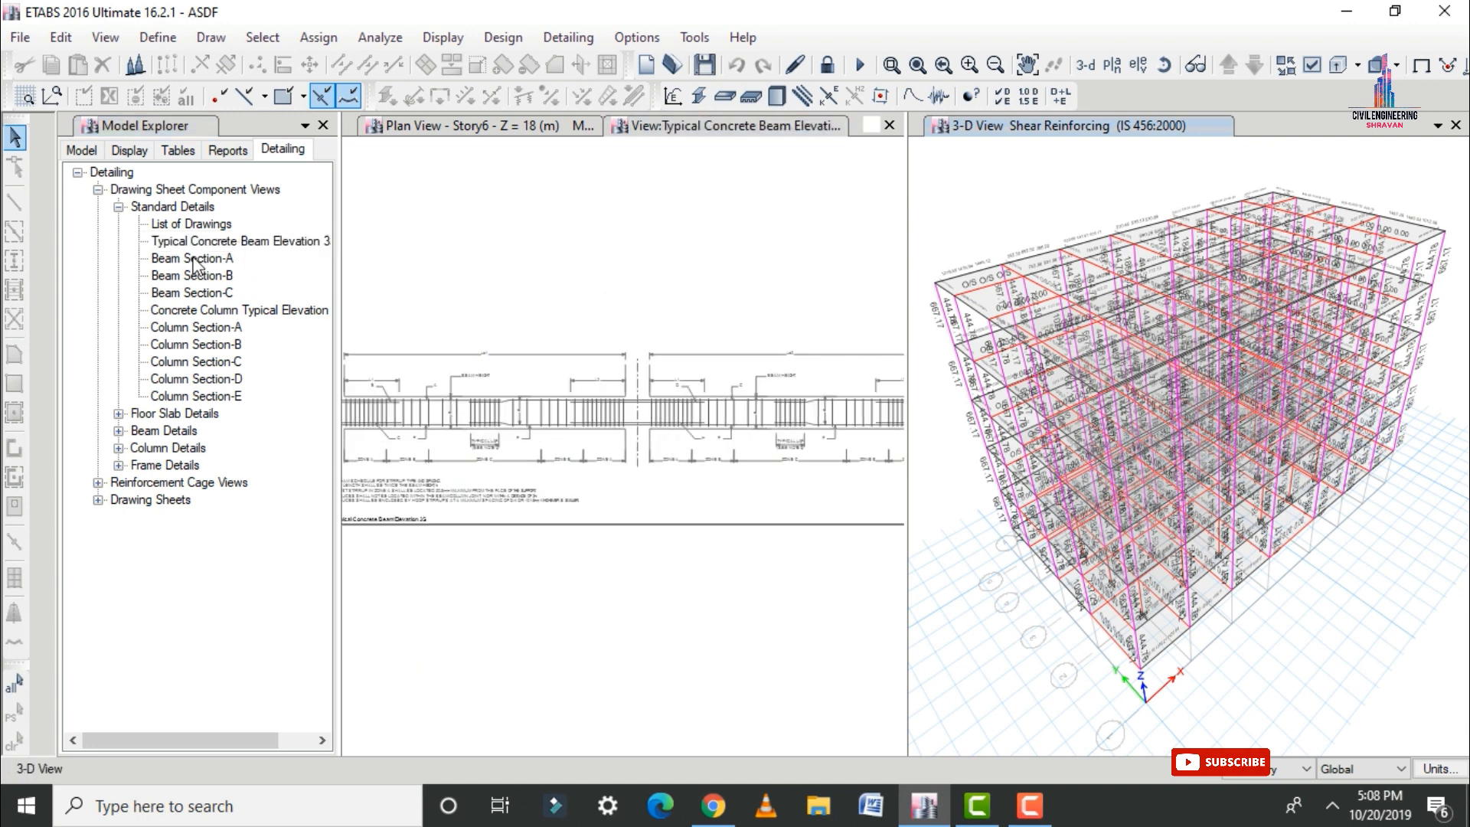
double_click(180, 276)
double_click(188, 292)
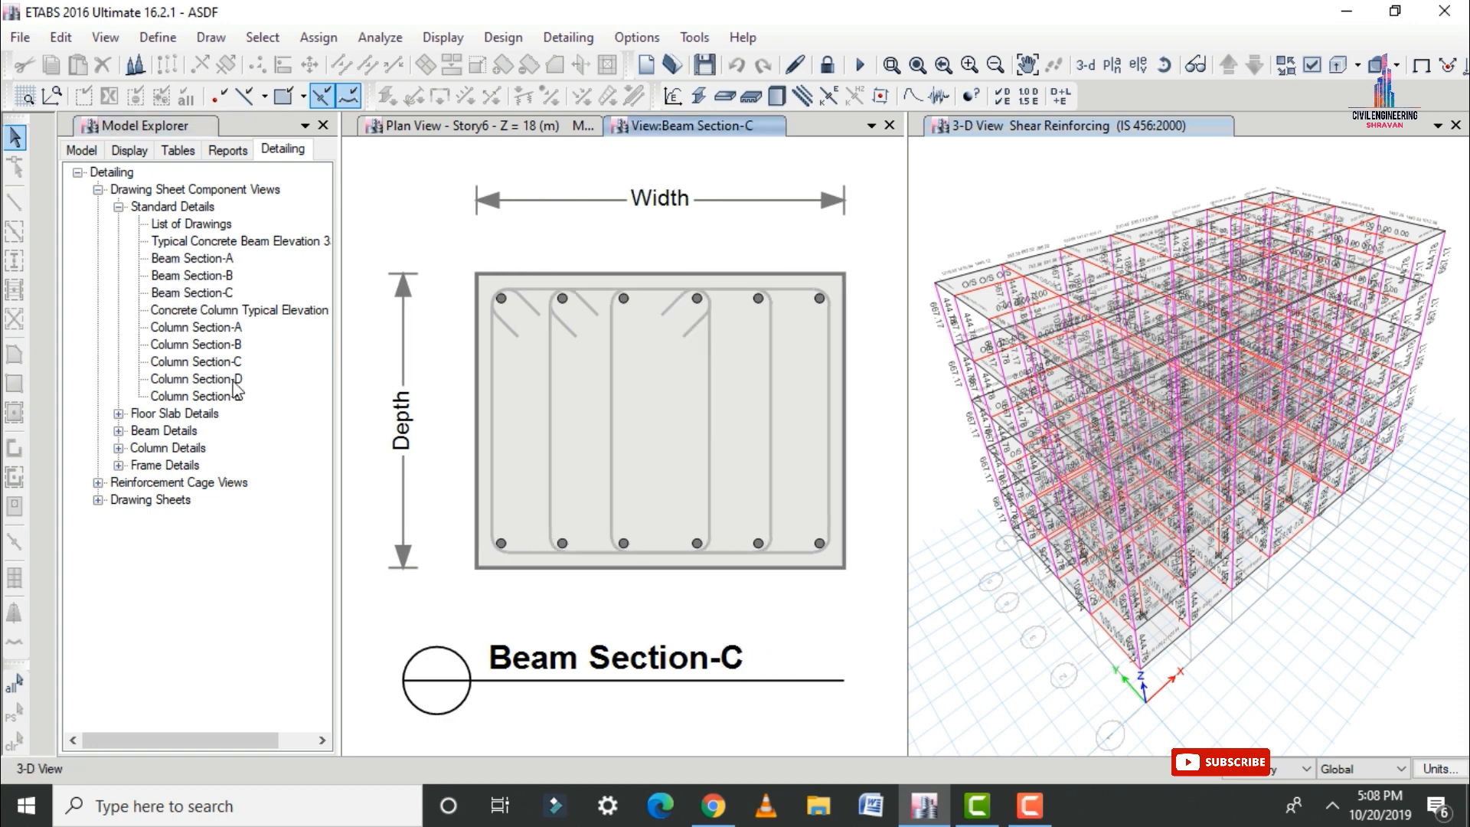
- View the standard detail drawings of Column Sections A, B, C, D and E
double_click(186, 328)
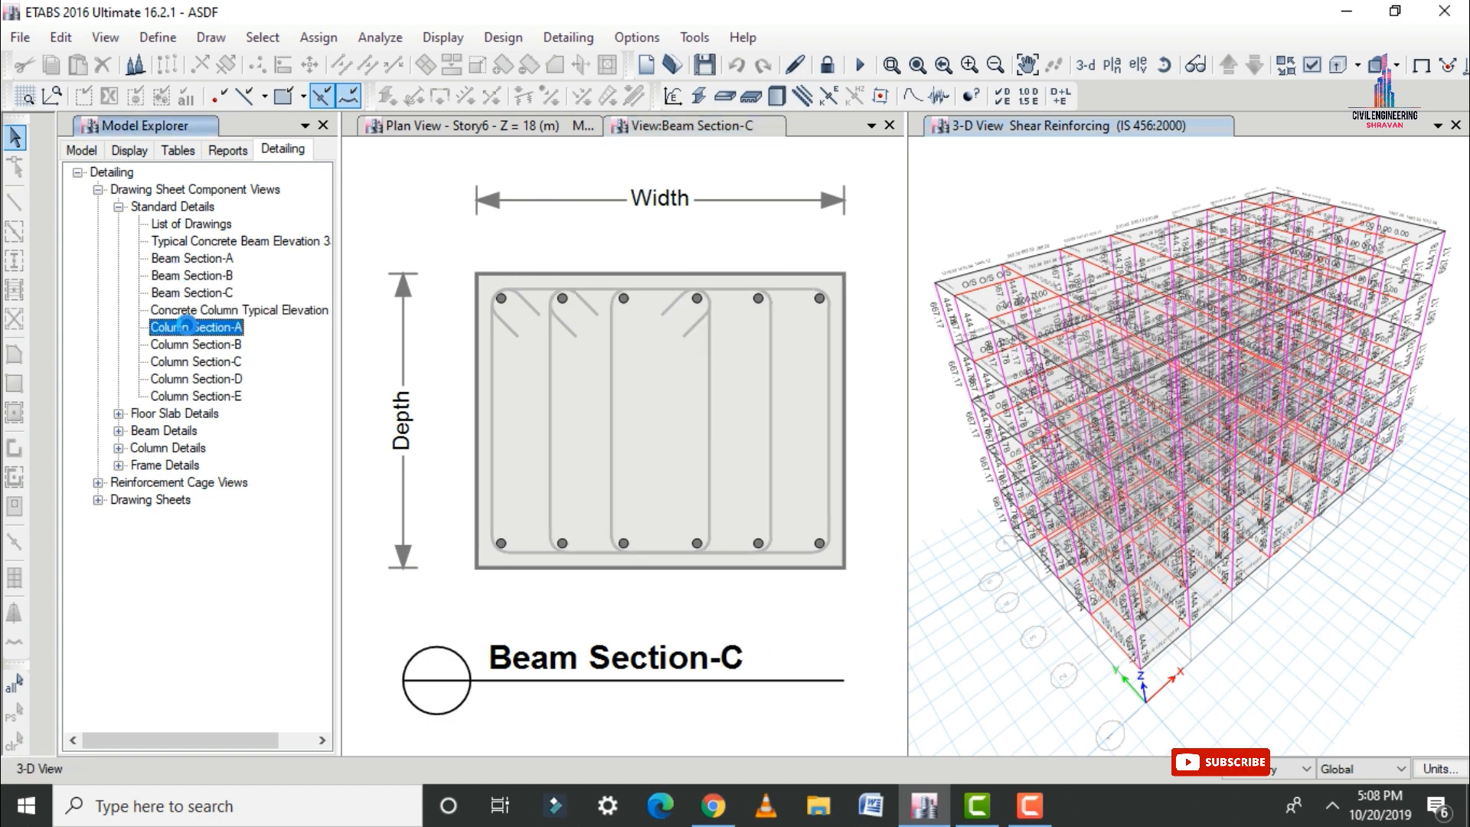
double_click(197, 346)
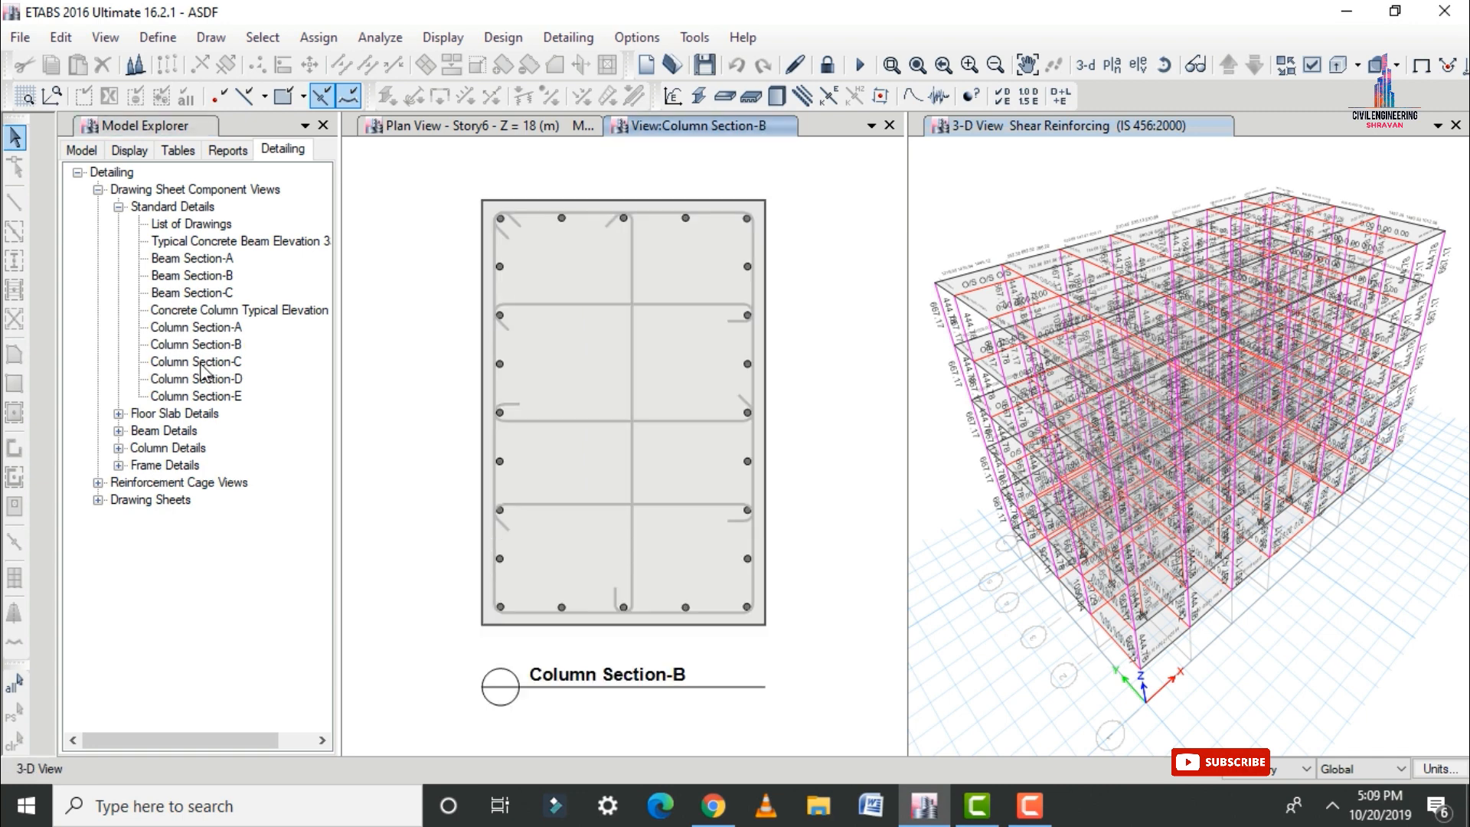
double_click(206, 361)
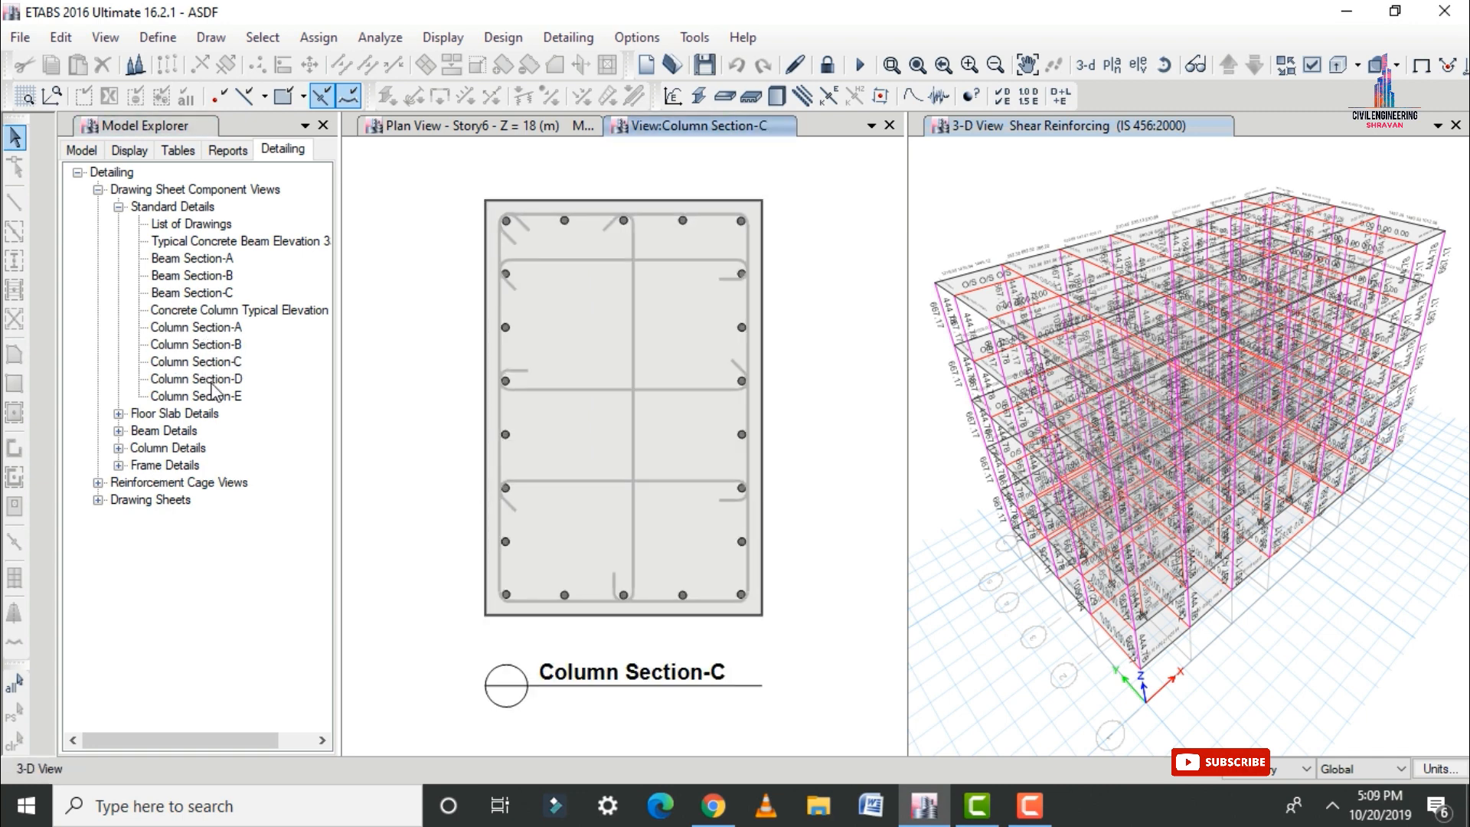
double_click(238, 379)
double_click(239, 396)
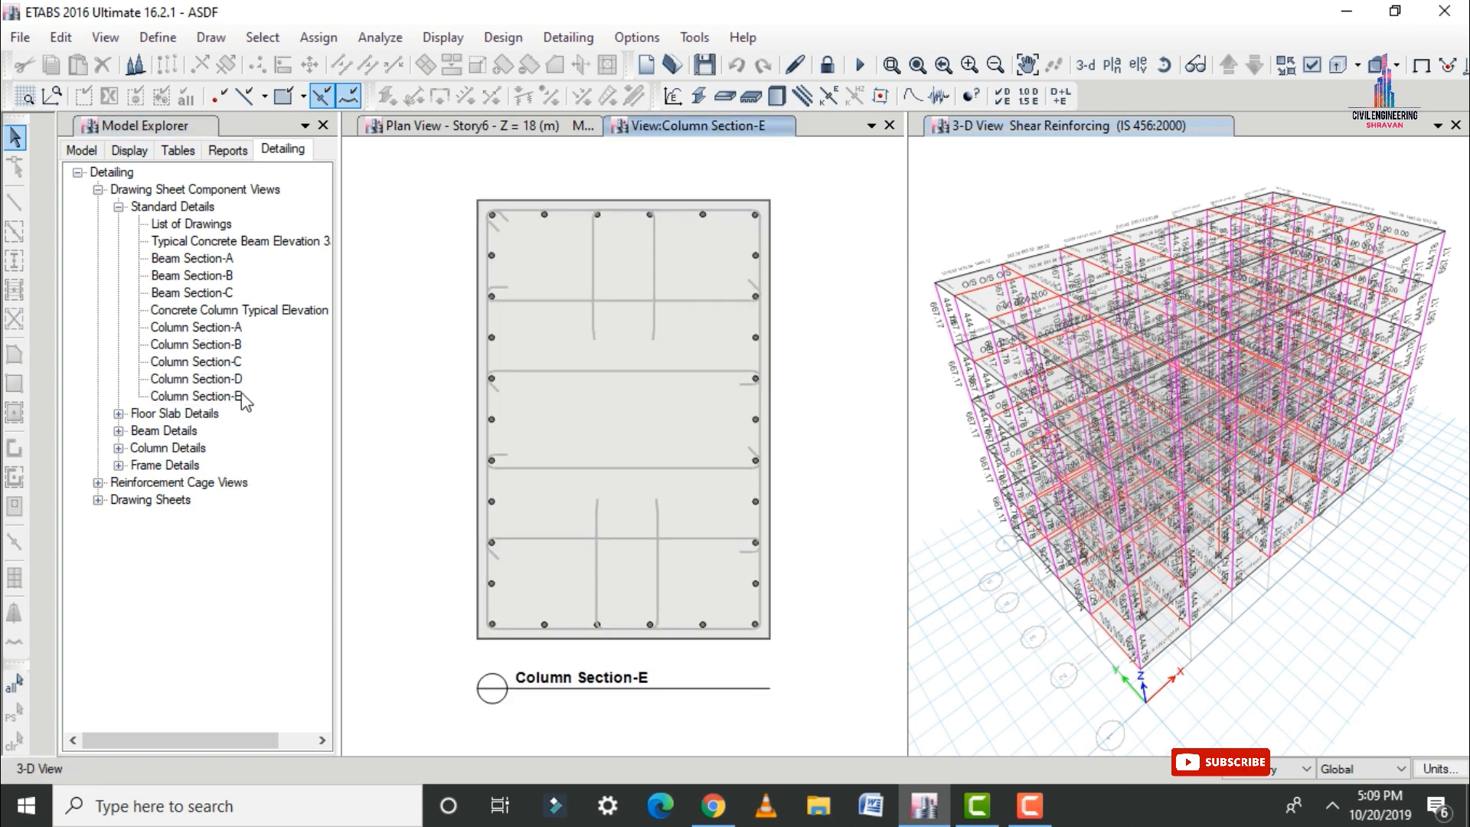
- View the Story6 floor framing plan from the floor slab details, then collapse that story's slab drawings
click(119, 413)
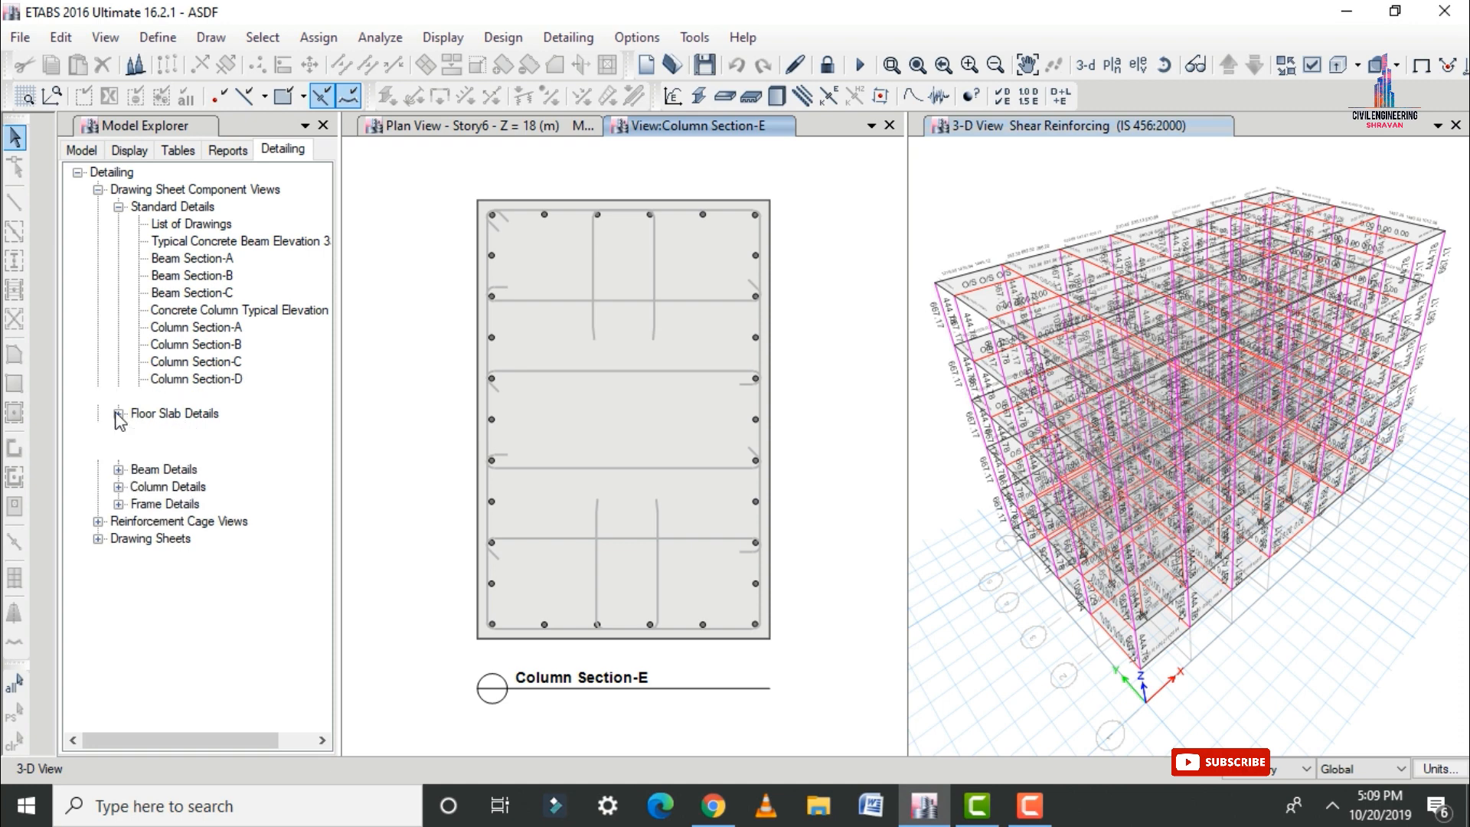
click(139, 430)
double_click(205, 447)
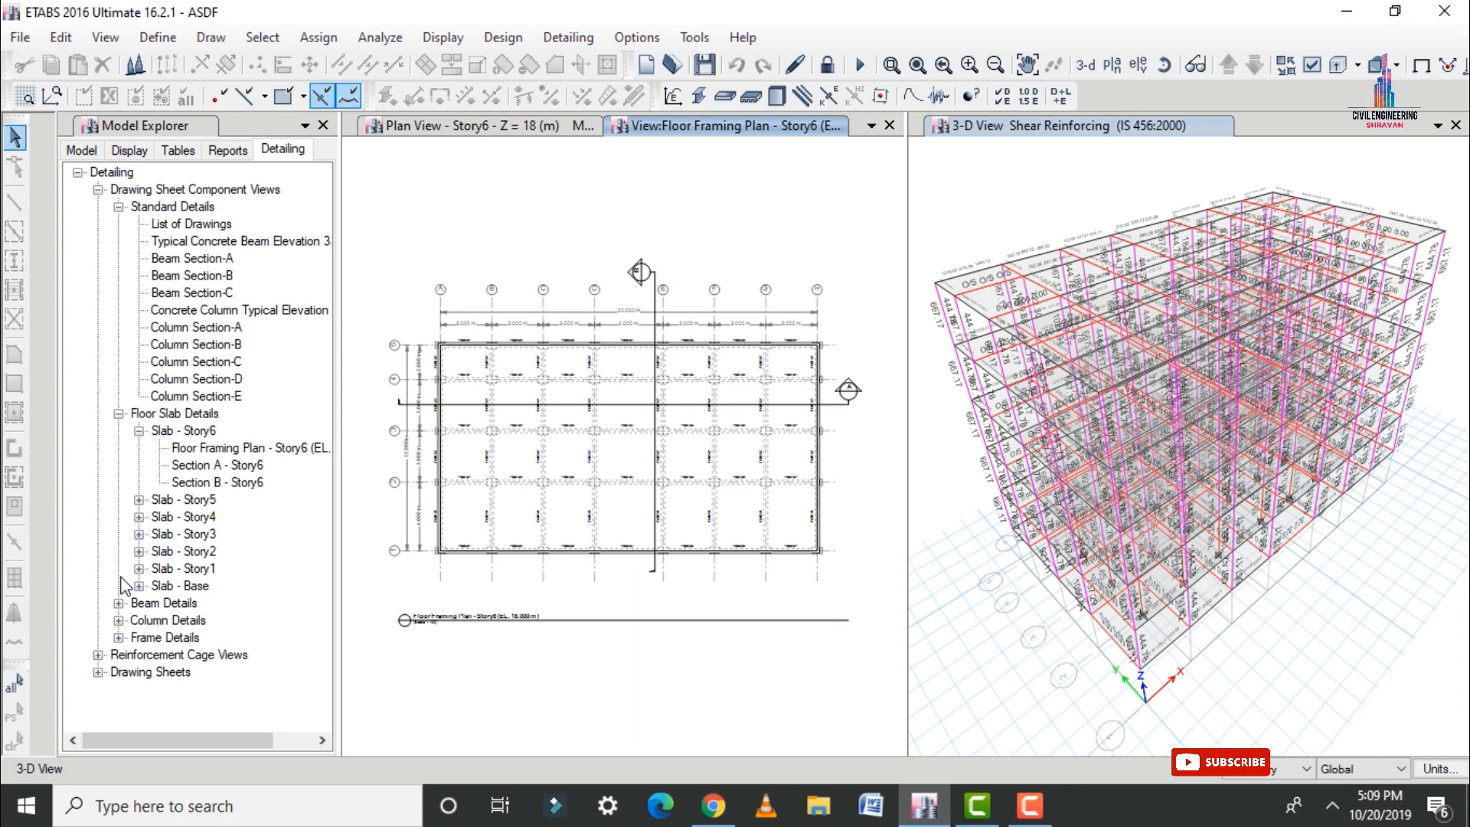
click(138, 431)
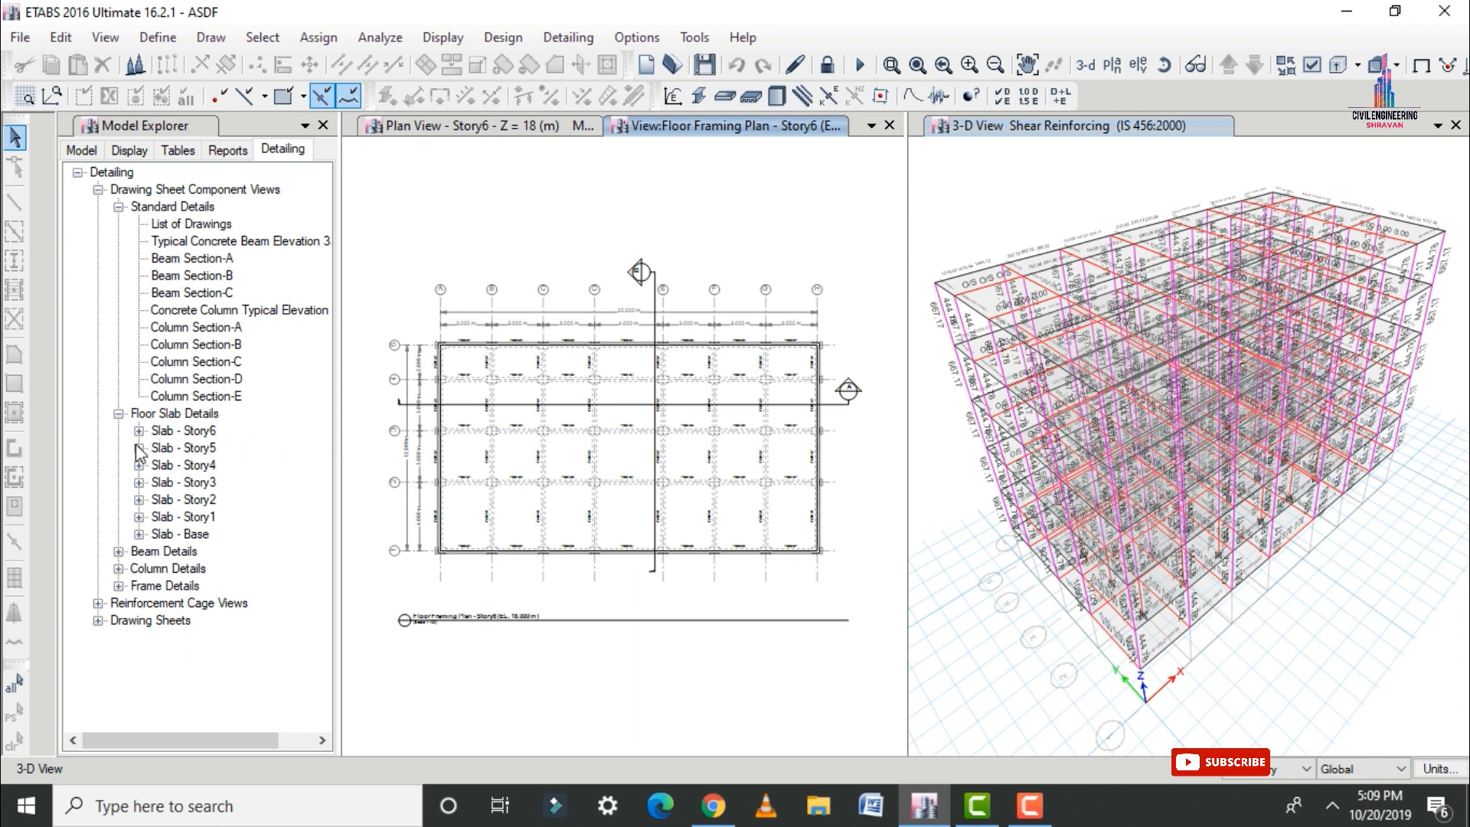
- Open the first Concrete Beam Rebar Table from the concrete beam schedules and examine its longitudinal bar and stirrup entries
click(117, 554)
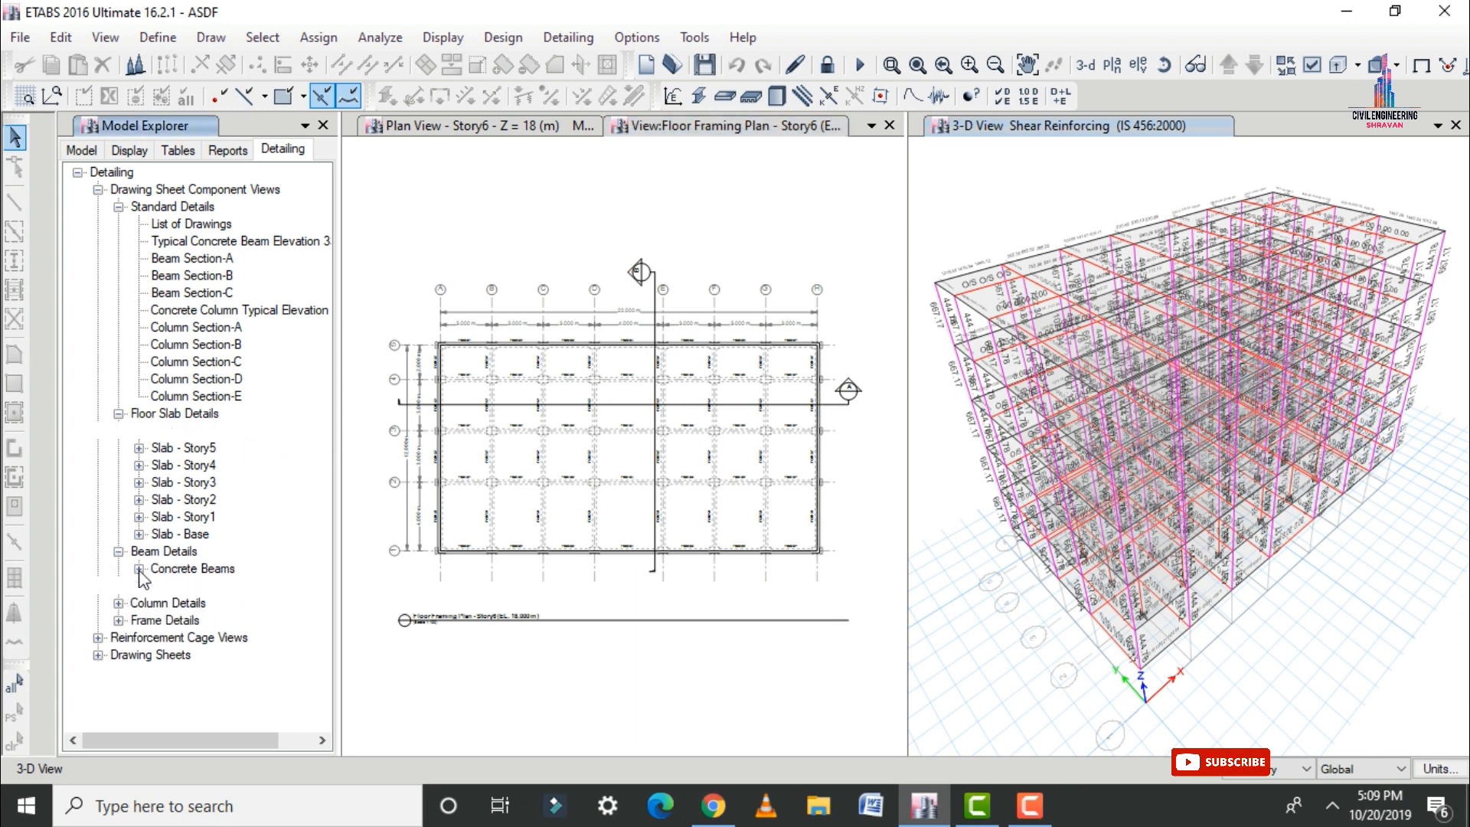
click(138, 568)
click(142, 585)
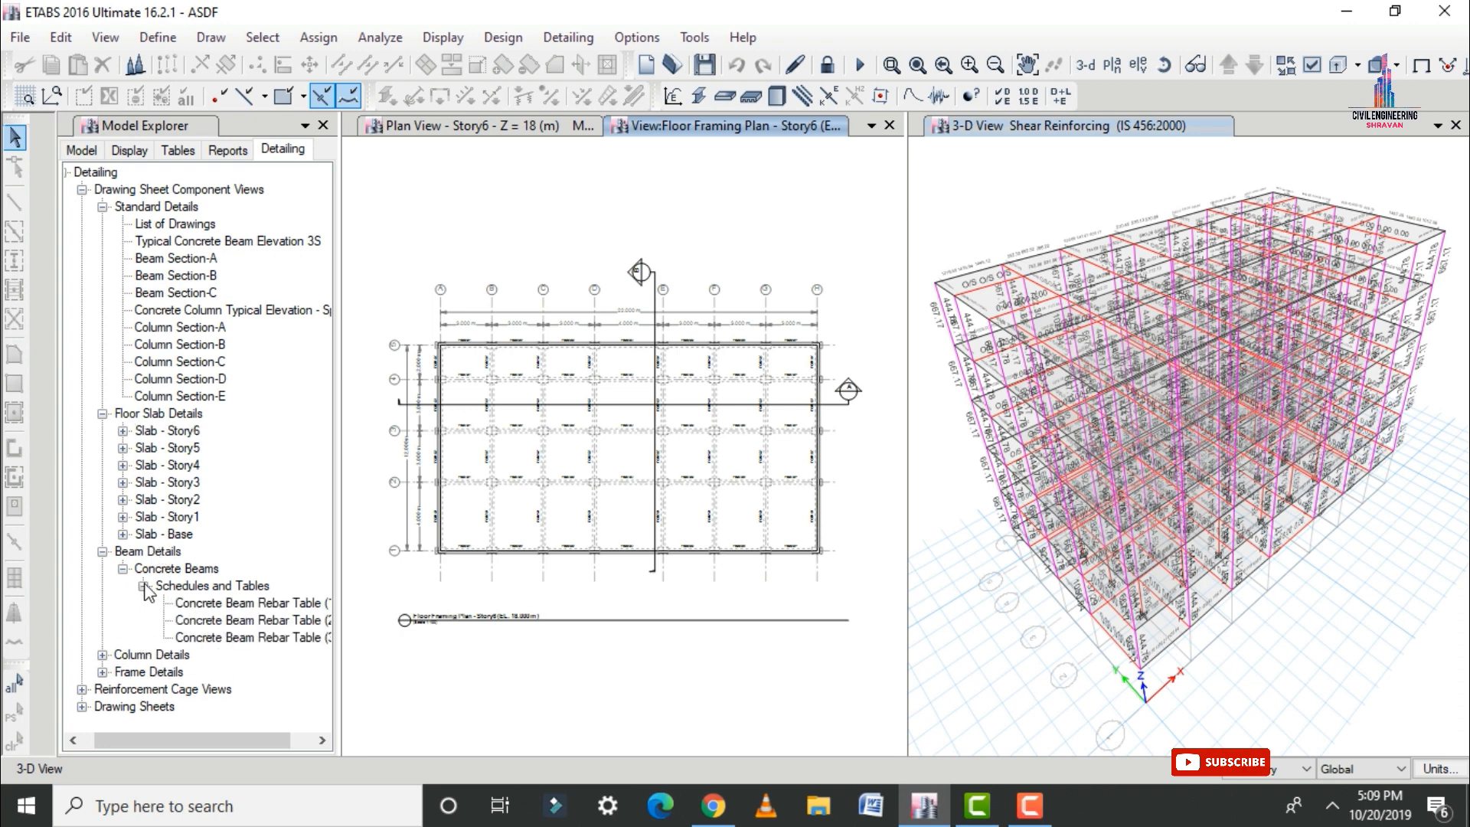
double_click(203, 602)
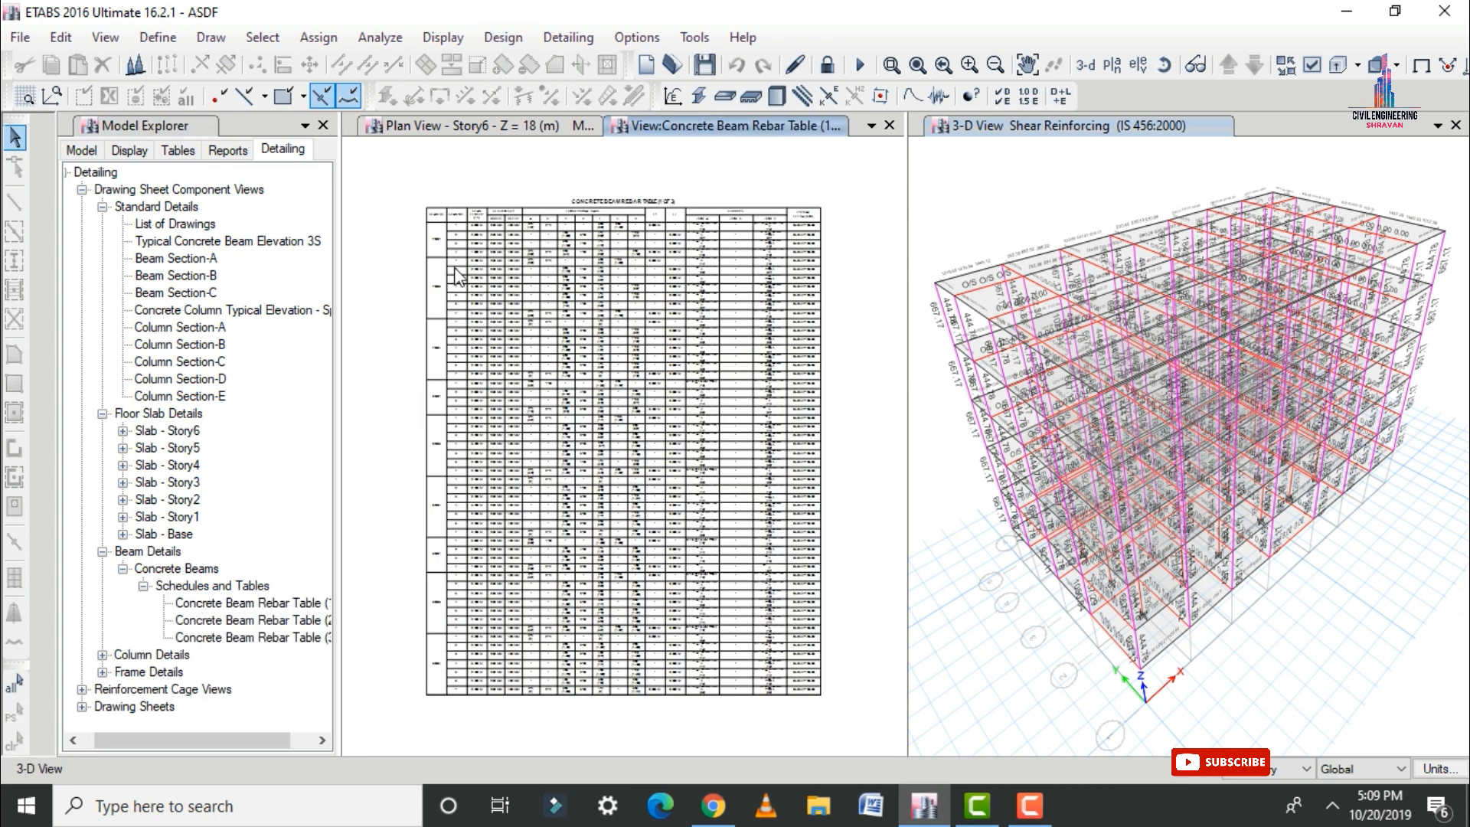
scroll(628, 193, up, 5)
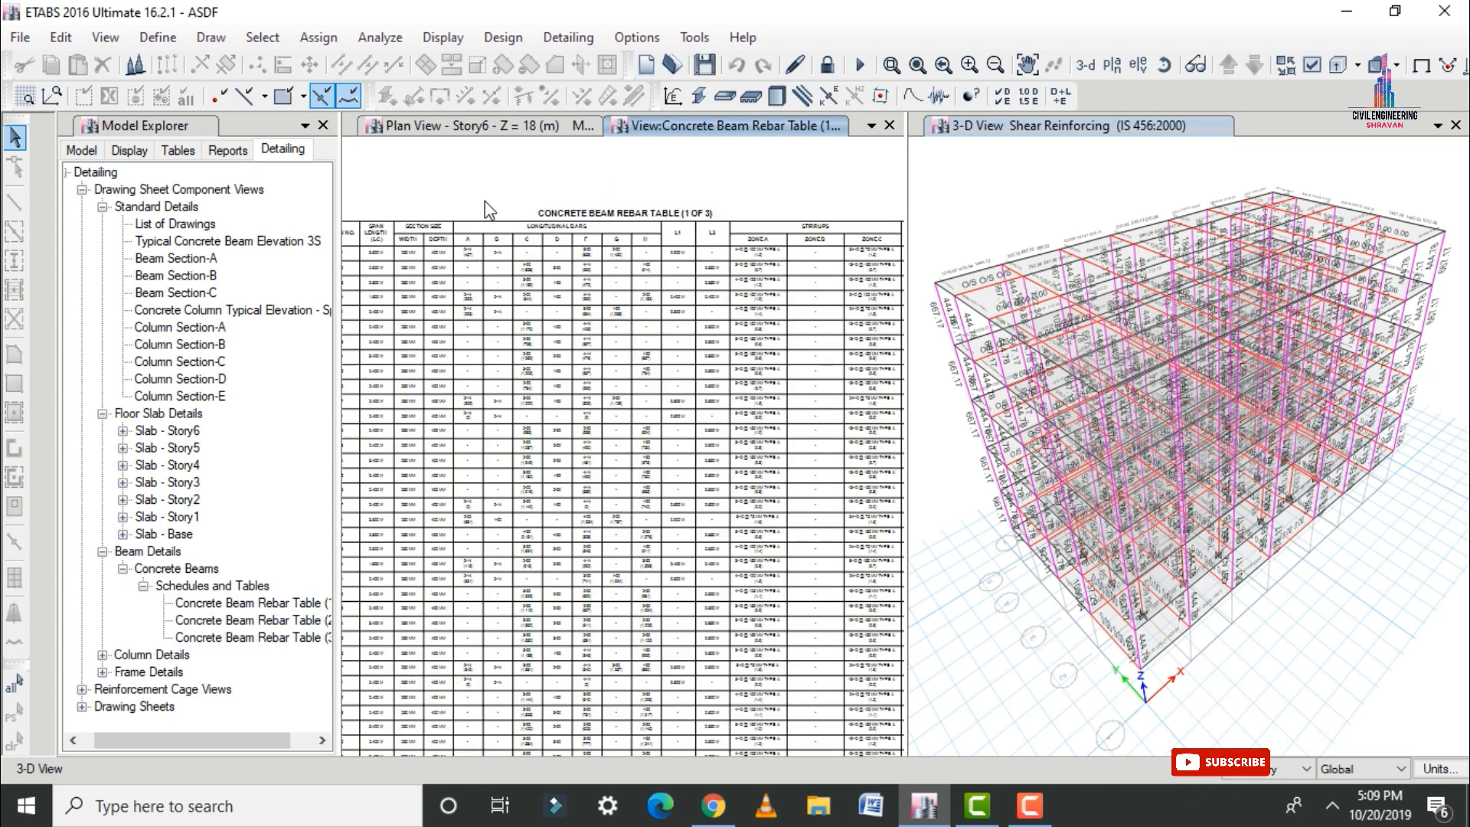
scroll(491, 211, up, 3)
scroll(586, 228, up, 3)
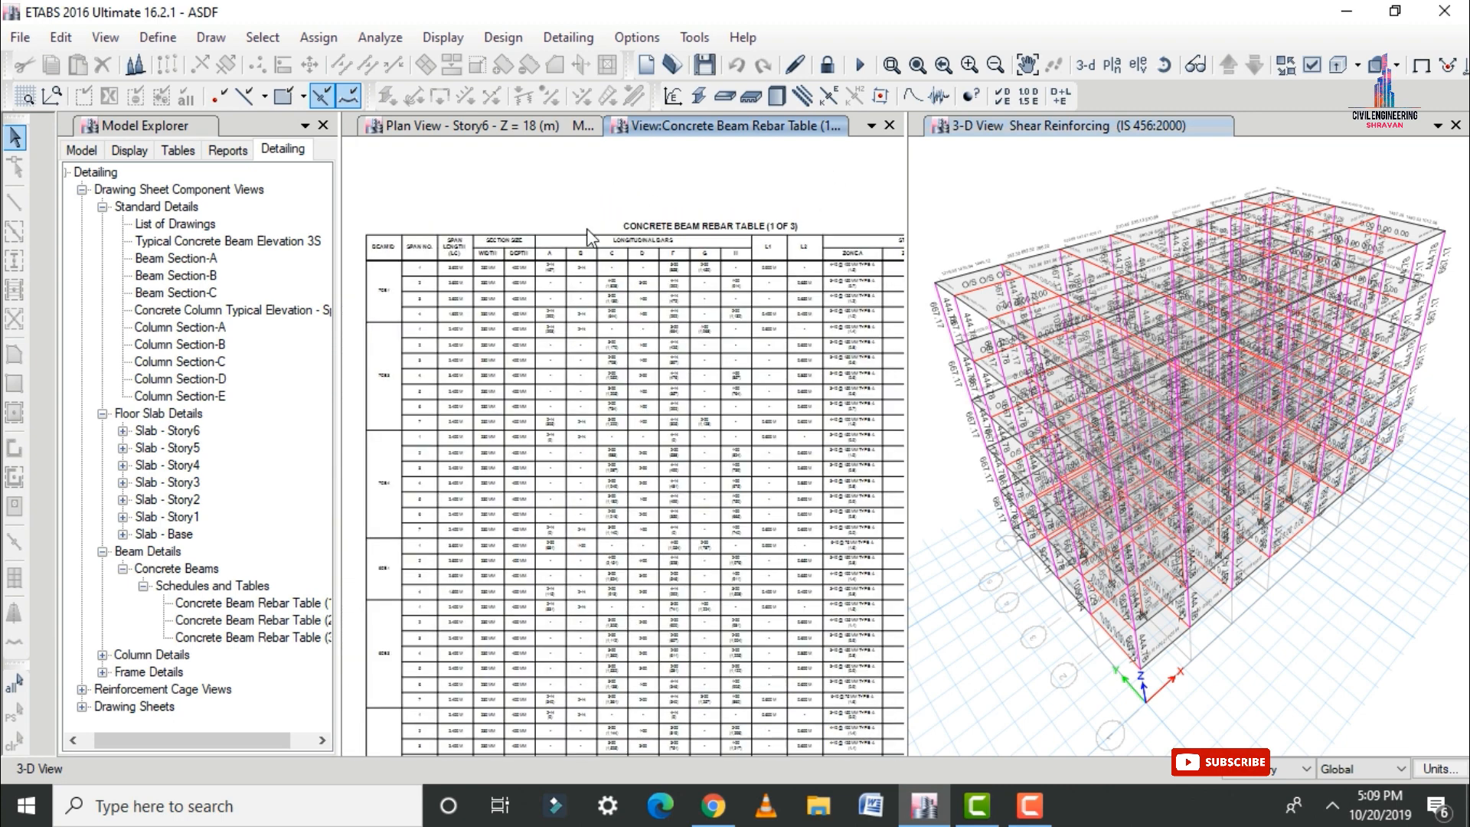
- Examine the span lengths, section sizes and longitudinal bar columns A to H in the first concrete beam rebar table
scroll(380, 214, up, 5)
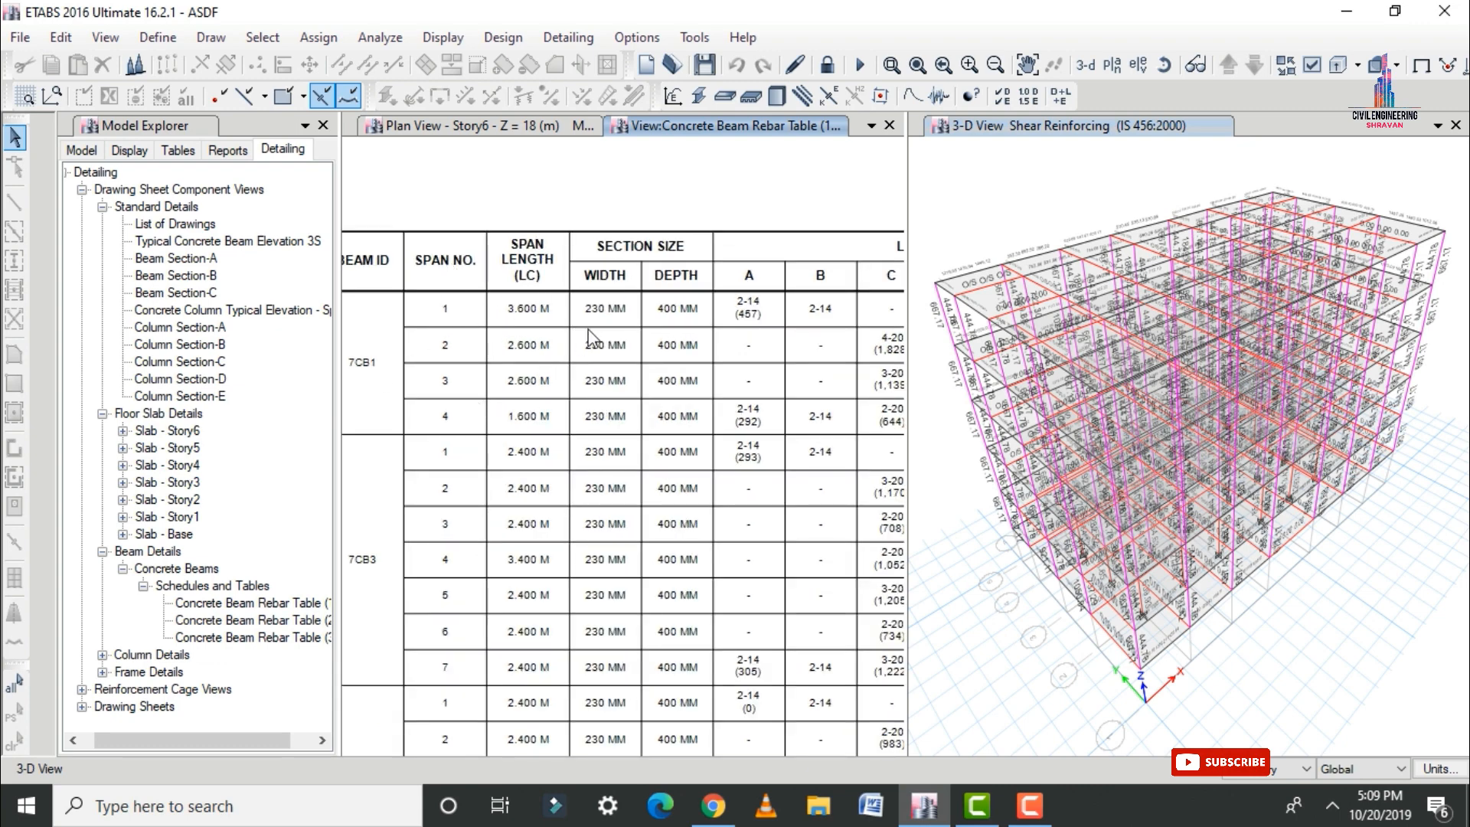
scroll(551, 333, down, 4)
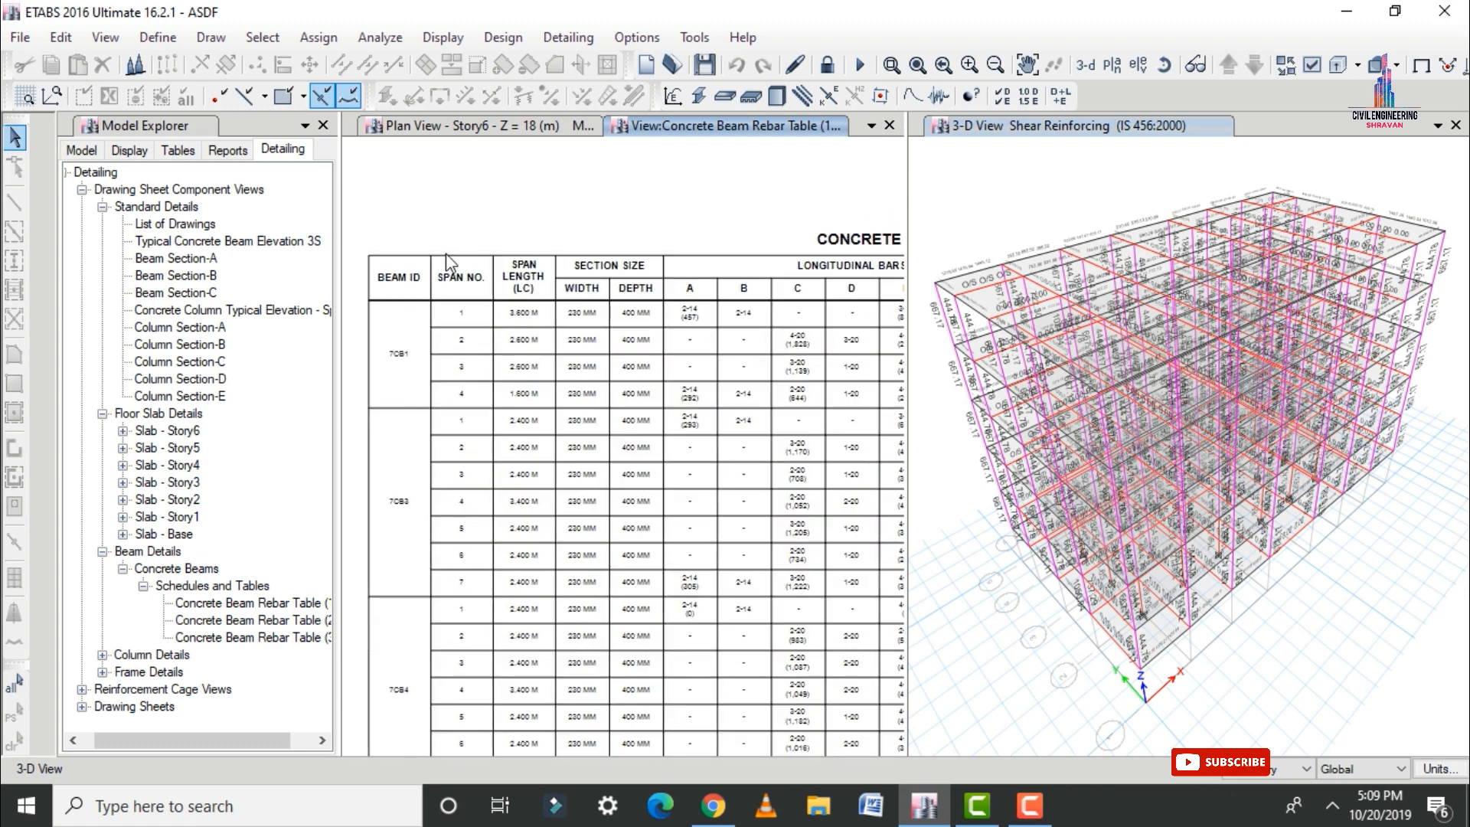
scroll(714, 273, up, 3)
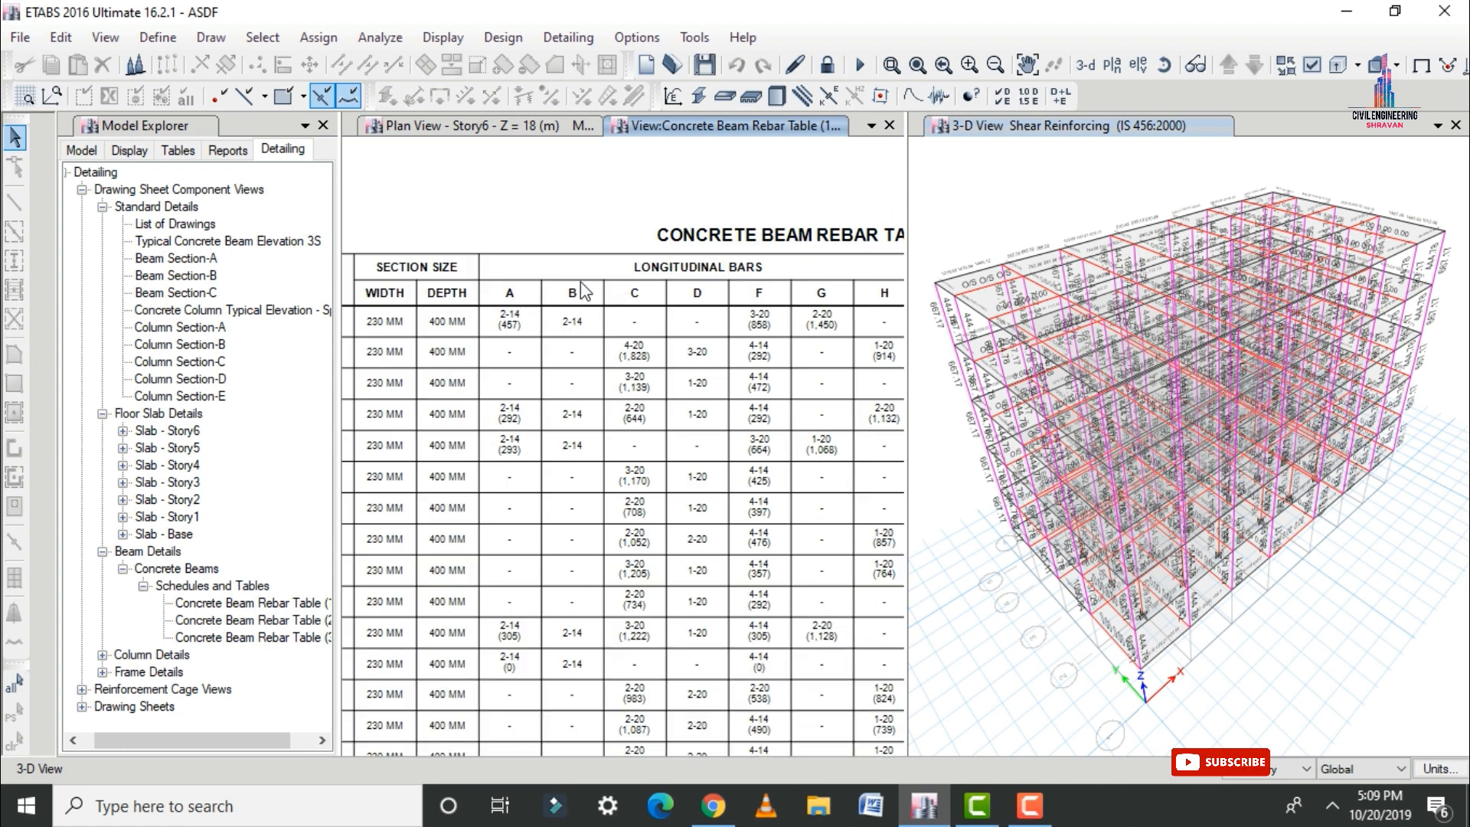
scroll(574, 371, down, 3)
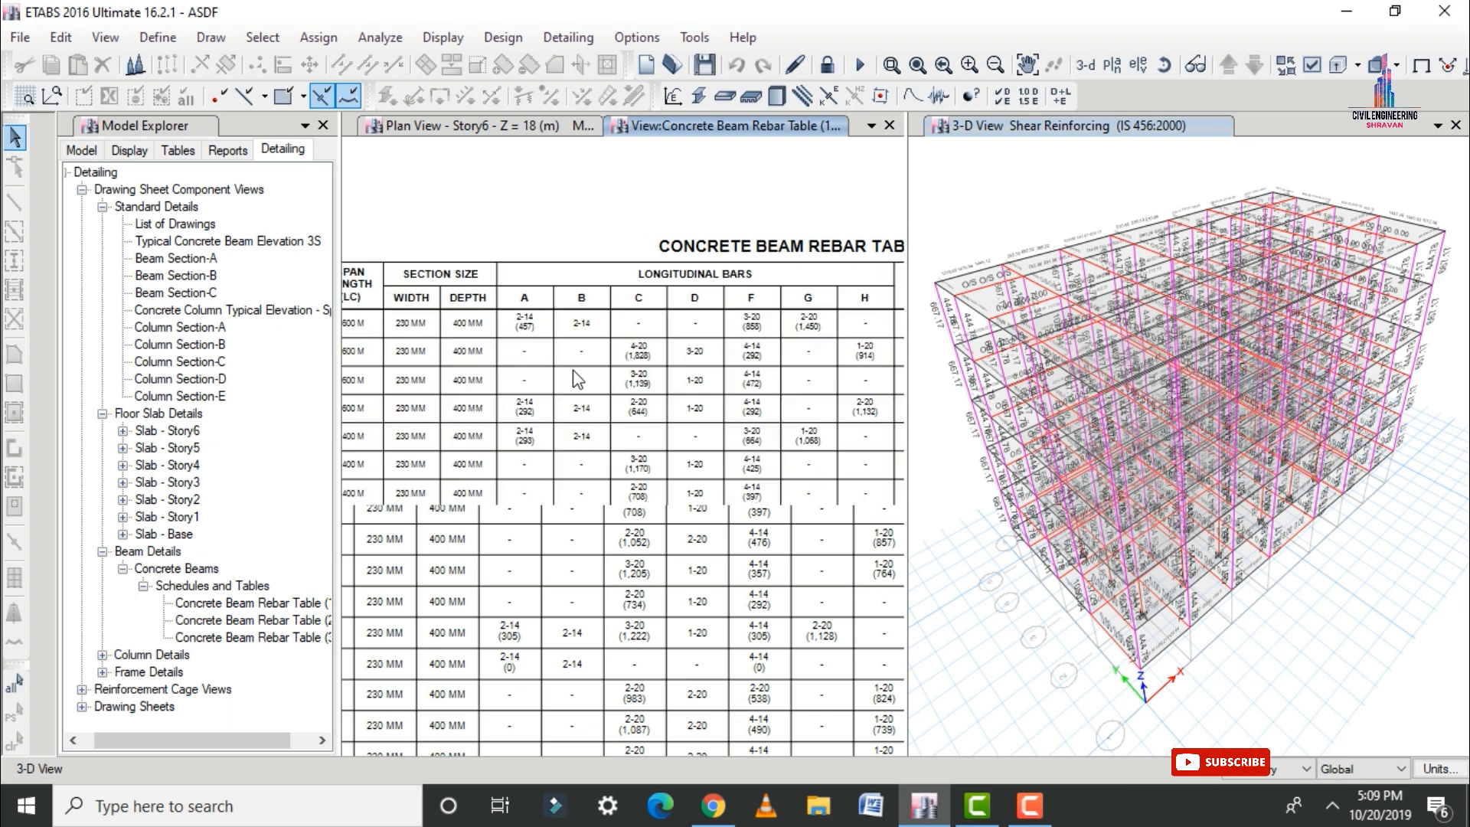
scroll(595, 354, down, 4)
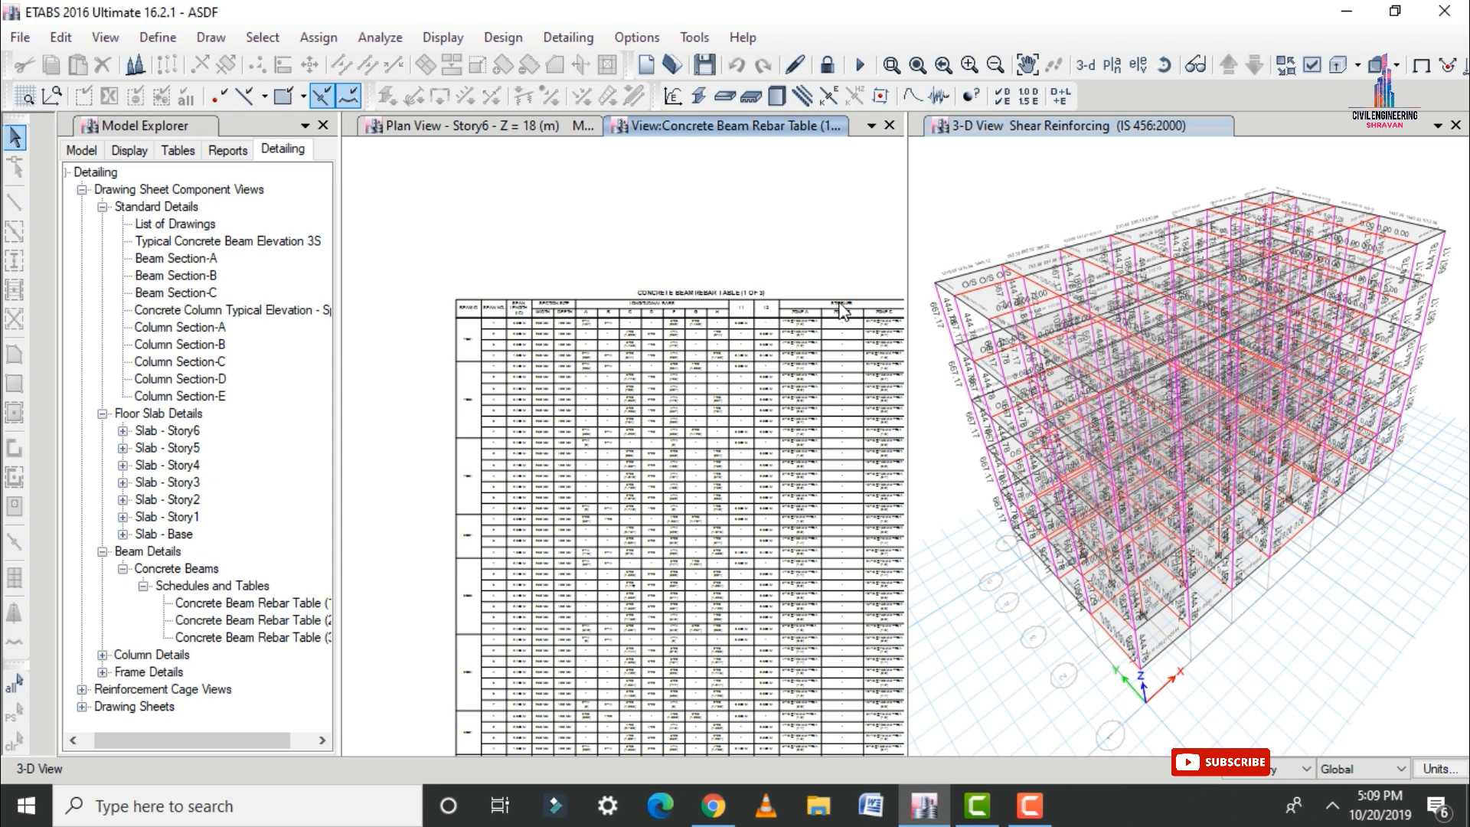
- Examine the L1 and L2 lengths and the stirrup entries for Zones A, B and C in the beam rebar table
scroll(880, 302, up, 2)
scroll(899, 316, up, 4)
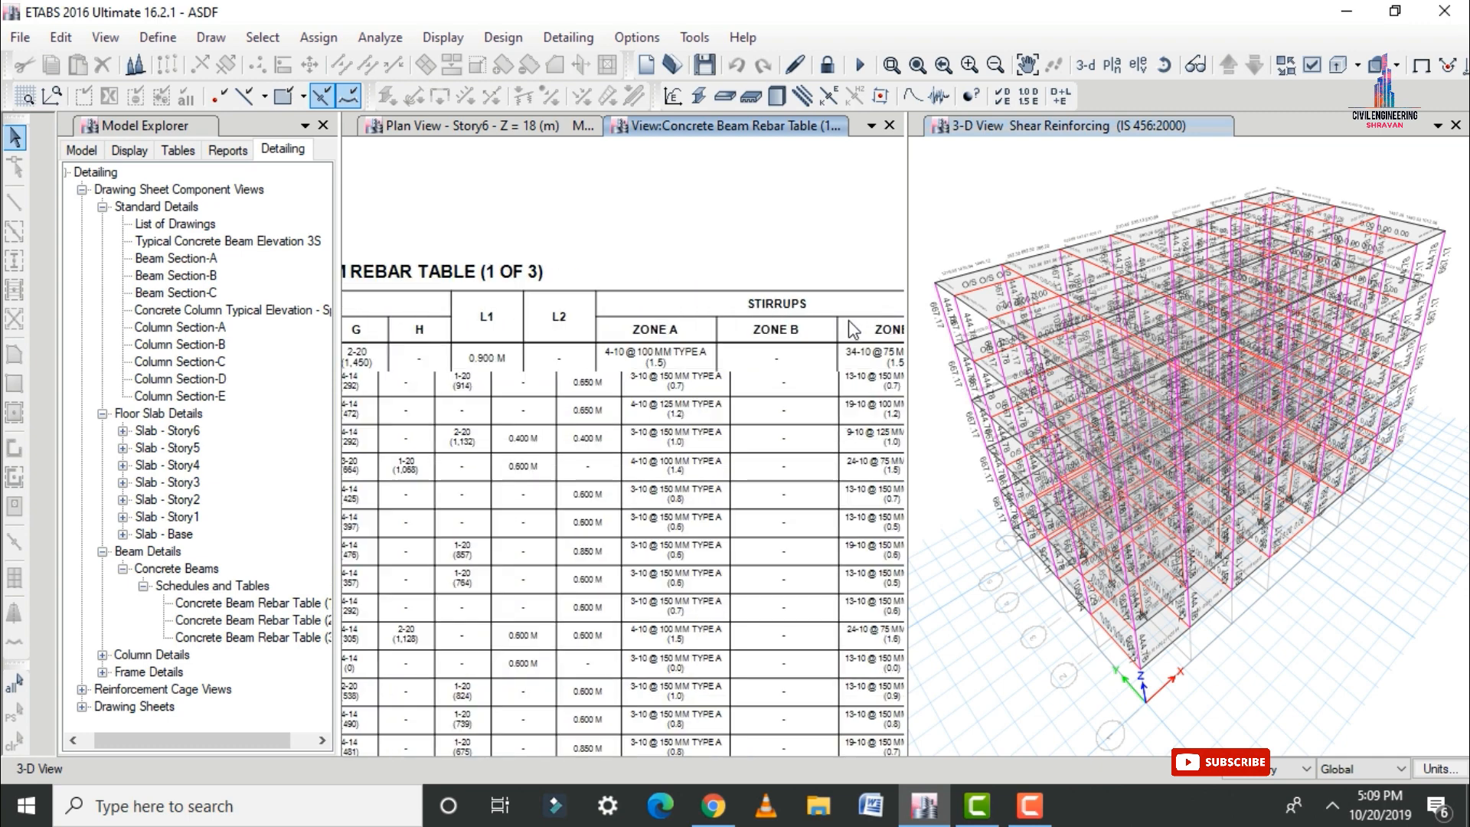
scroll(520, 277, down, 1)
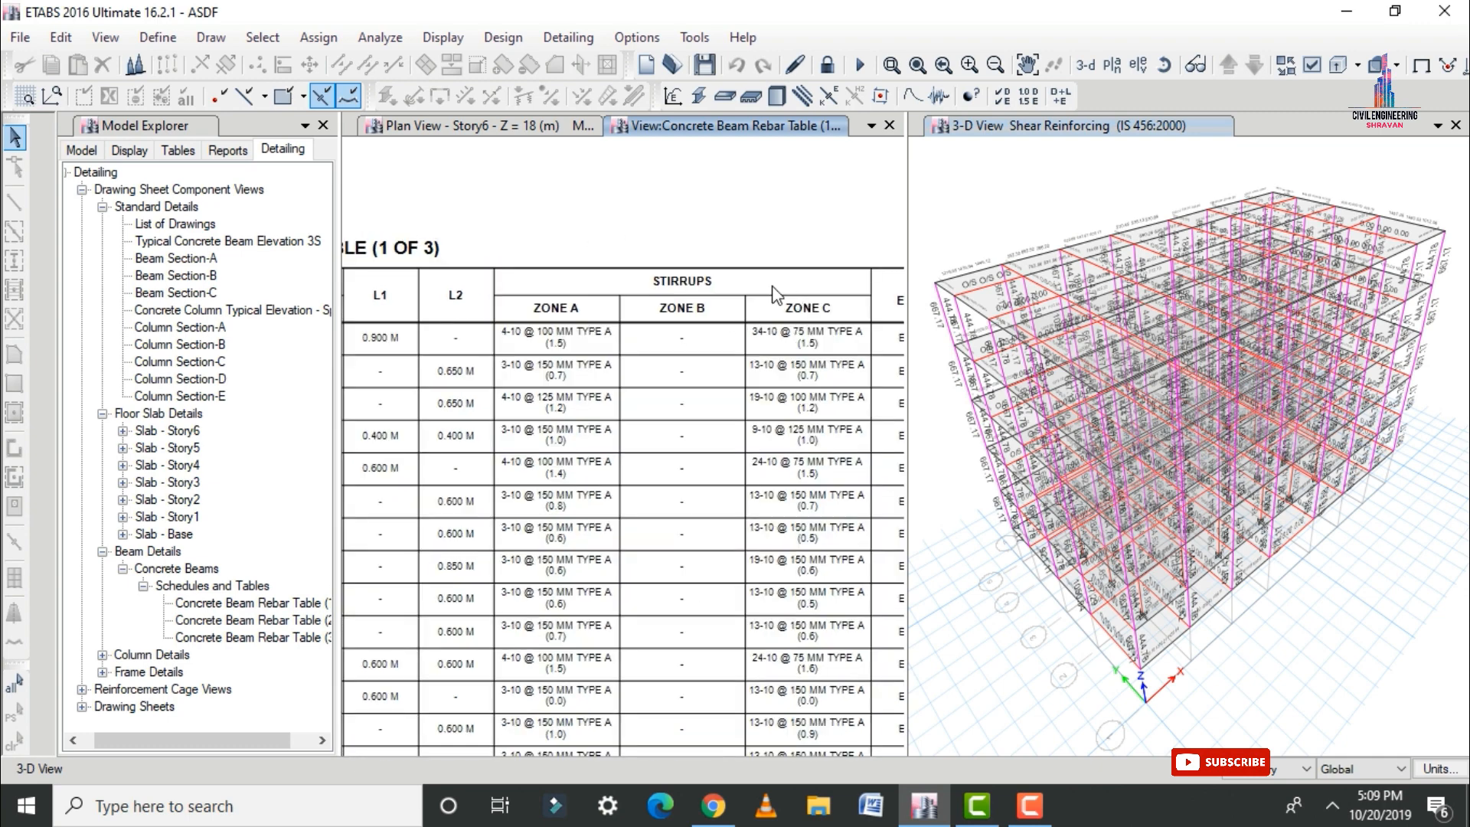
scroll(751, 301, down, 2)
scroll(600, 329, up, 1)
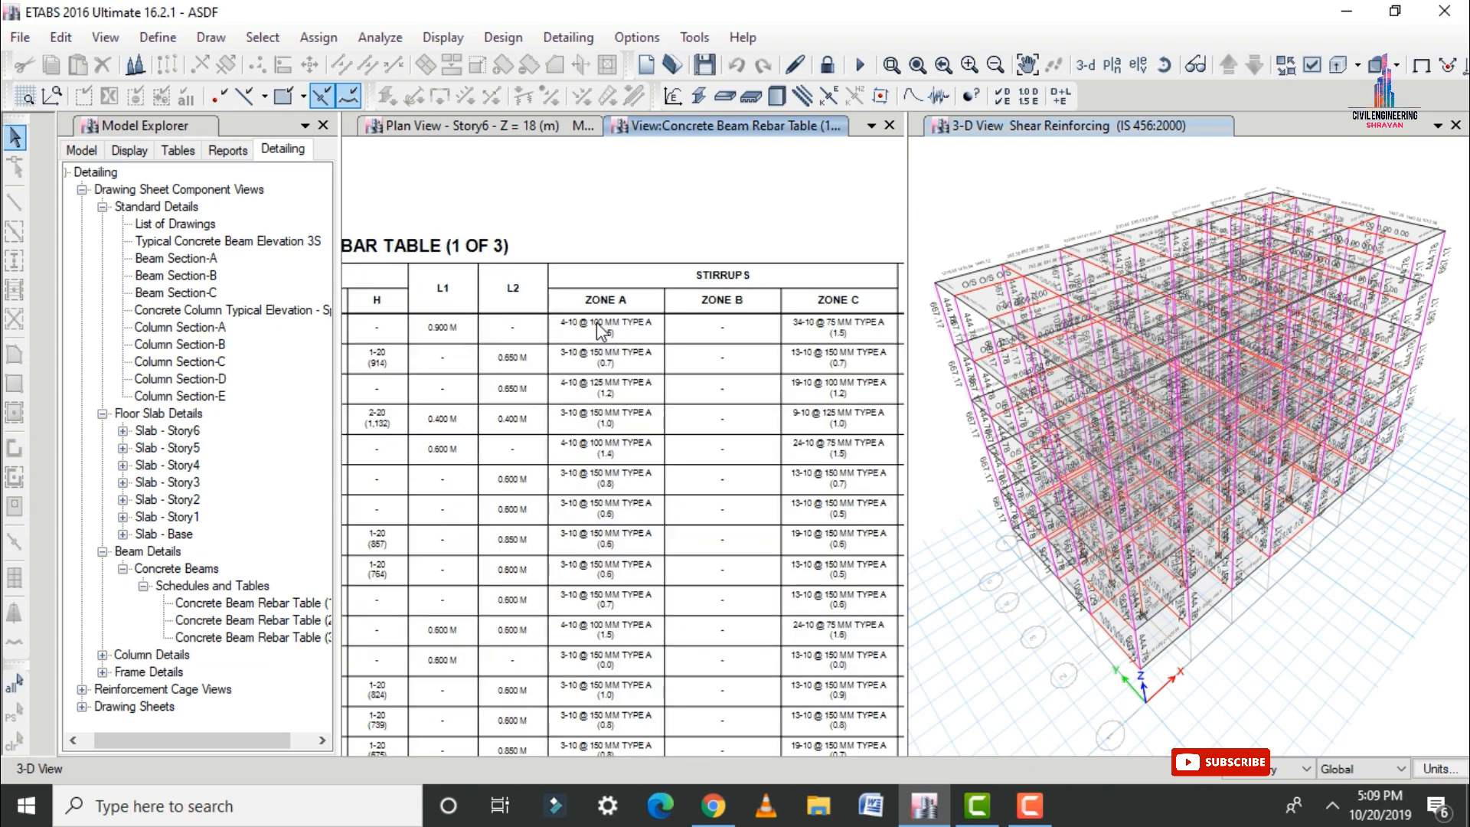
scroll(868, 300, up, 1)
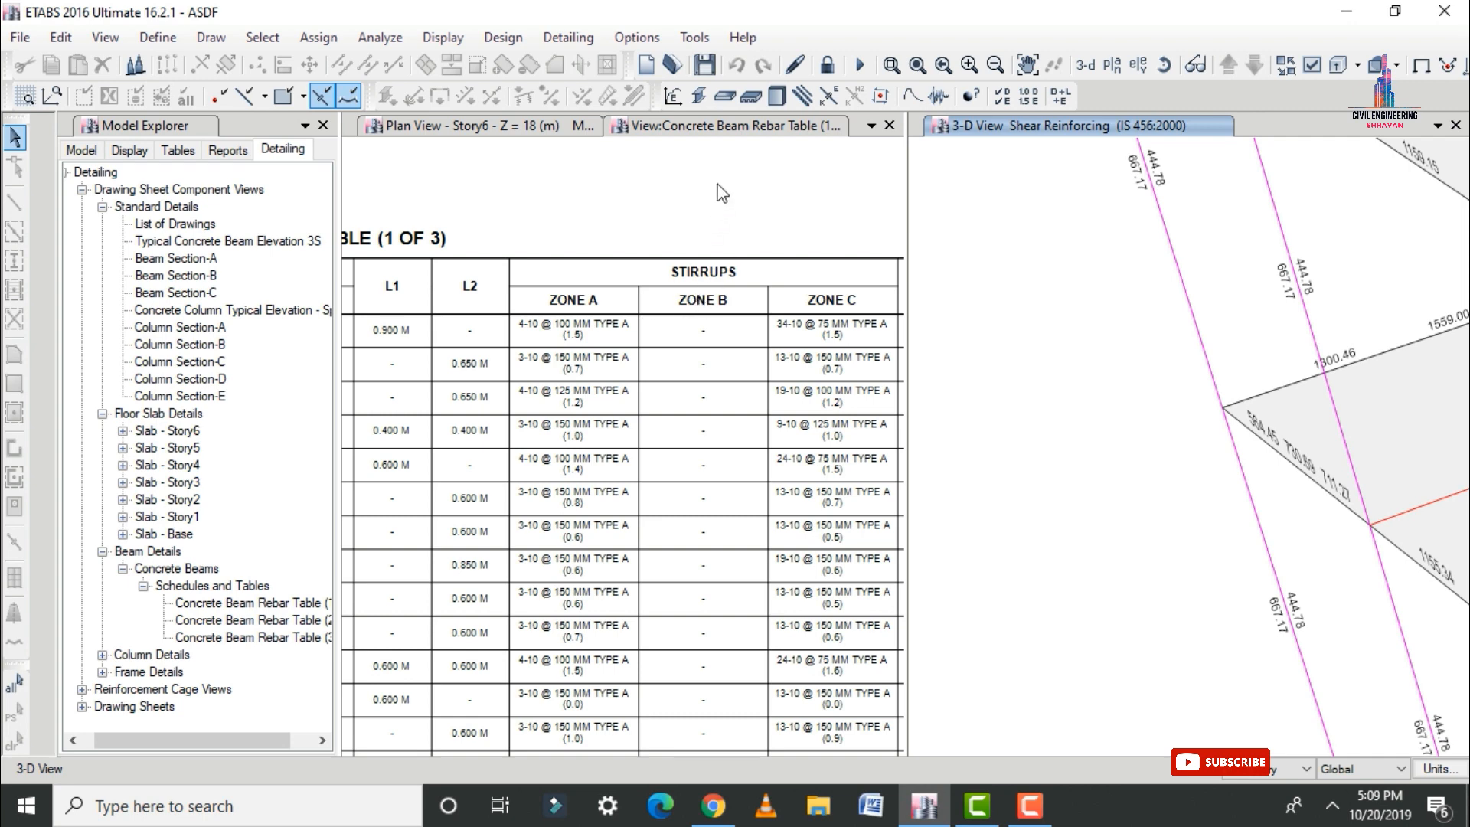
scroll(988, 298, down, 4)
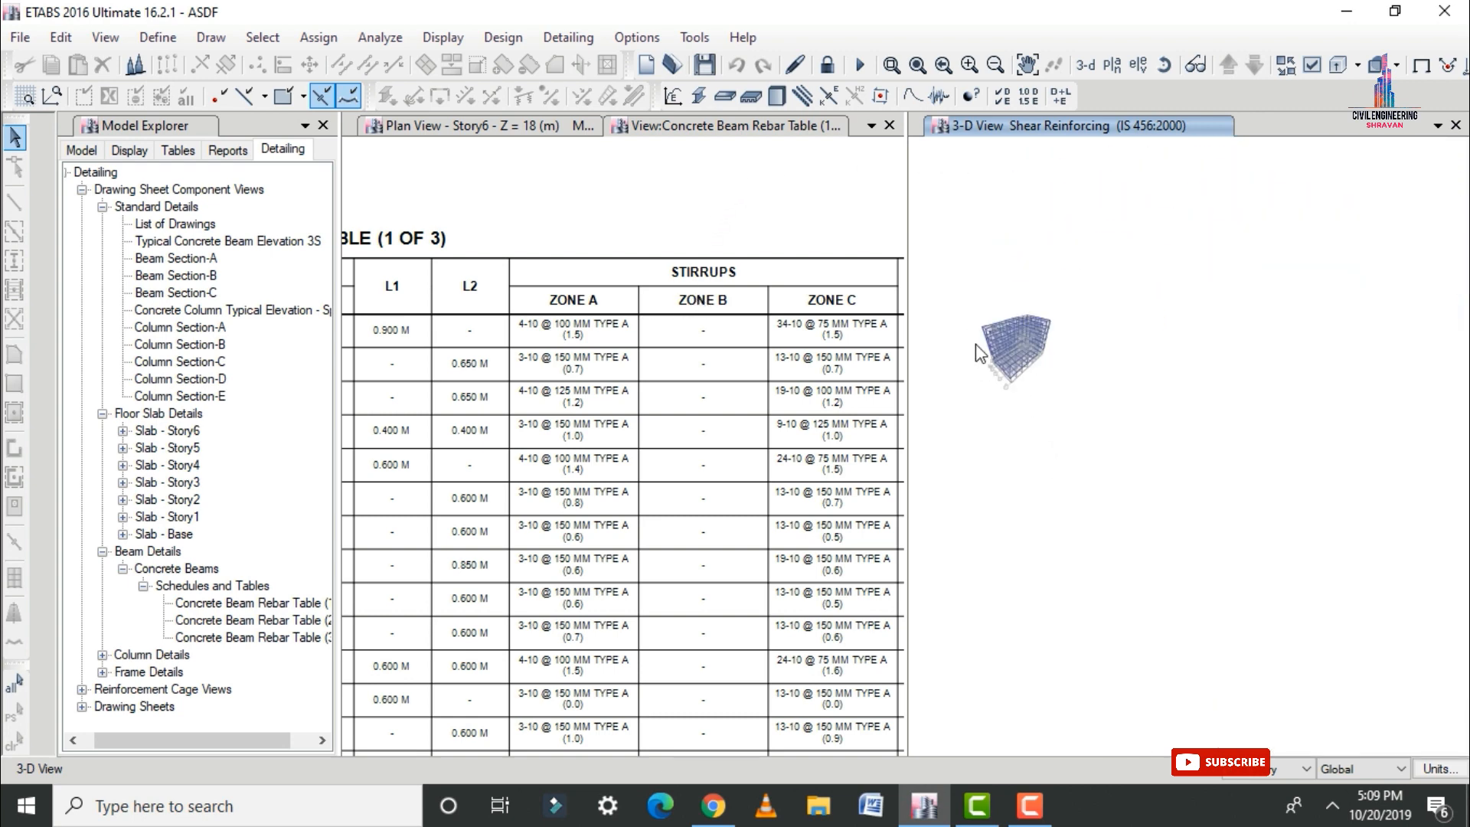
scroll(976, 341, up, 3)
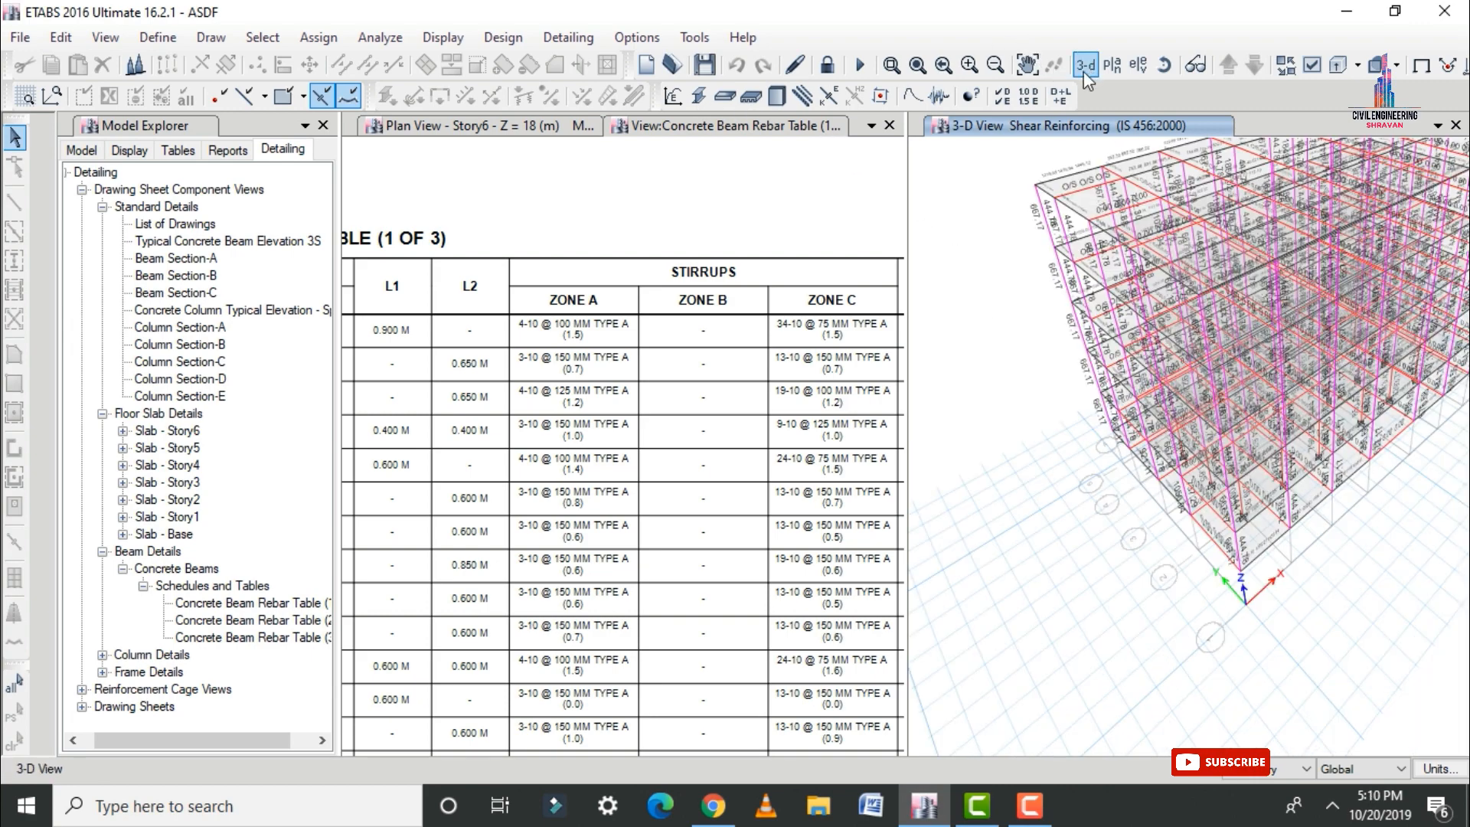
- Open the Story1 concrete column layout from the column framing plans and view its grid and column positions
click(102, 656)
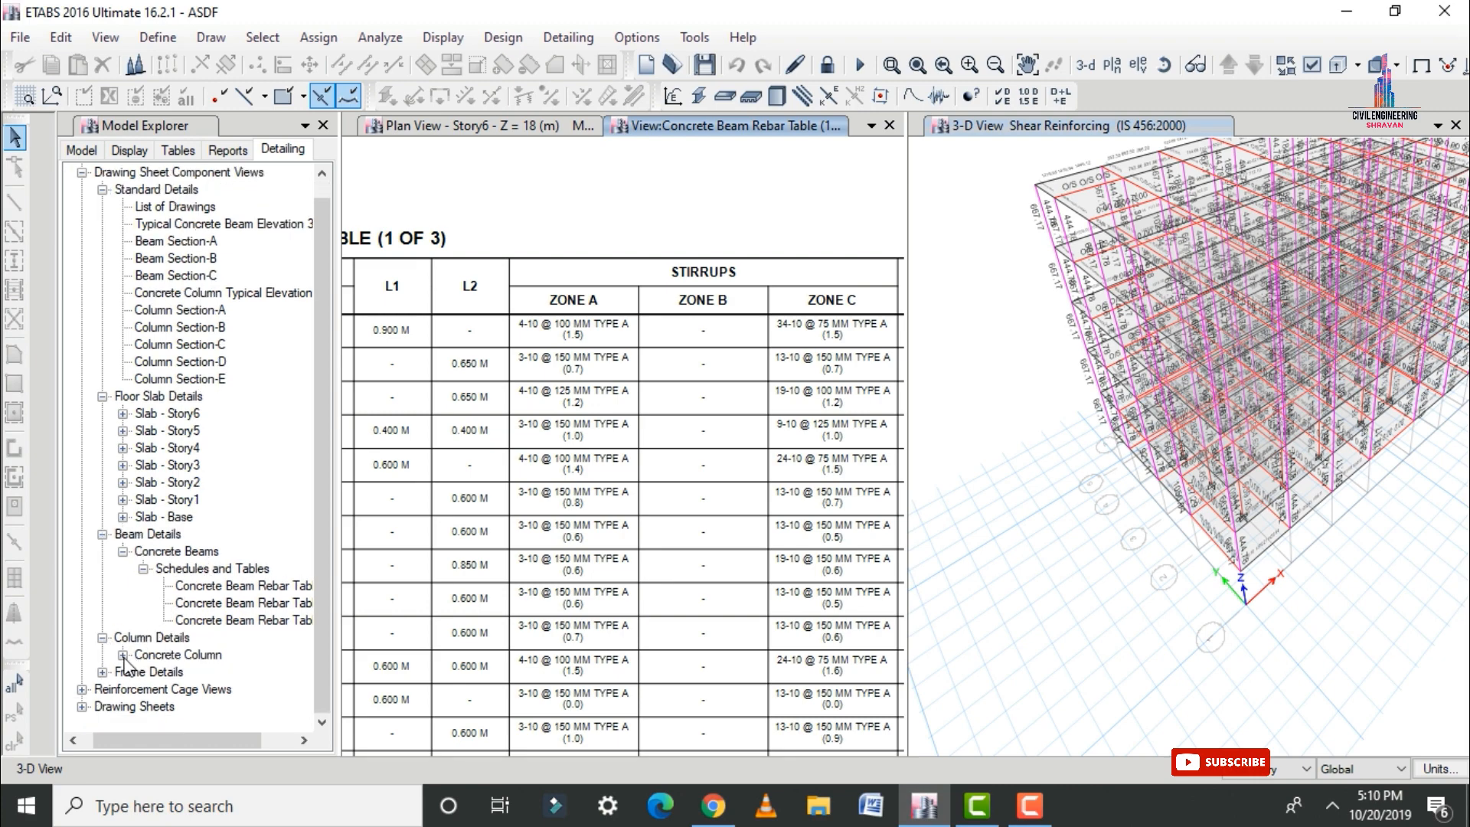
click(122, 656)
click(143, 637)
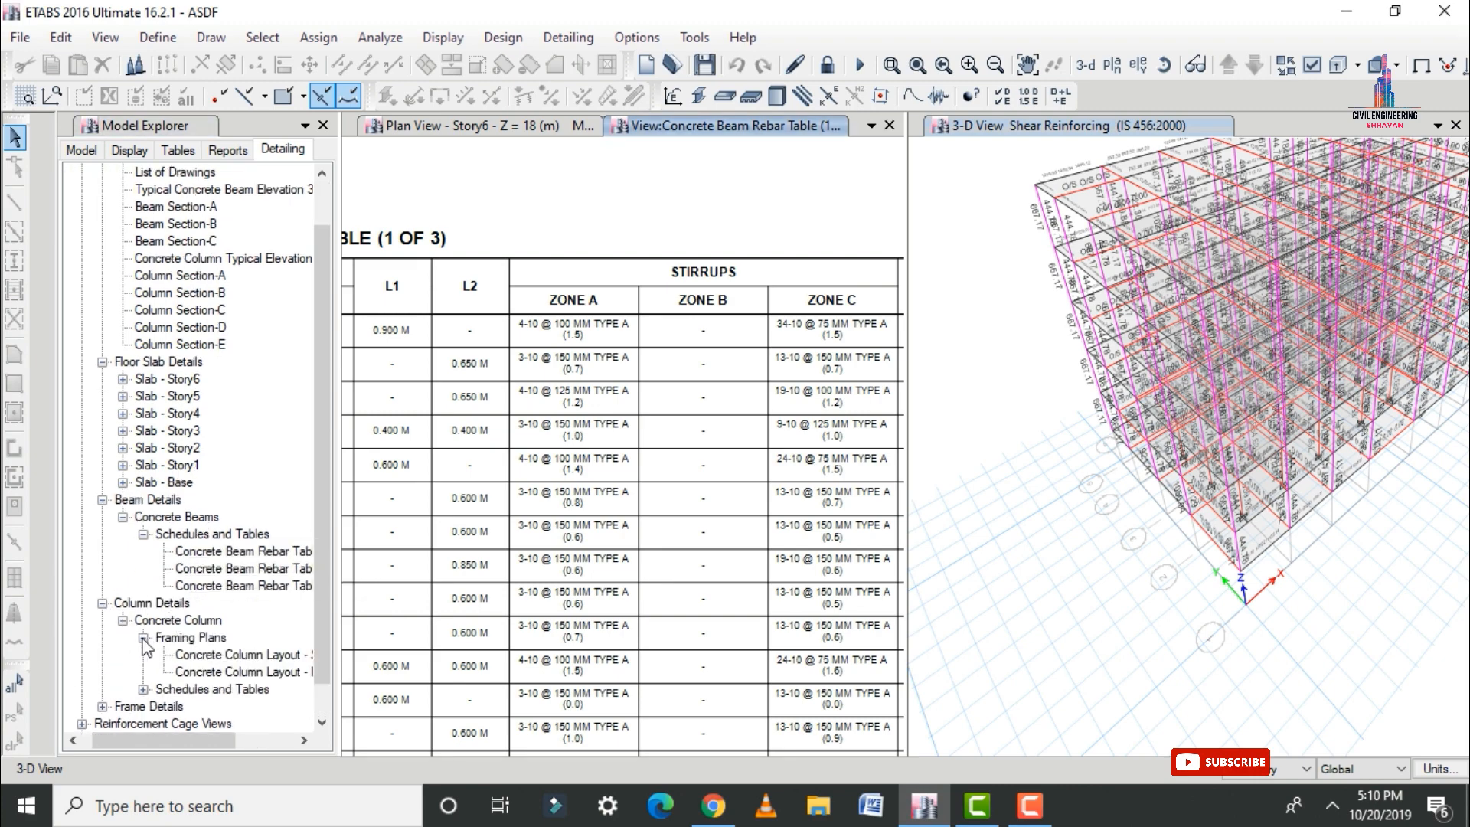
double_click(222, 622)
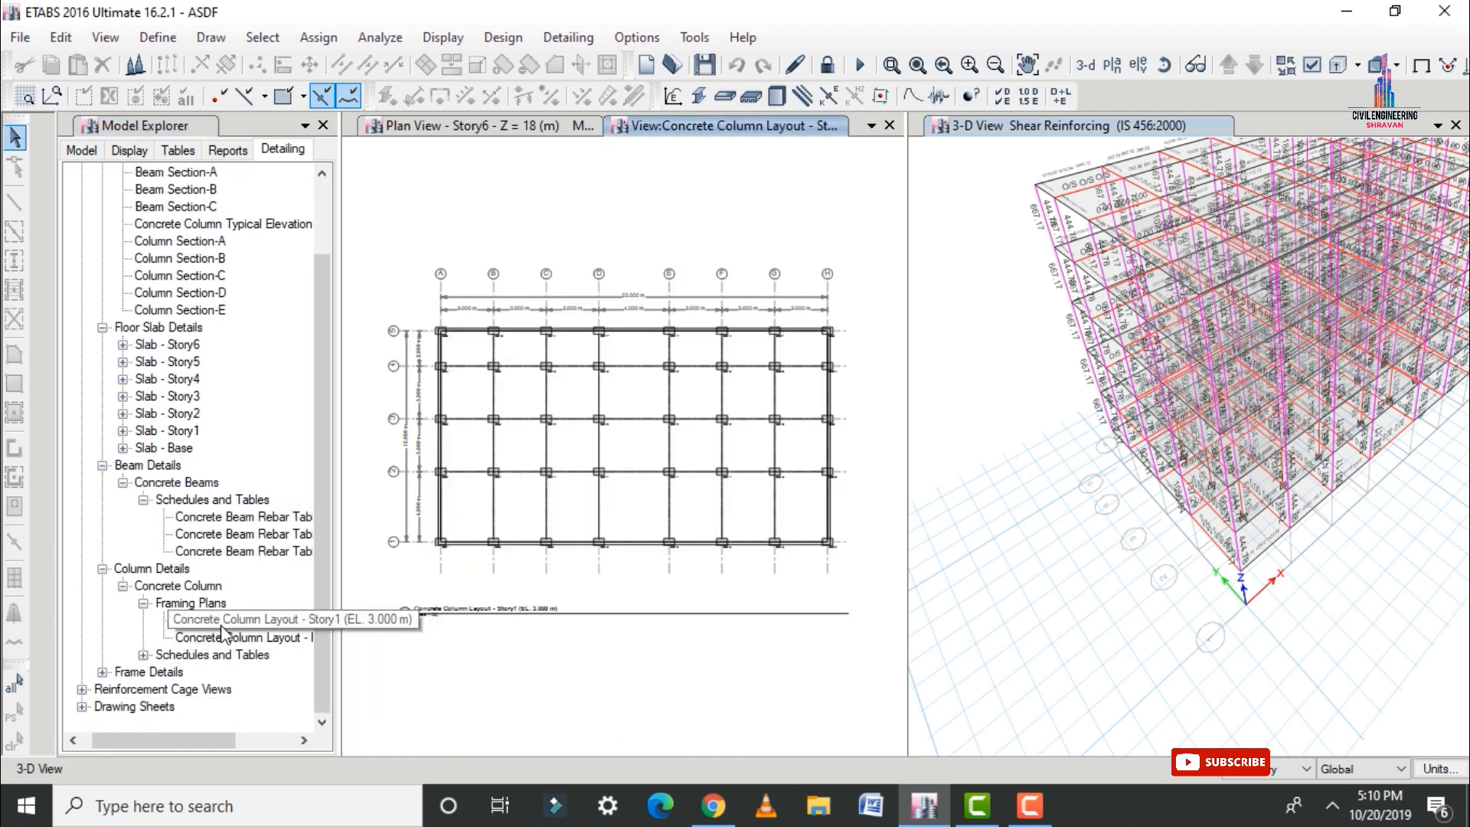
scroll(447, 324, up, 5)
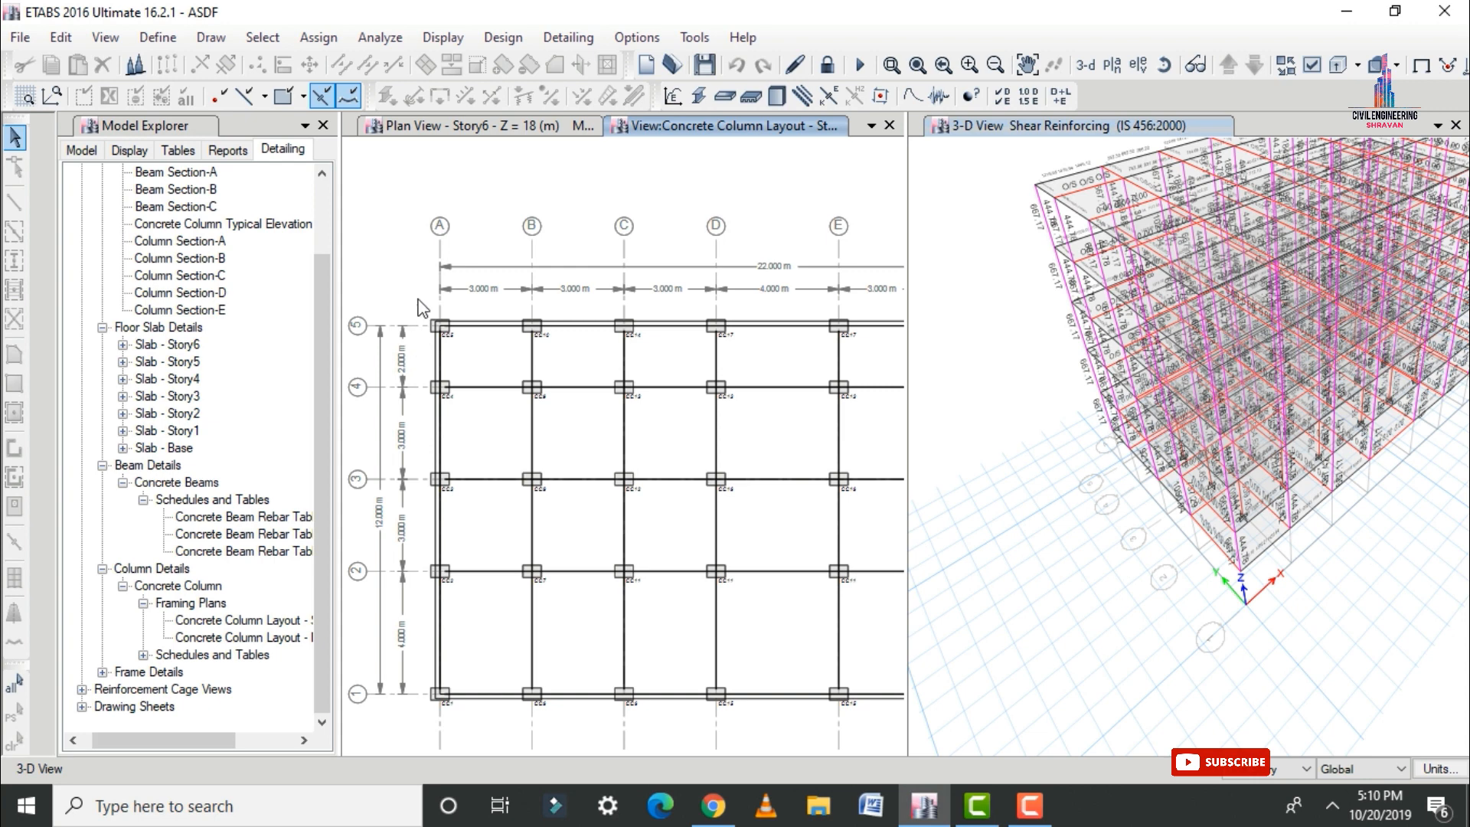
- Open Concrete Column Schedule (1 of 3) from the column schedules and examine the column size and section entries for CC1
click(143, 654)
double_click(208, 671)
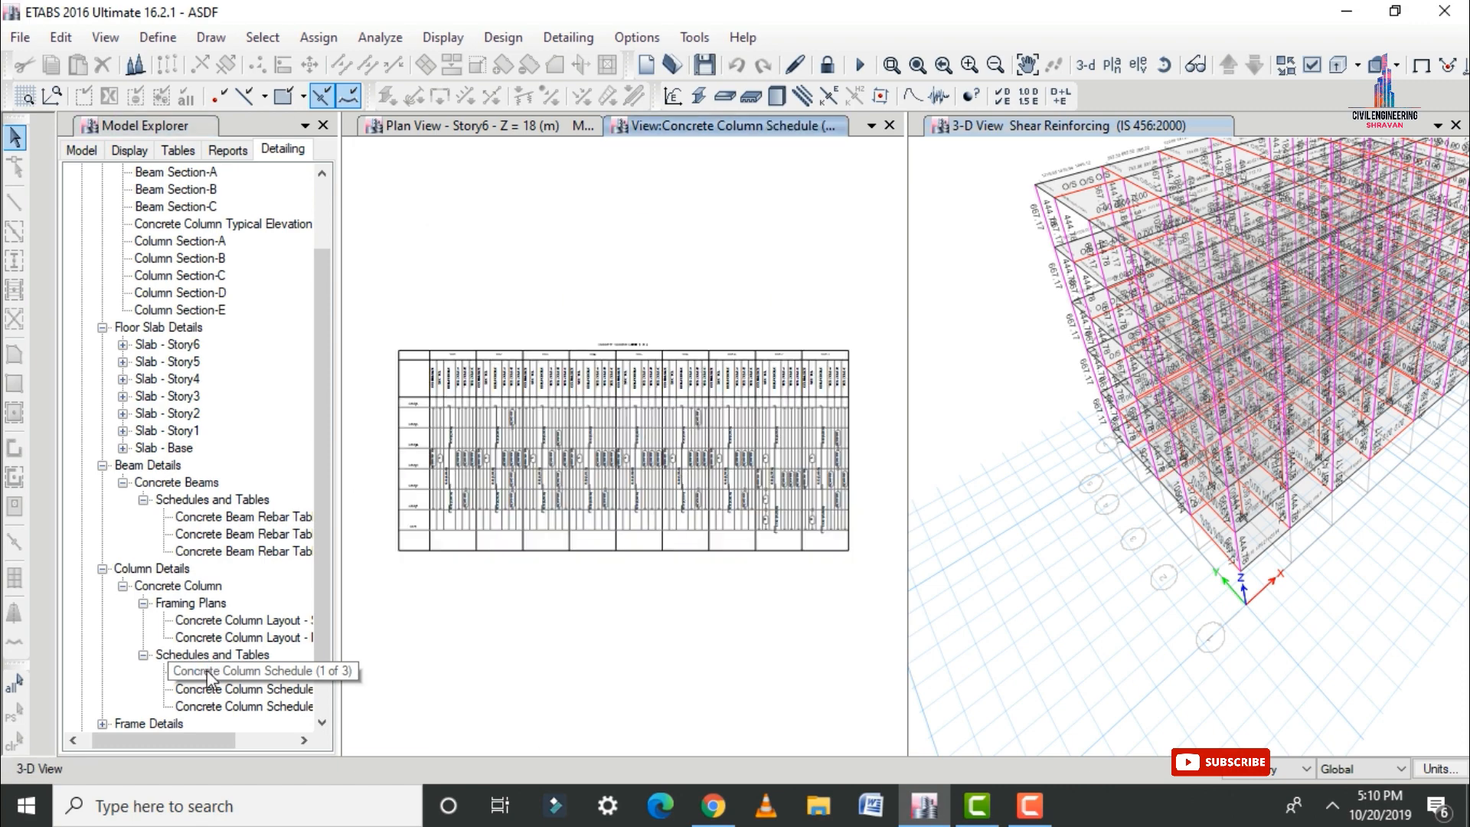
scroll(420, 418, up, 4)
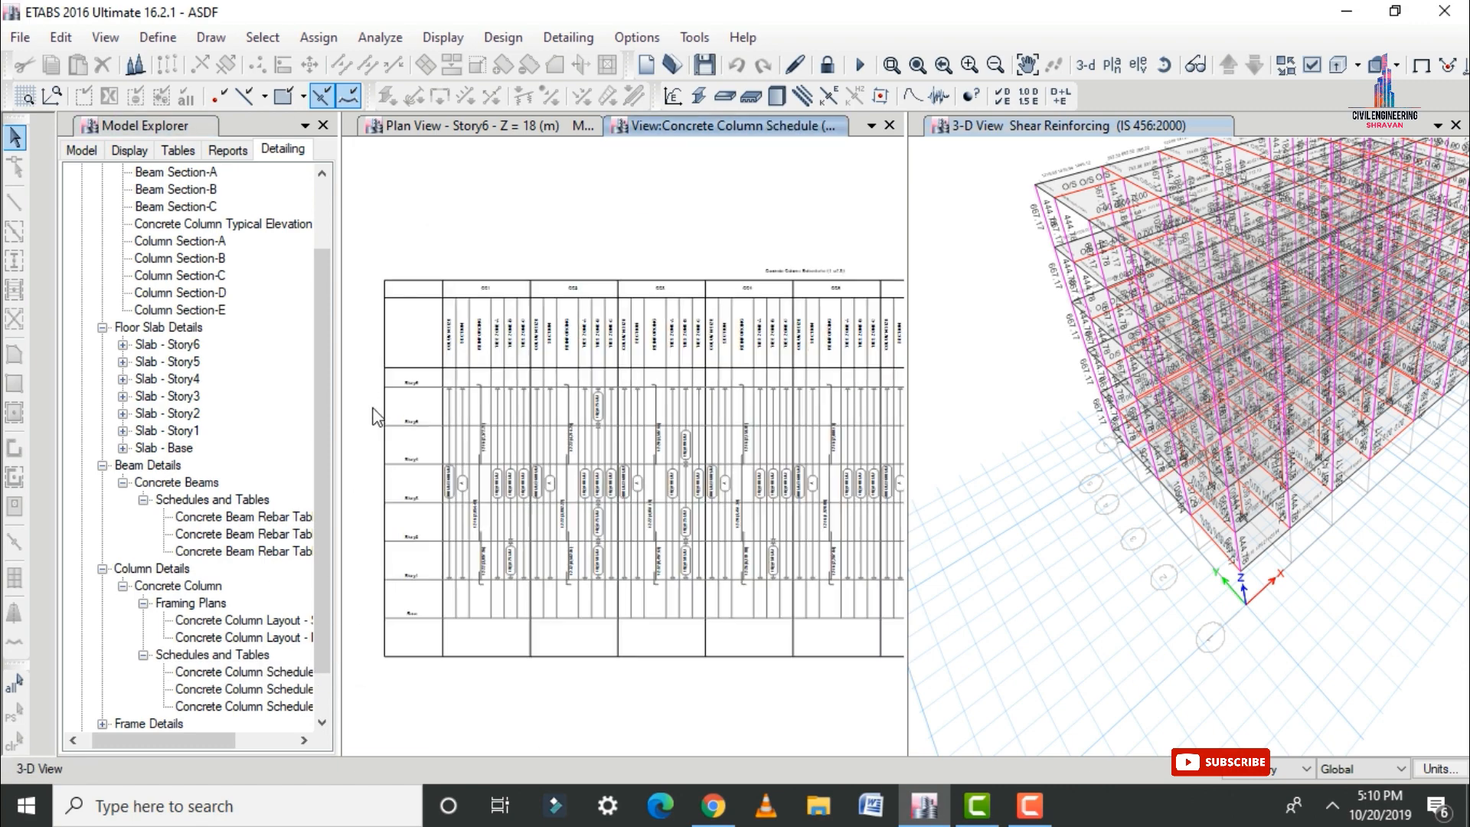
scroll(377, 417, up, 5)
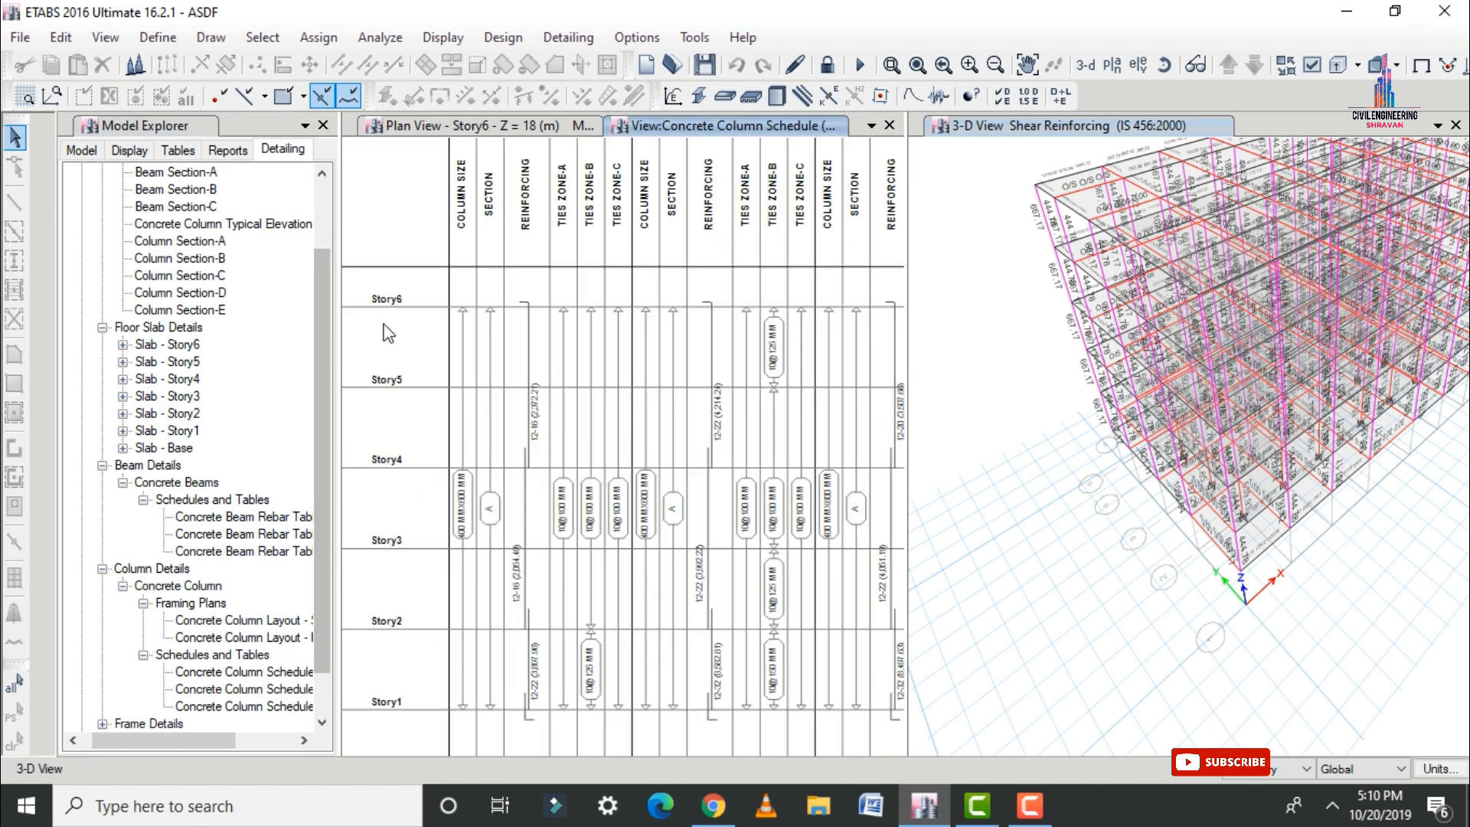
scroll(386, 332, up, 2)
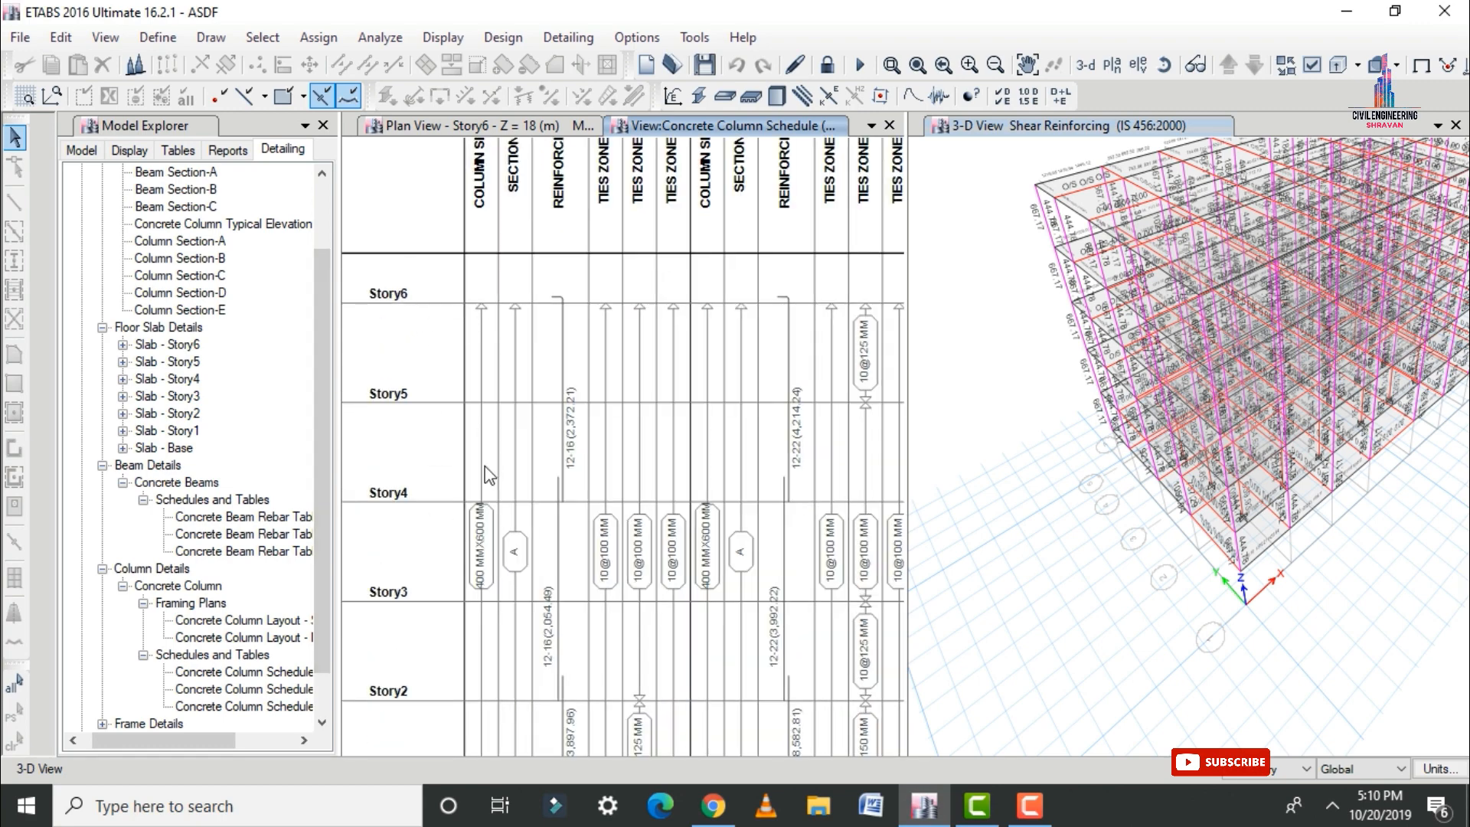
scroll(489, 574, up, 3)
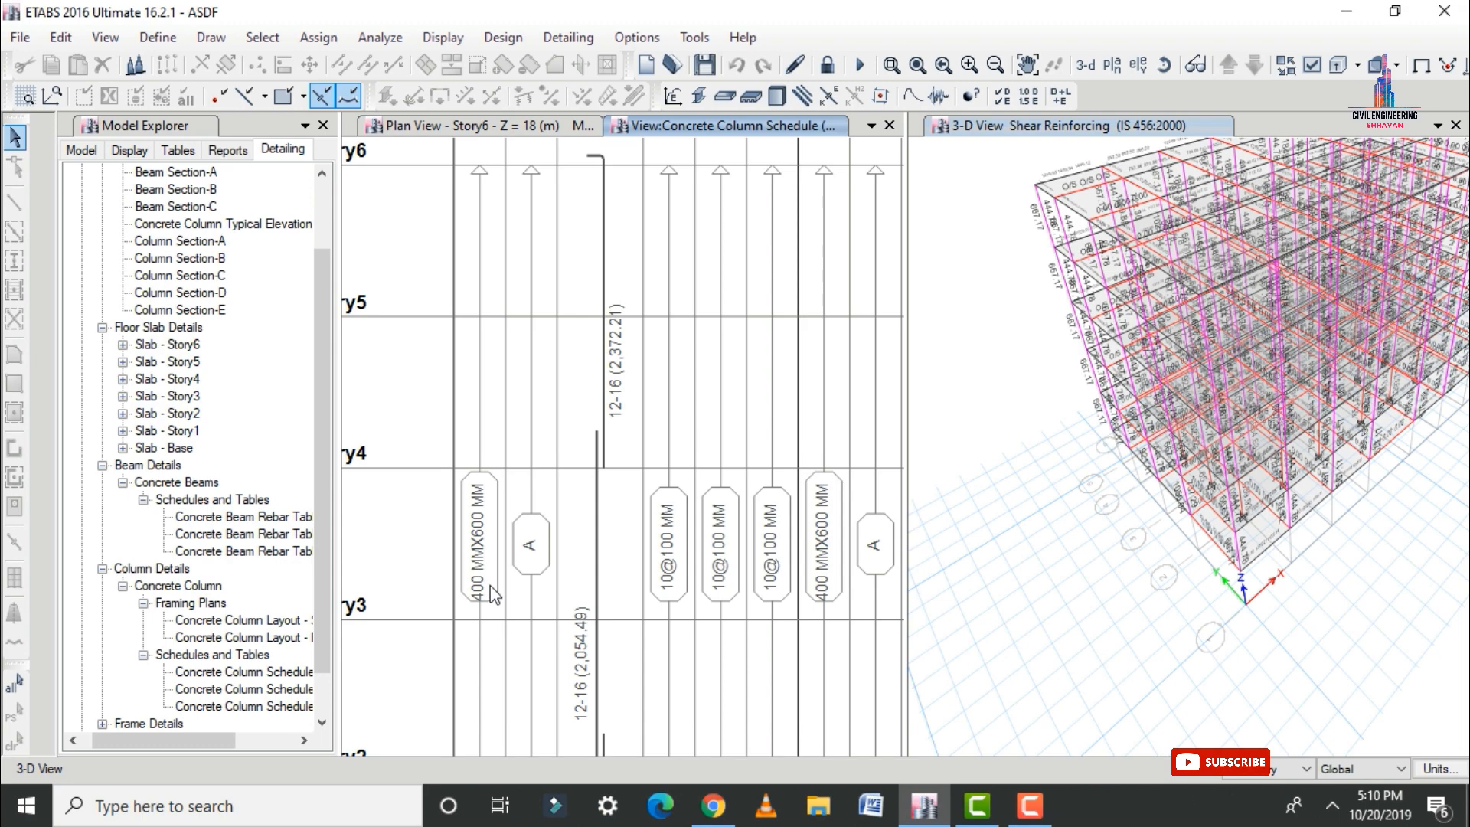
- Examine column CC1's reinforcing entries across the stories in the column schedule
scroll(494, 594, down, 3)
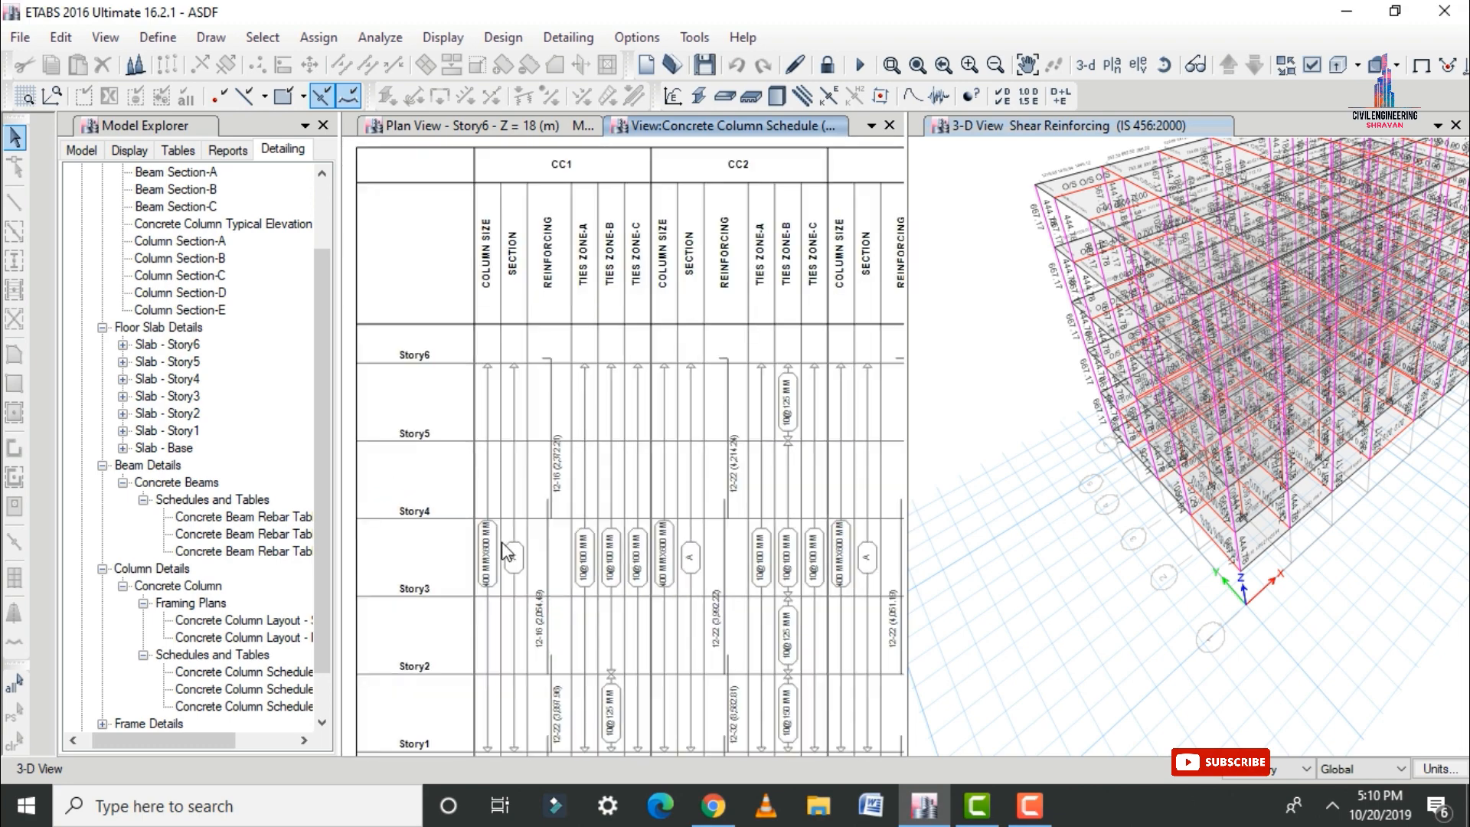
scroll(509, 680, up, 3)
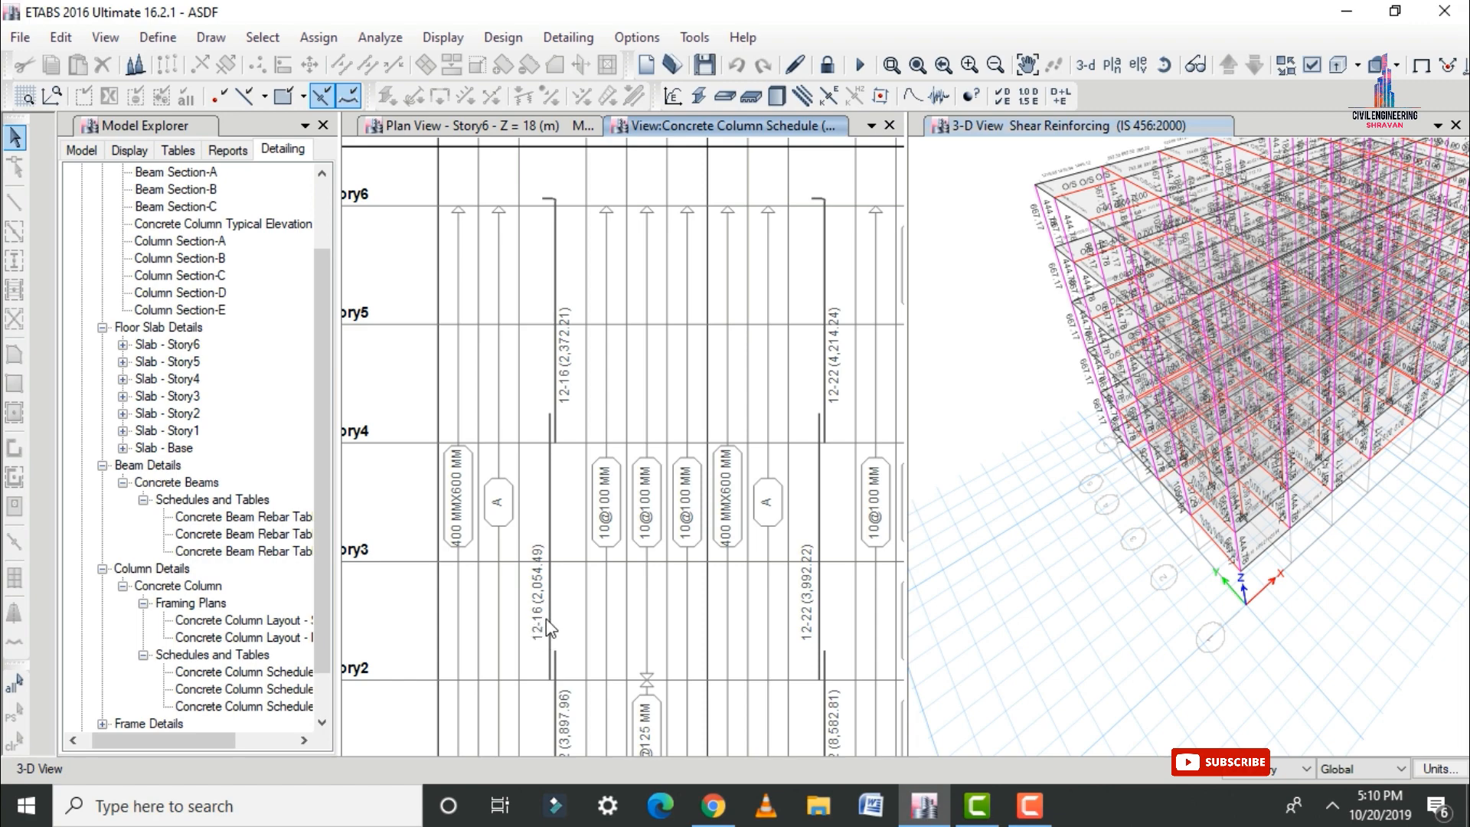
scroll(506, 536, down, 2)
scroll(536, 565, up, 3)
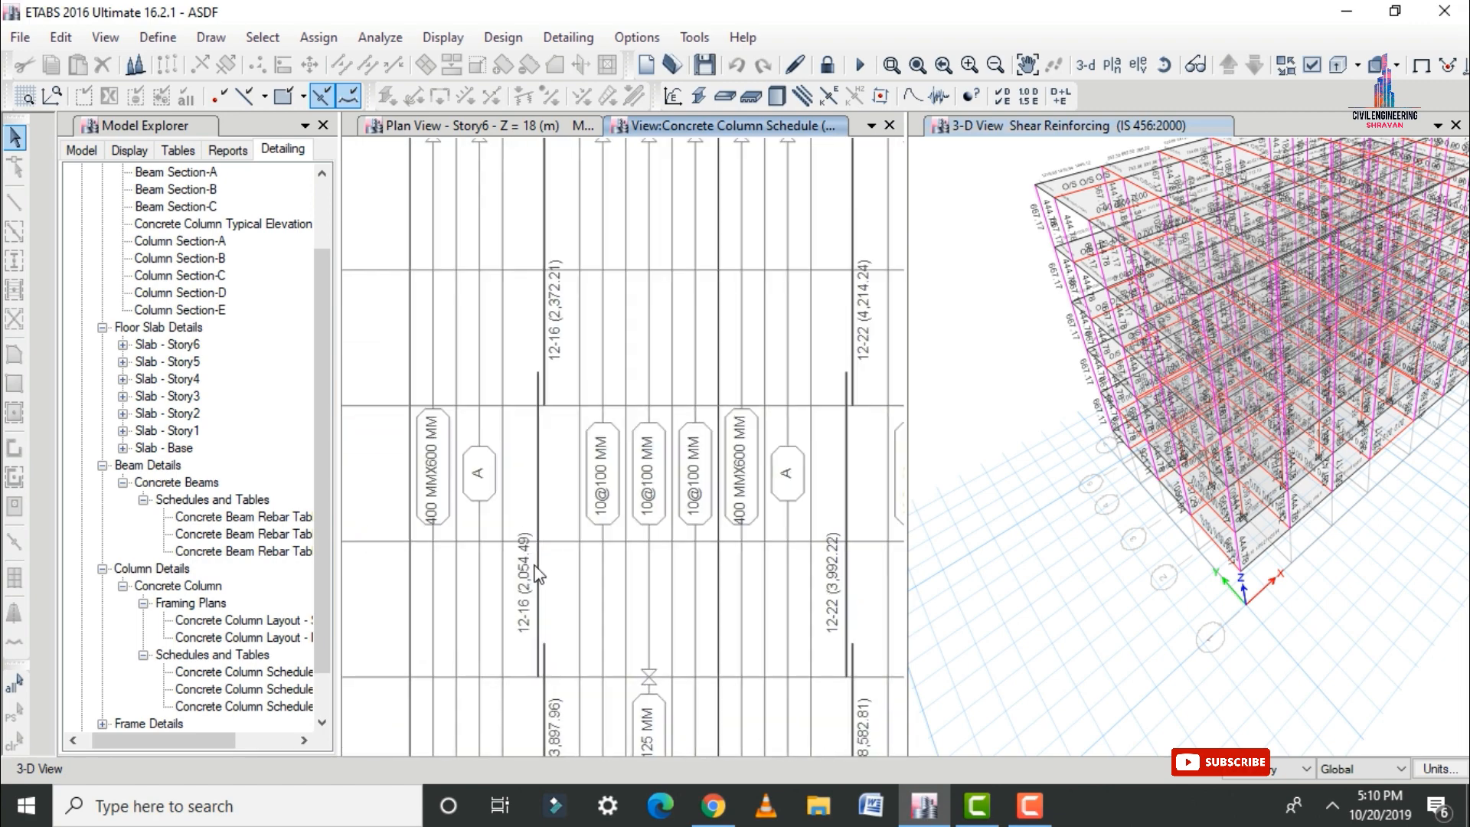
scroll(538, 574, up, 3)
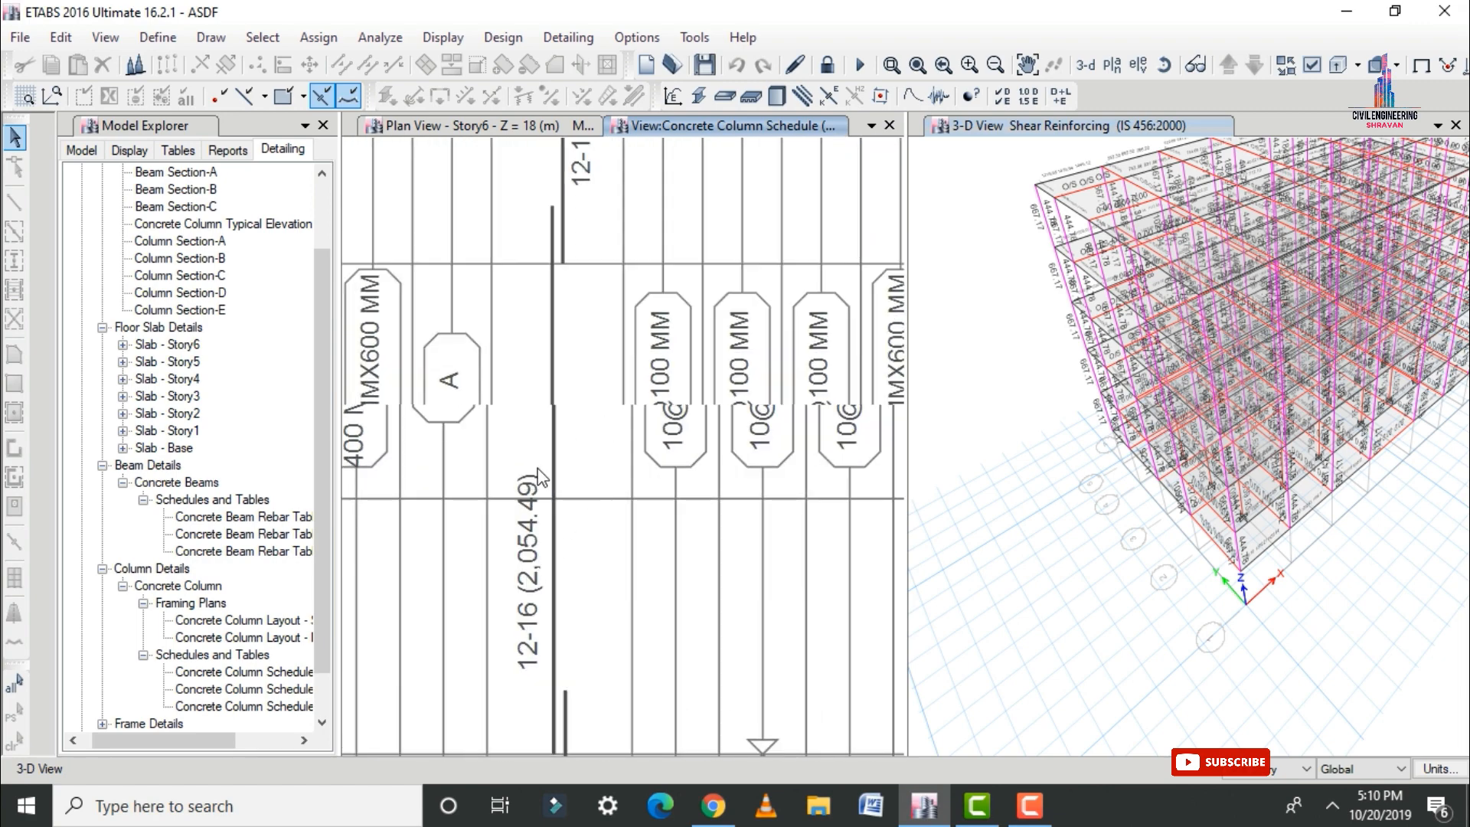
scroll(541, 476, down, 2)
scroll(536, 490, down, 3)
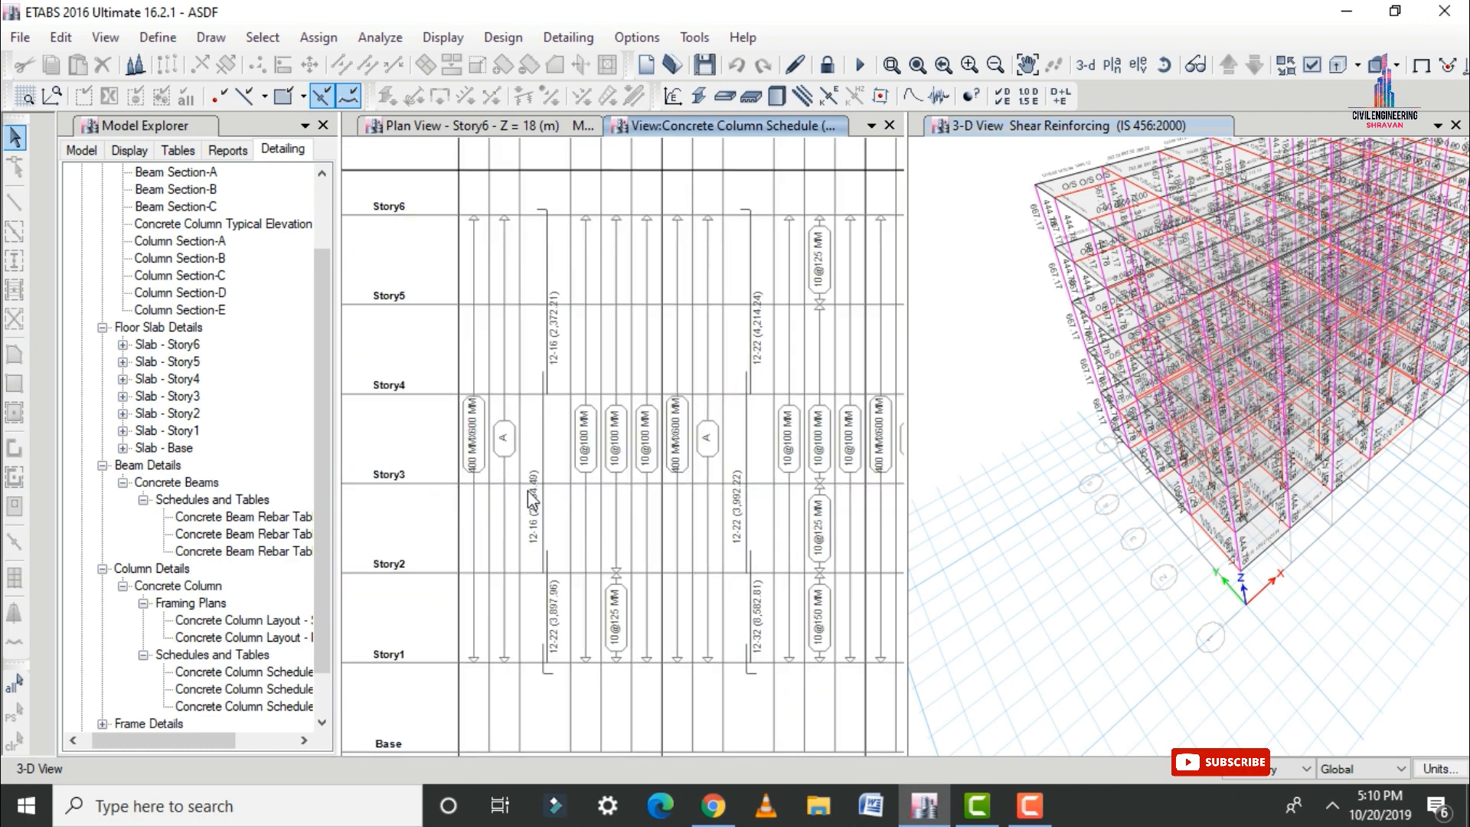
- Examine the Ties Zone-A, Zone-B and Zone-C columns for CC1 to CC3 in the column schedule
scroll(490, 509, down, 4)
scroll(736, 199, up, 3)
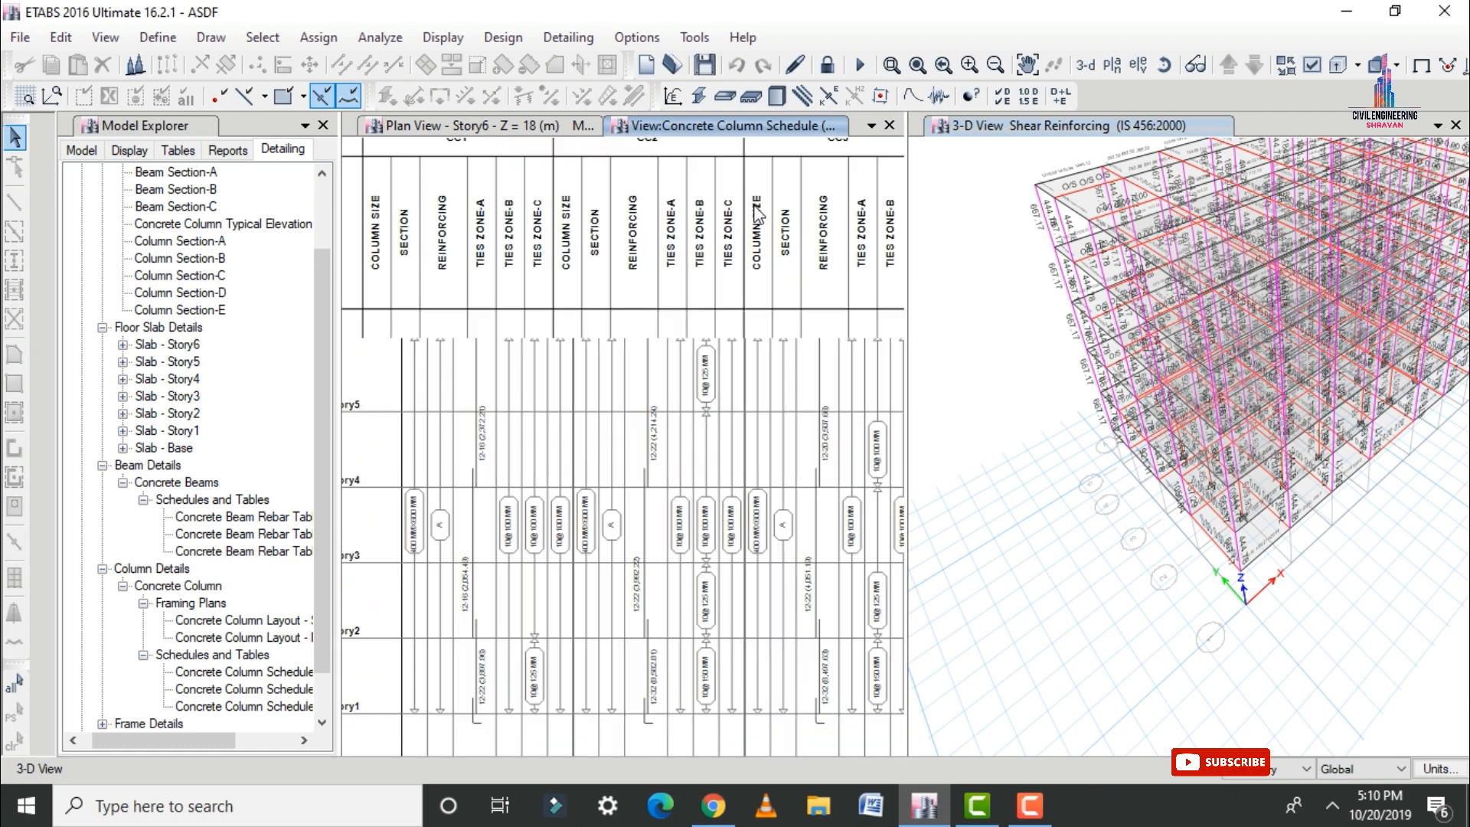
scroll(775, 222, up, 3)
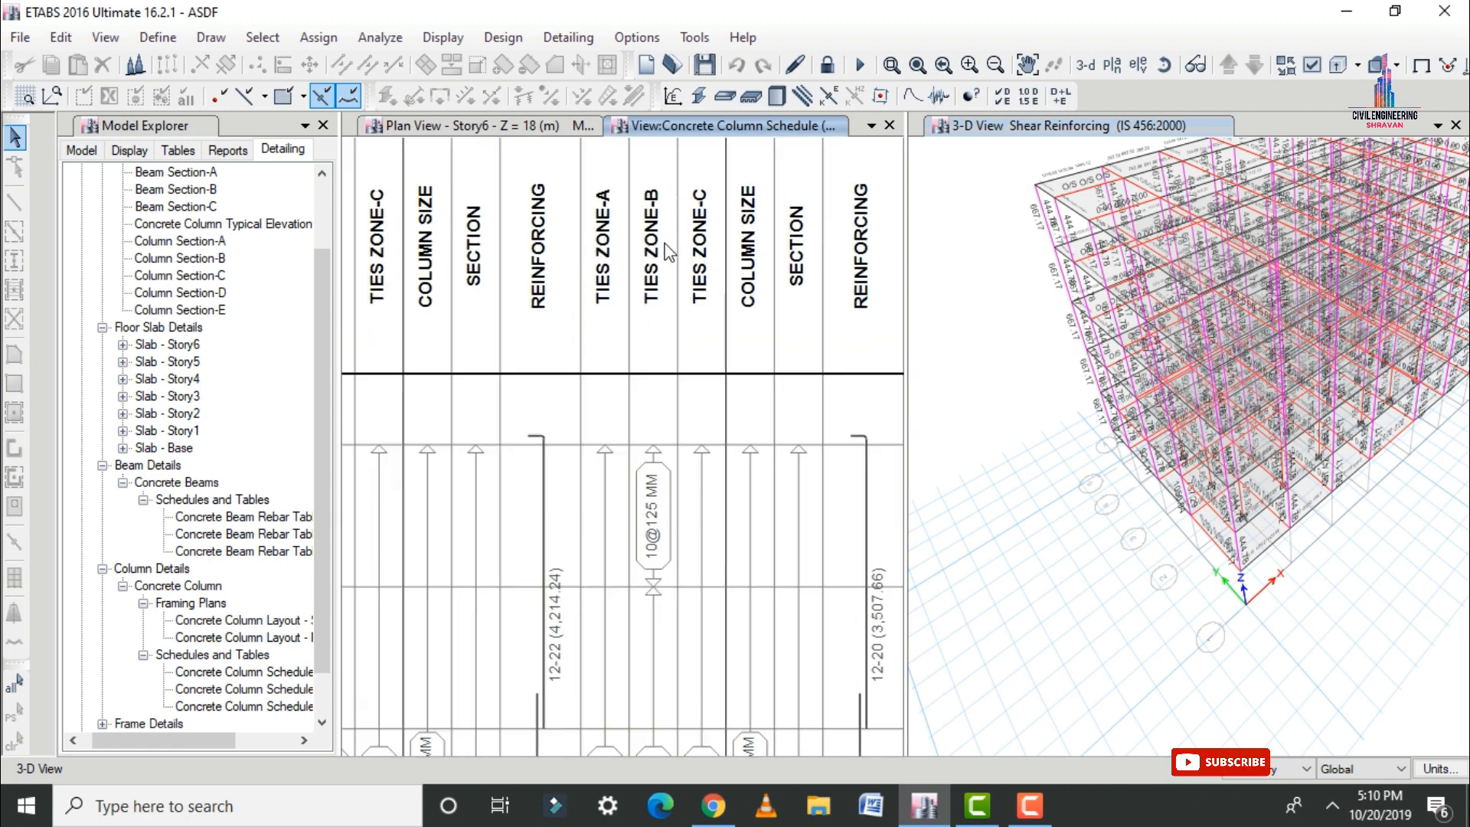
scroll(839, 228, down, 4)
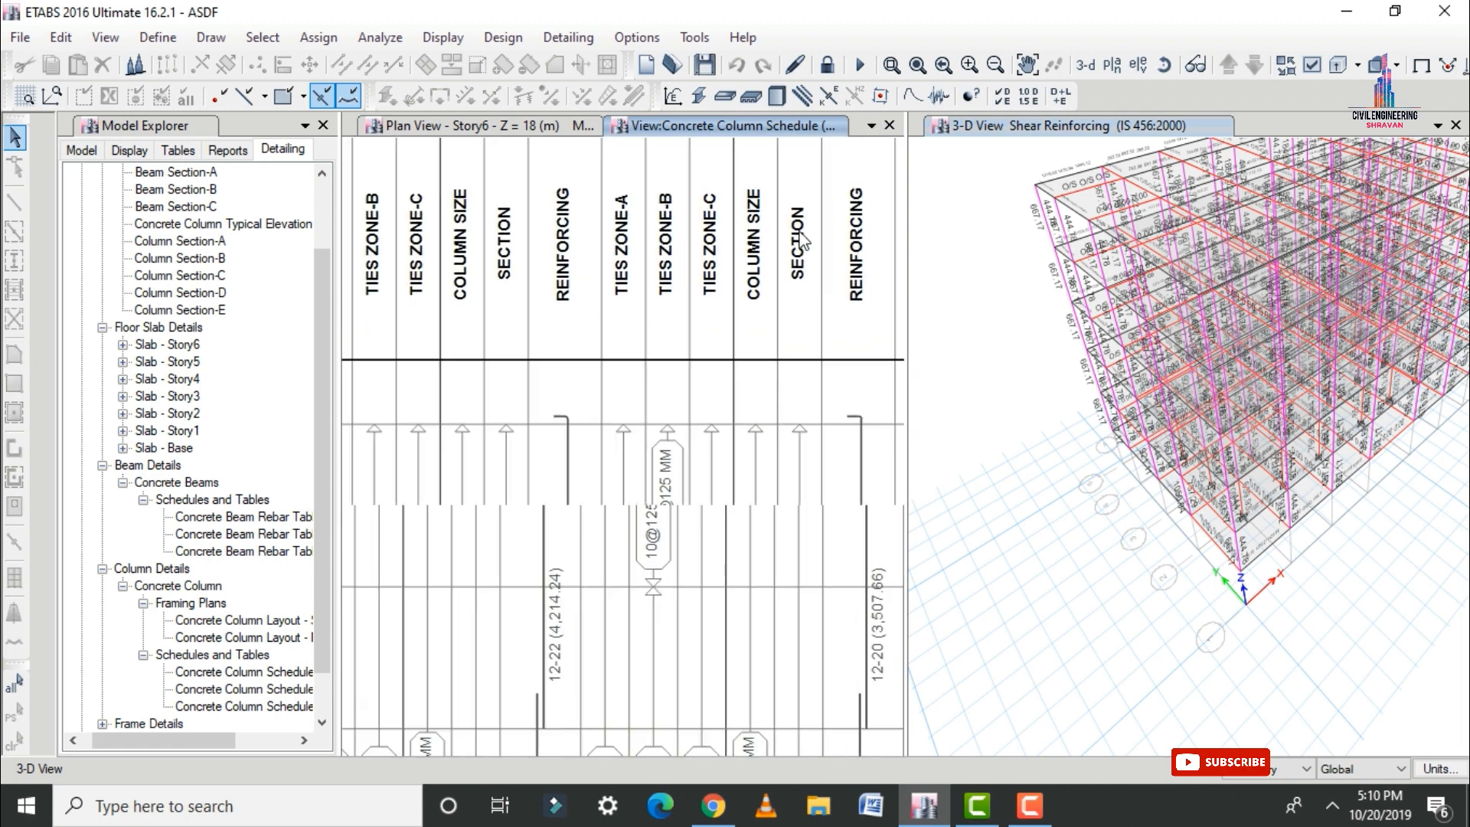
scroll(884, 245, down, 2)
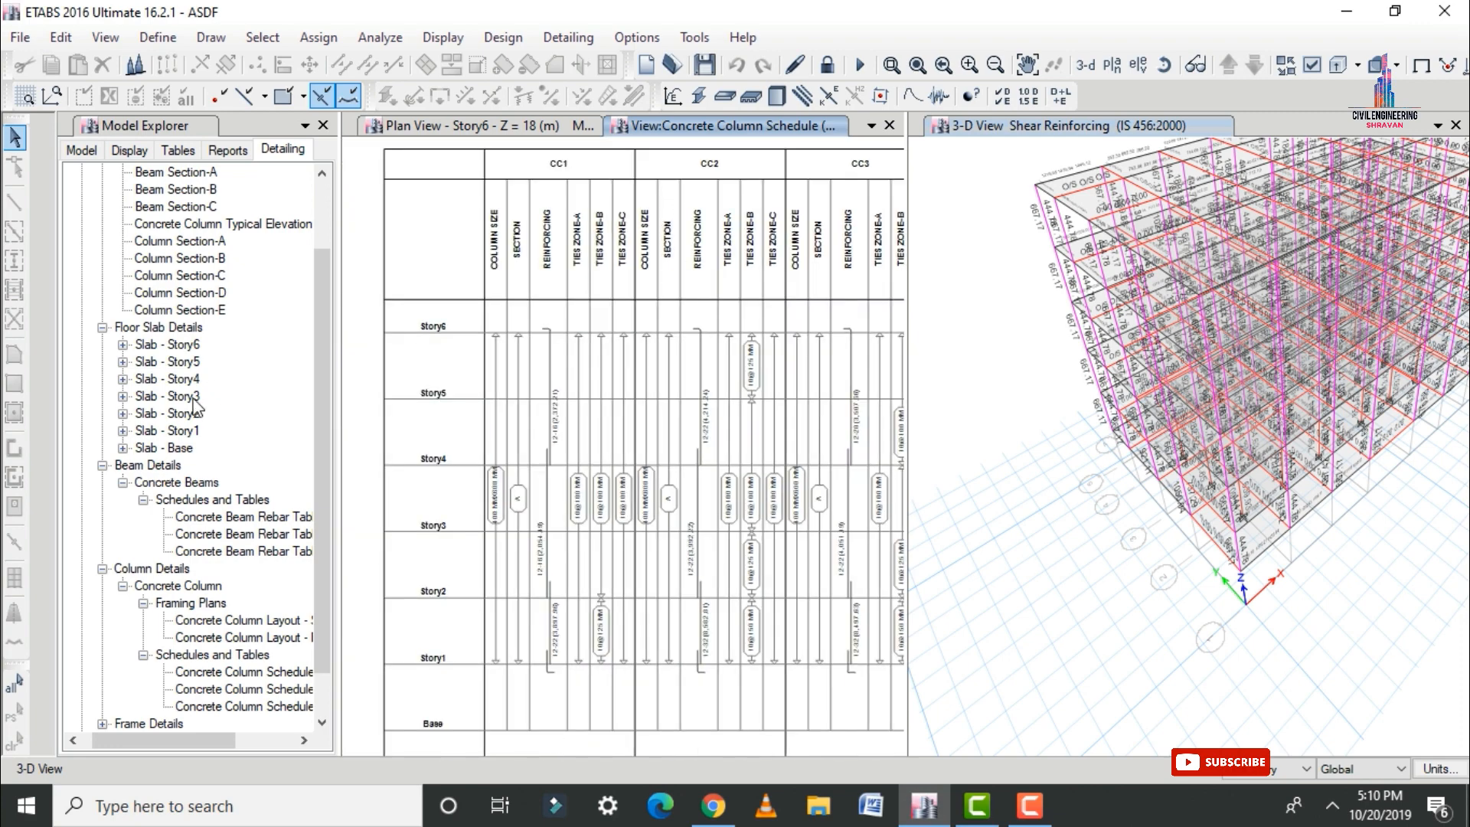
- Open the 3D reinforcement cage view of beam 4CB4 and inspect its longitudinal bars and stirrups
drag(322, 430, 321, 473)
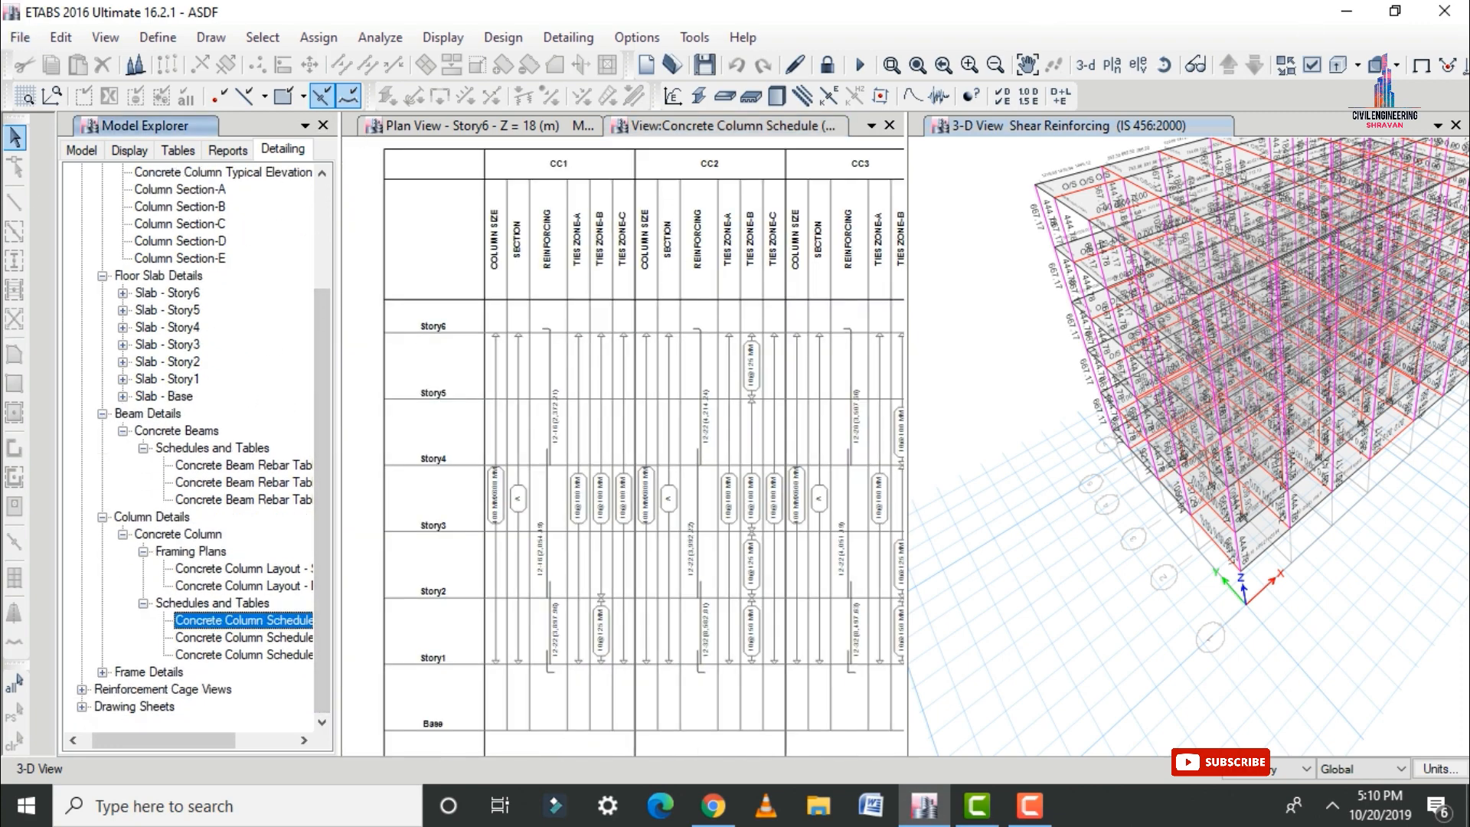
click(82, 689)
click(102, 689)
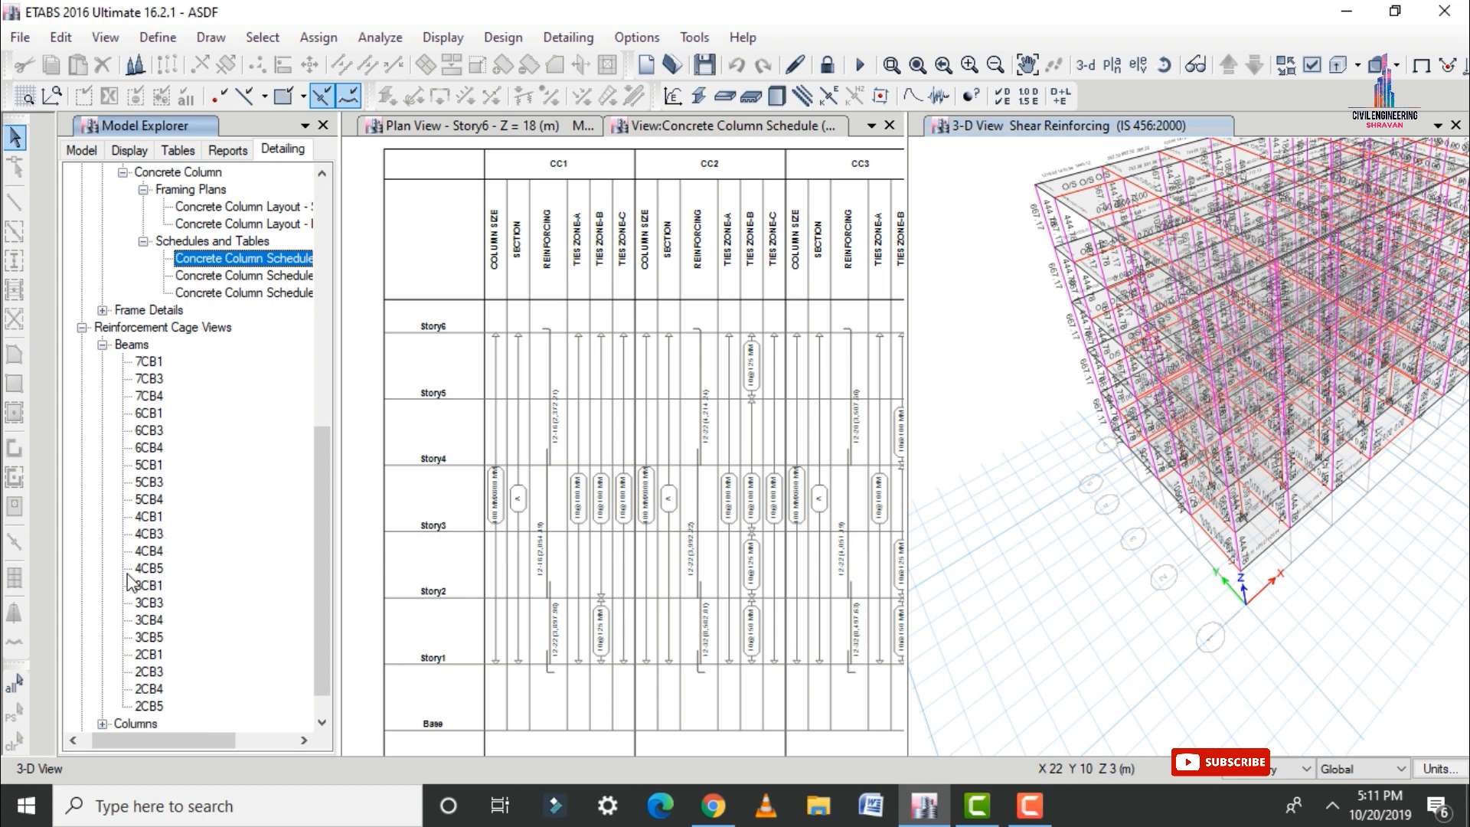
click(150, 533)
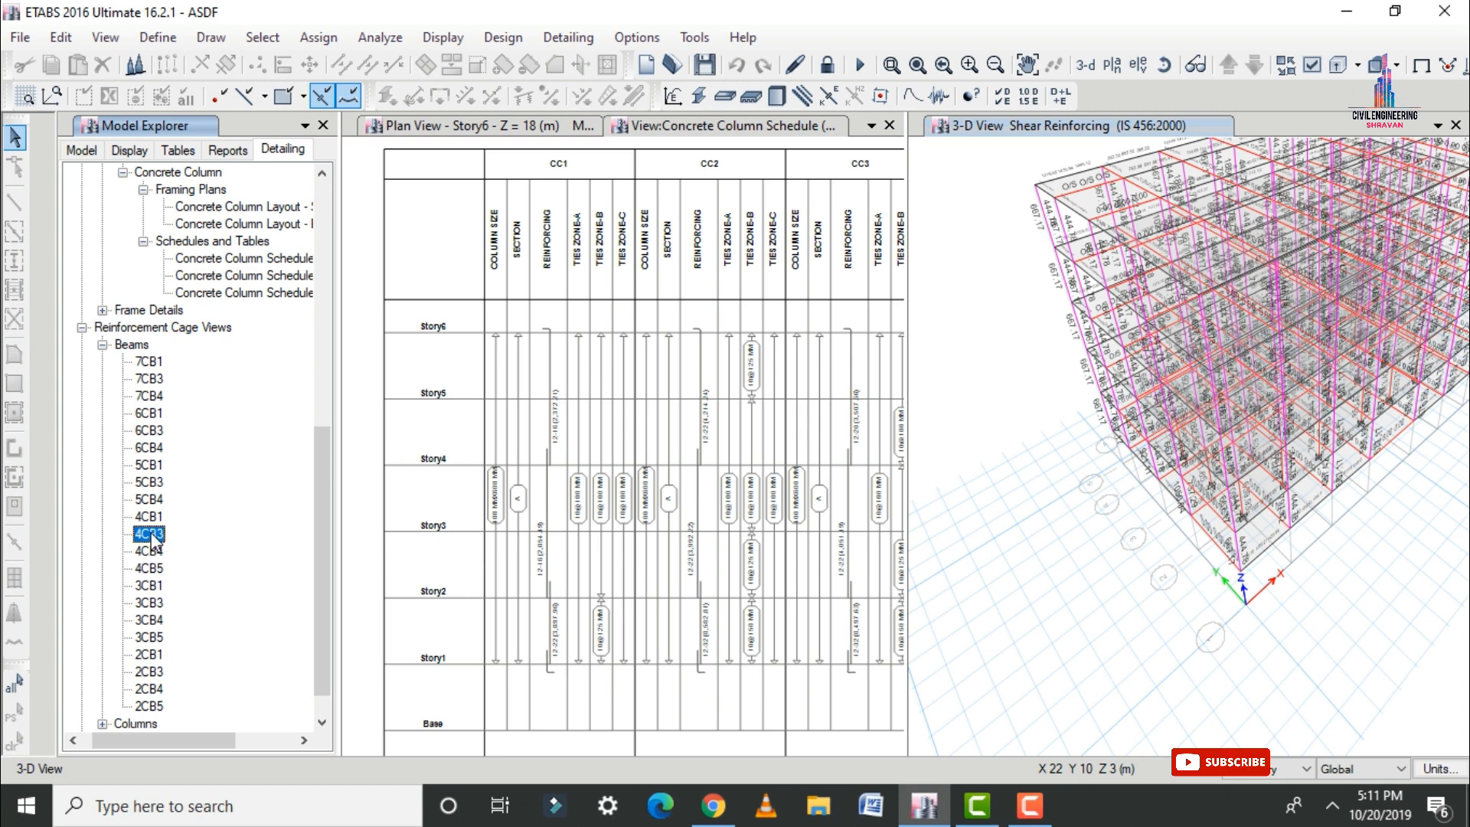
double_click(150, 550)
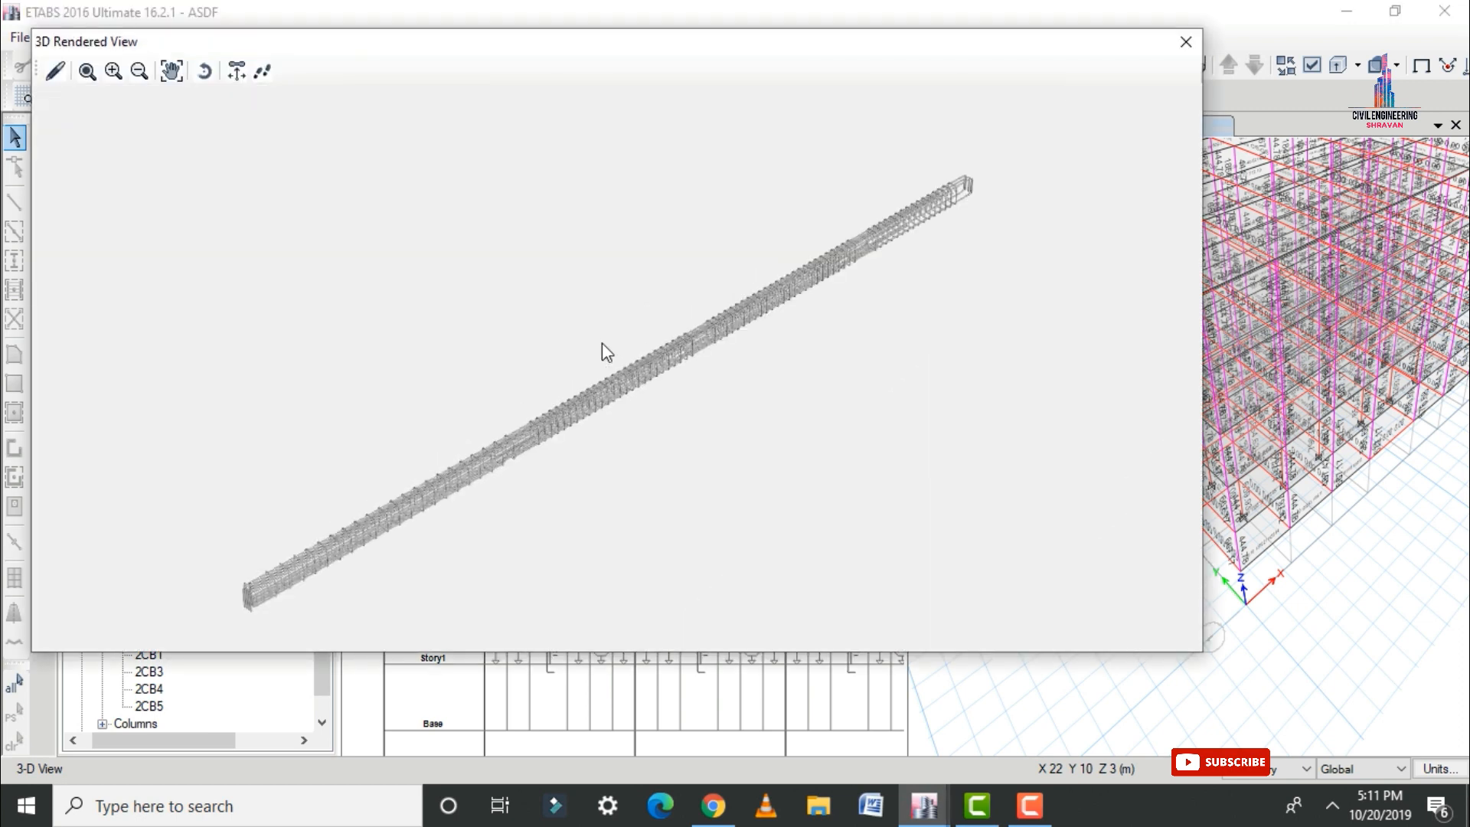
scroll(527, 510, up, 6)
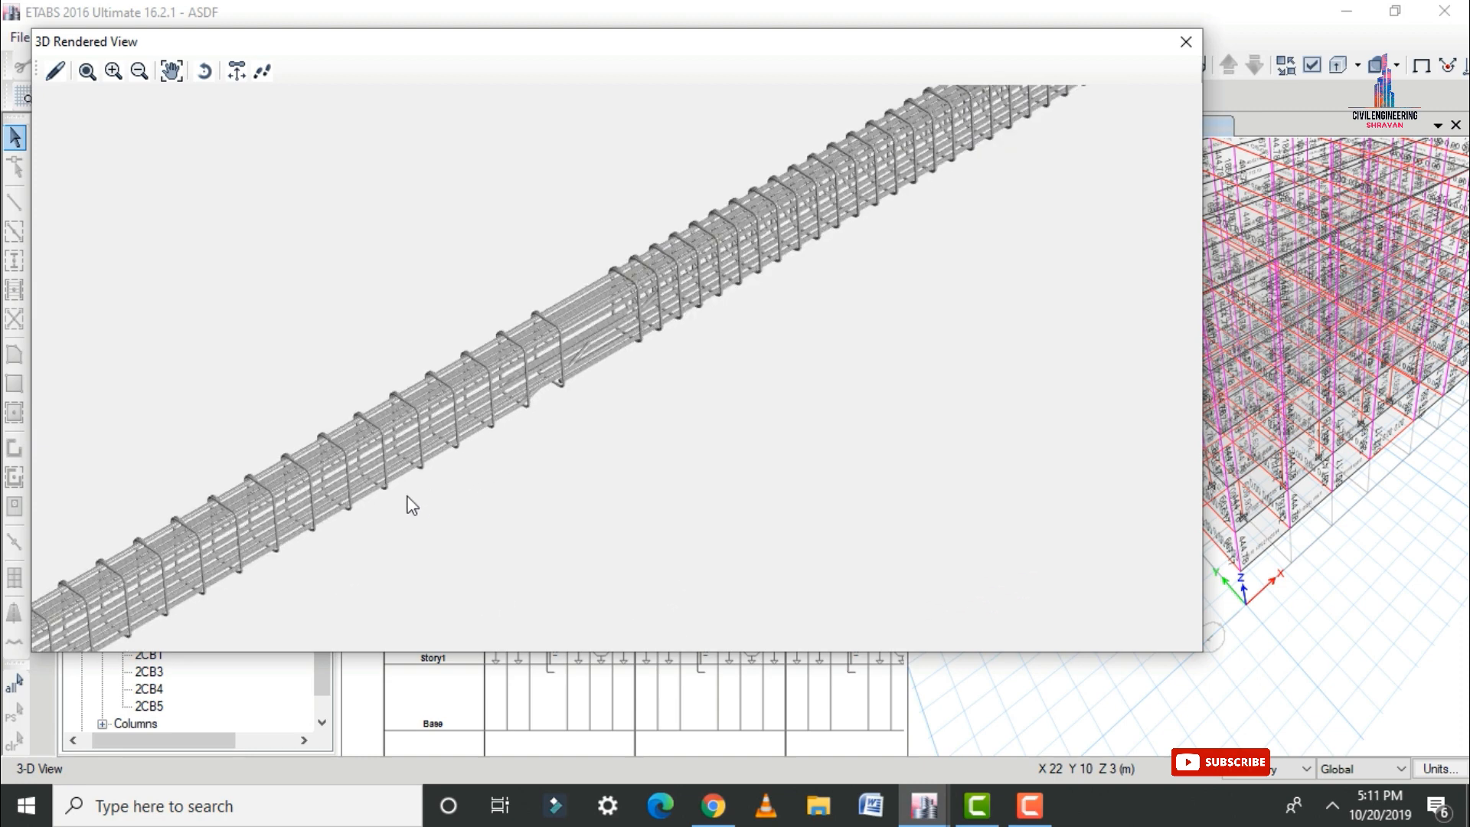
scroll(330, 375, down, 6)
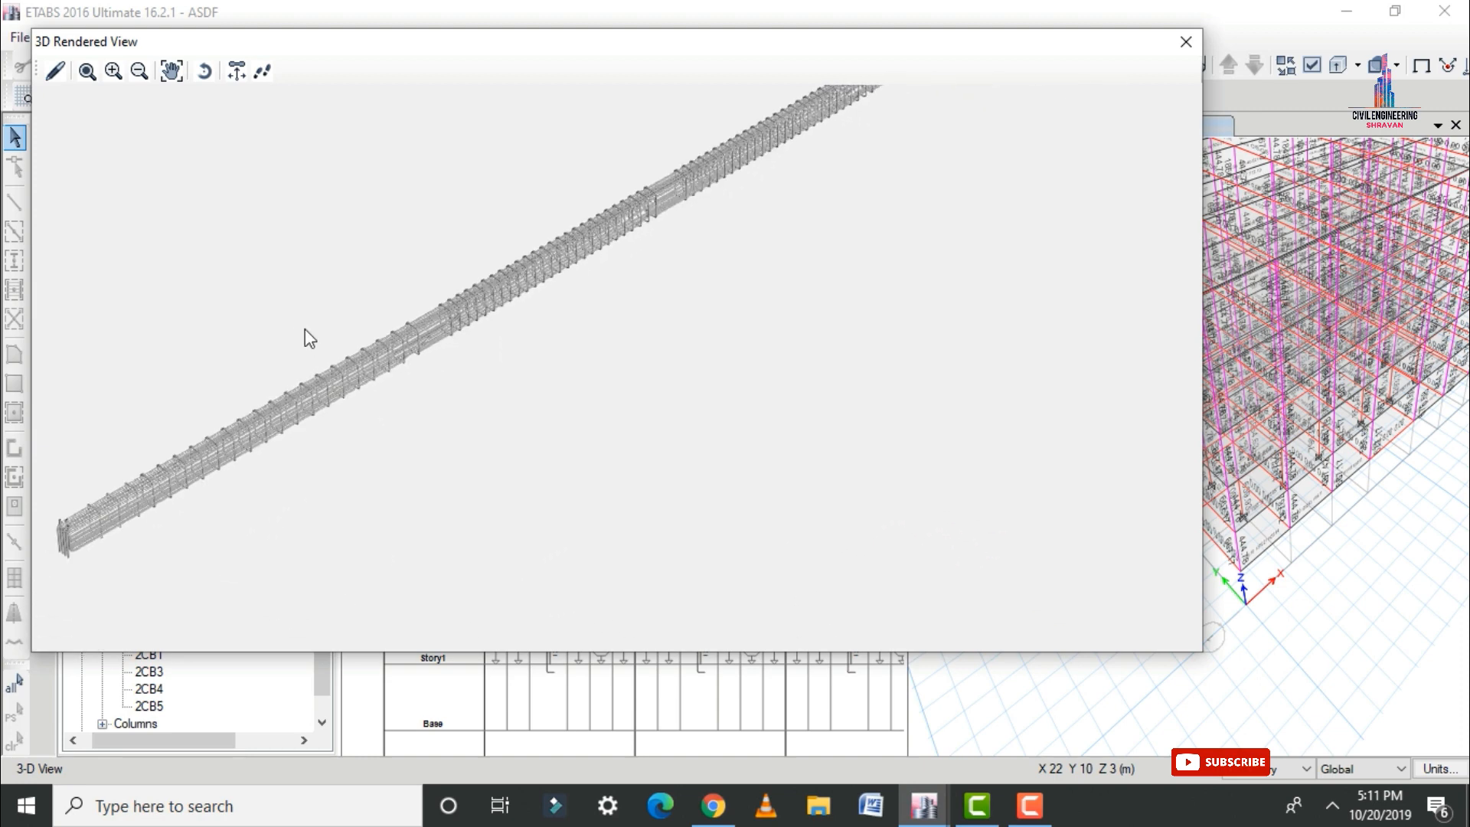
- Examine the bent bar ends and the stirrup arrangement along the spans of beam 4CB4's reinforcement cage, and close the 3D view
scroll(282, 516, up, 8)
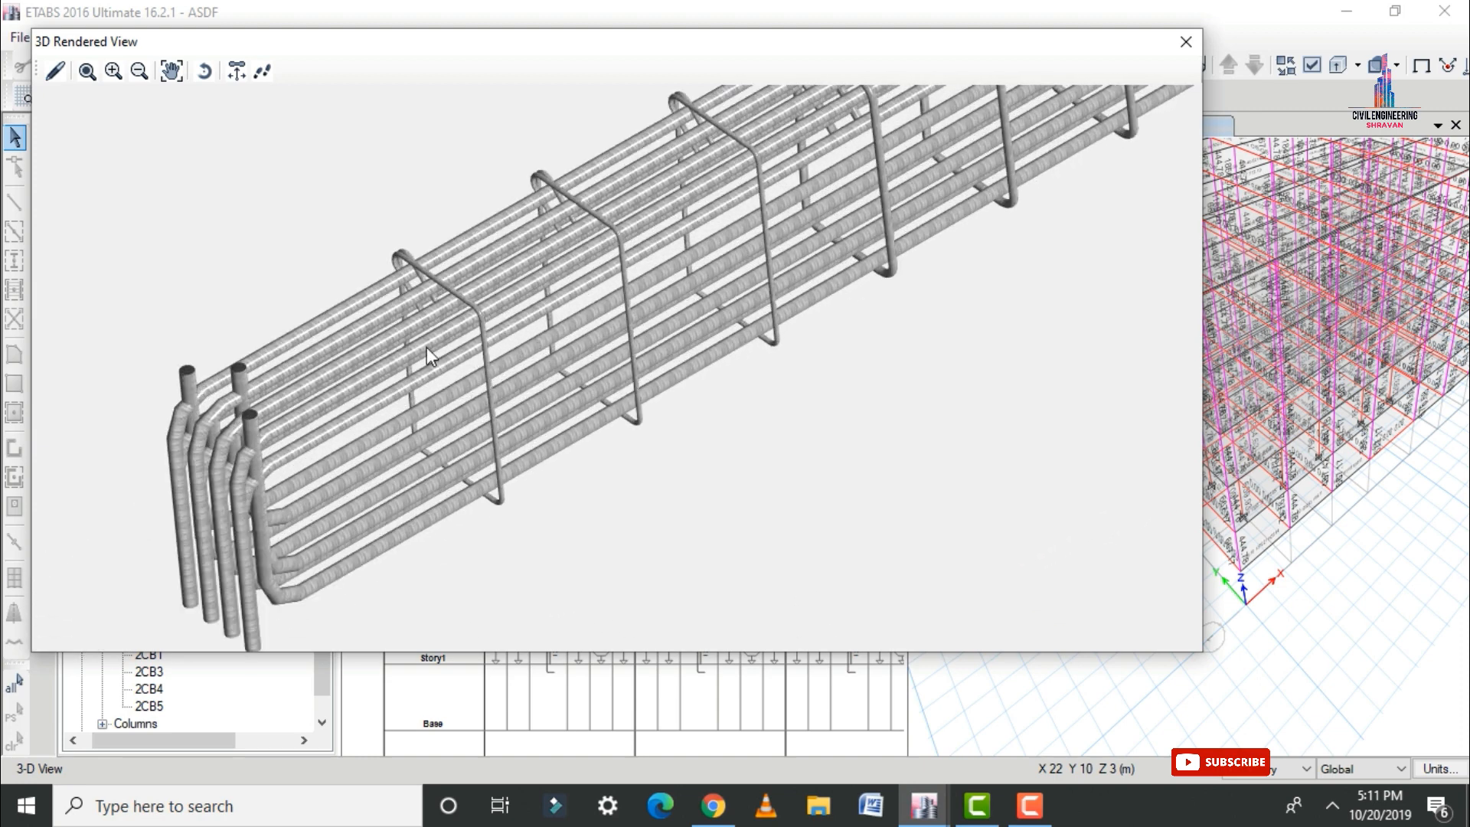
scroll(613, 222, up, 2)
scroll(650, 415, down, 8)
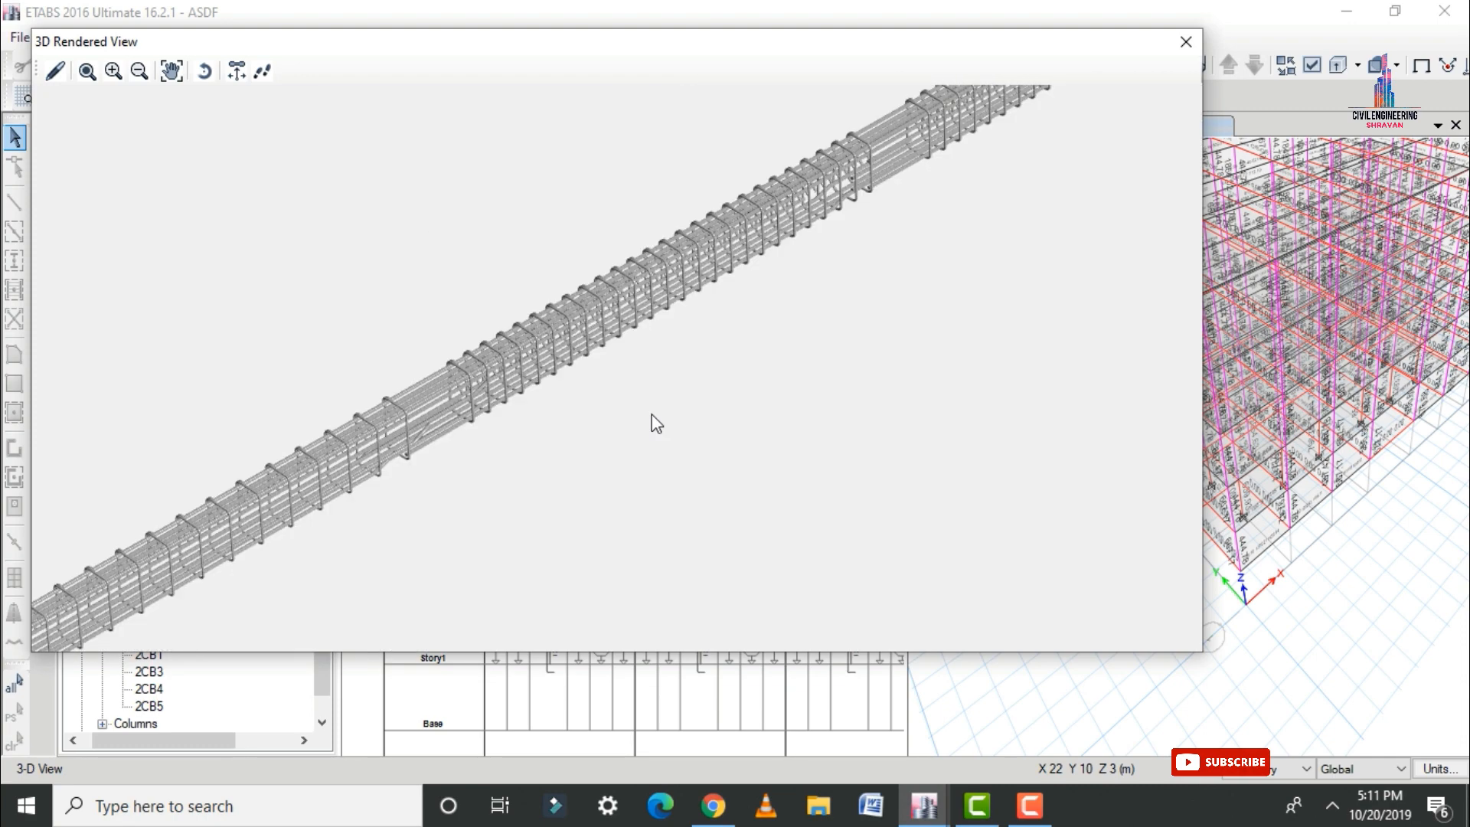
scroll(586, 458, up, 3)
scroll(587, 458, up, 5)
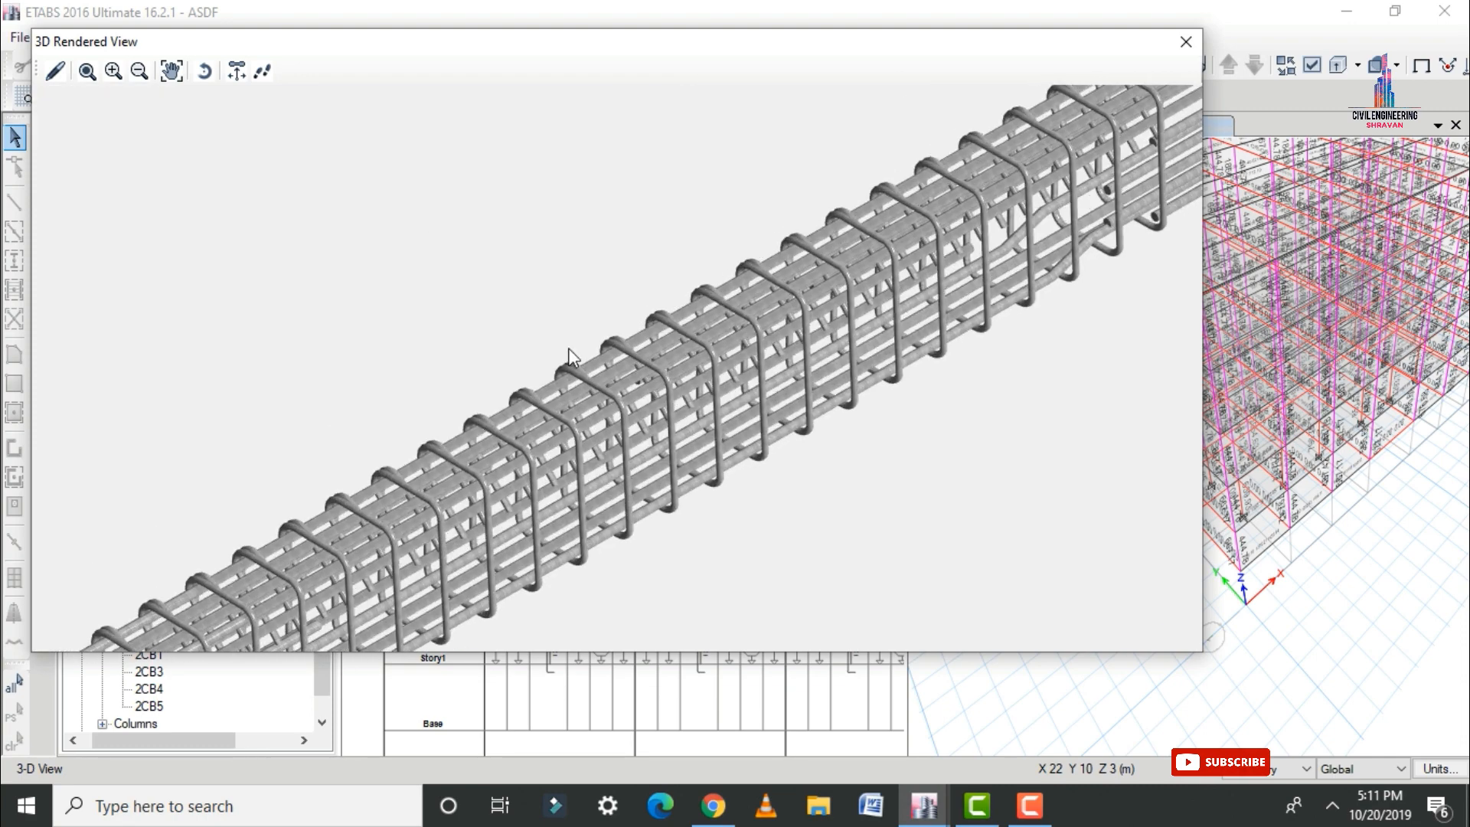
scroll(459, 399, down, 6)
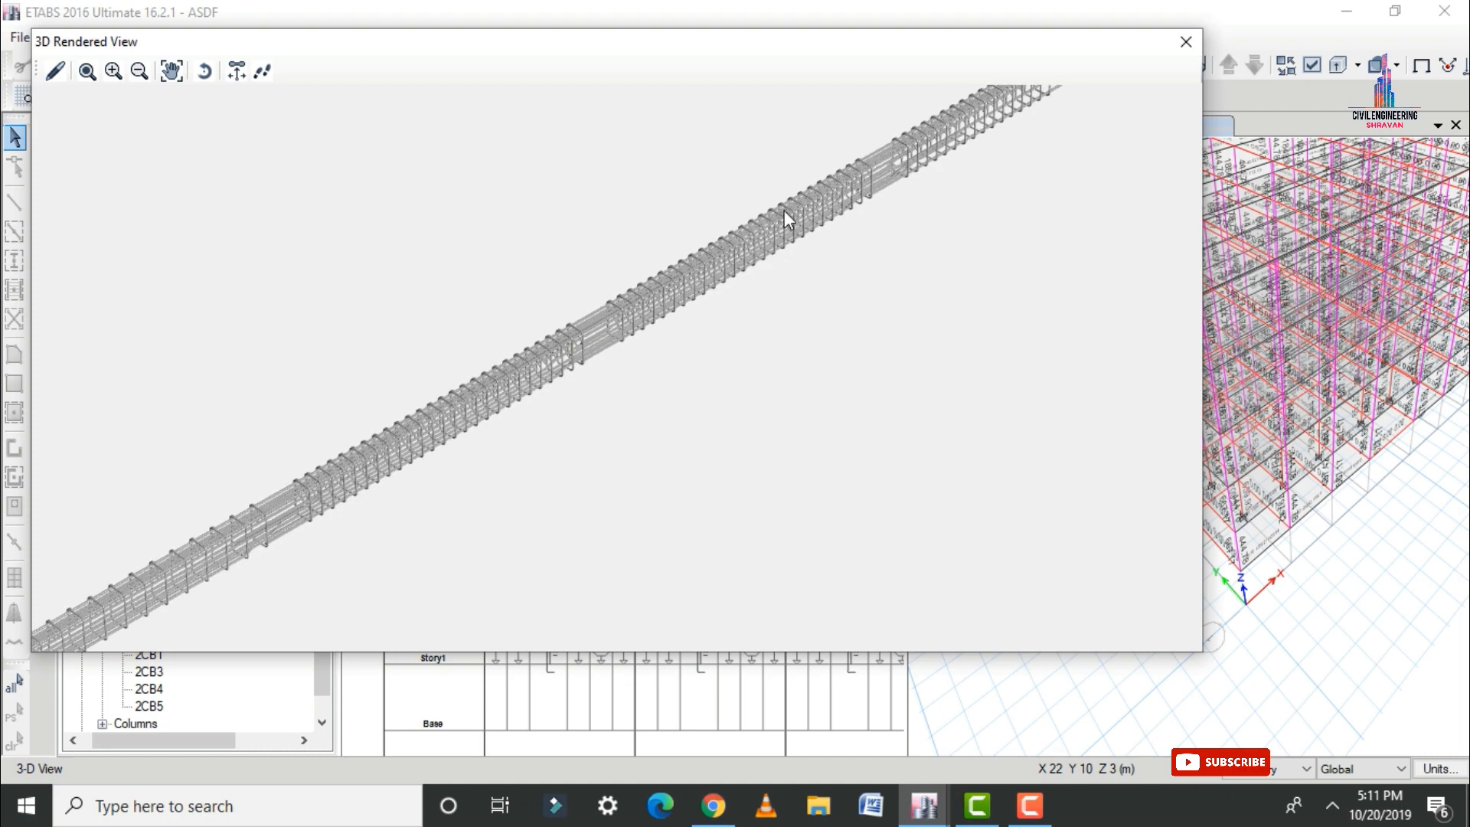
scroll(862, 155, up, 2)
scroll(860, 154, up, 1)
scroll(860, 154, down, 6)
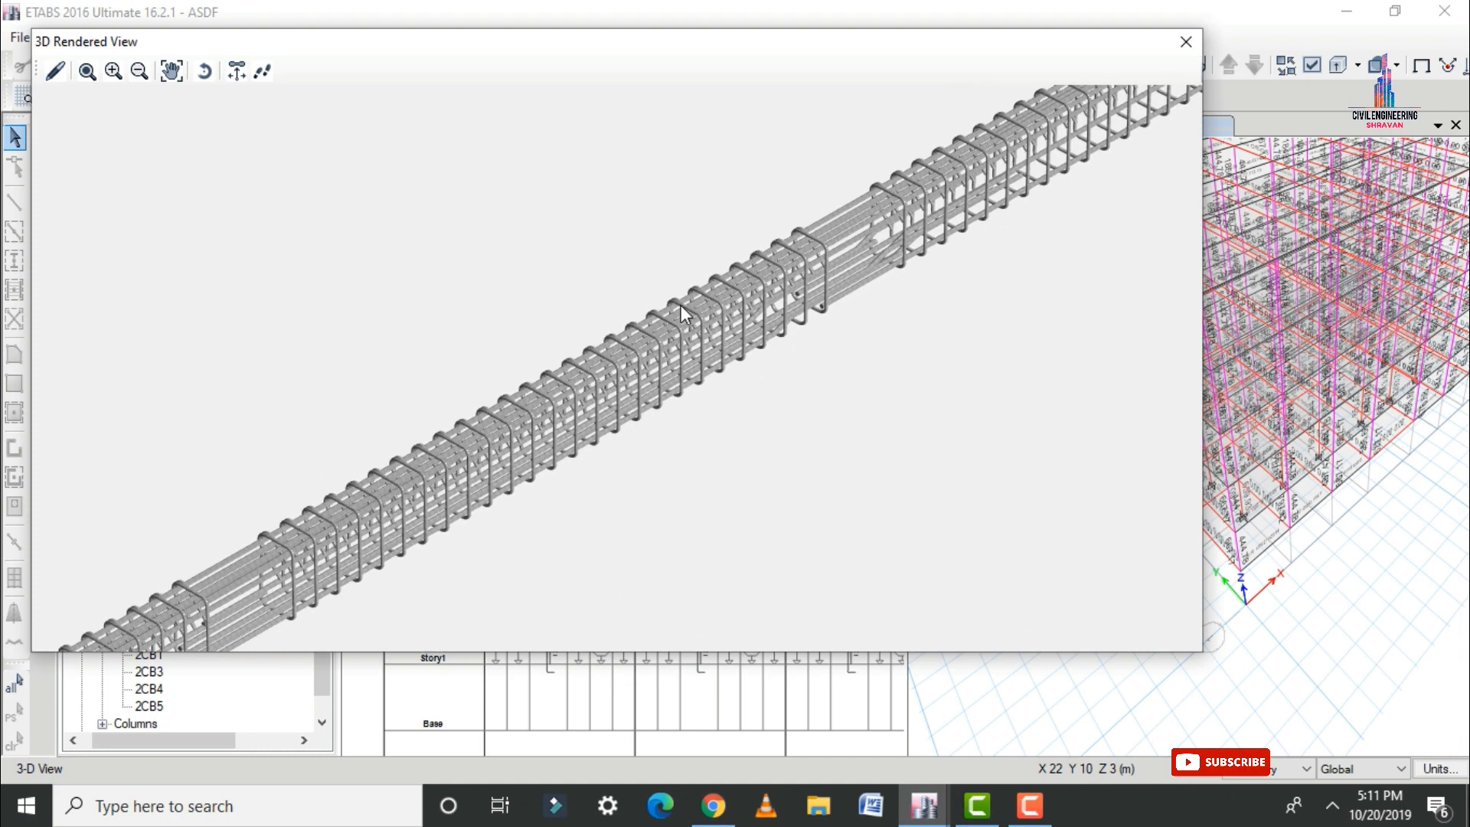
scroll(863, 217, up, 2)
scroll(863, 216, up, 4)
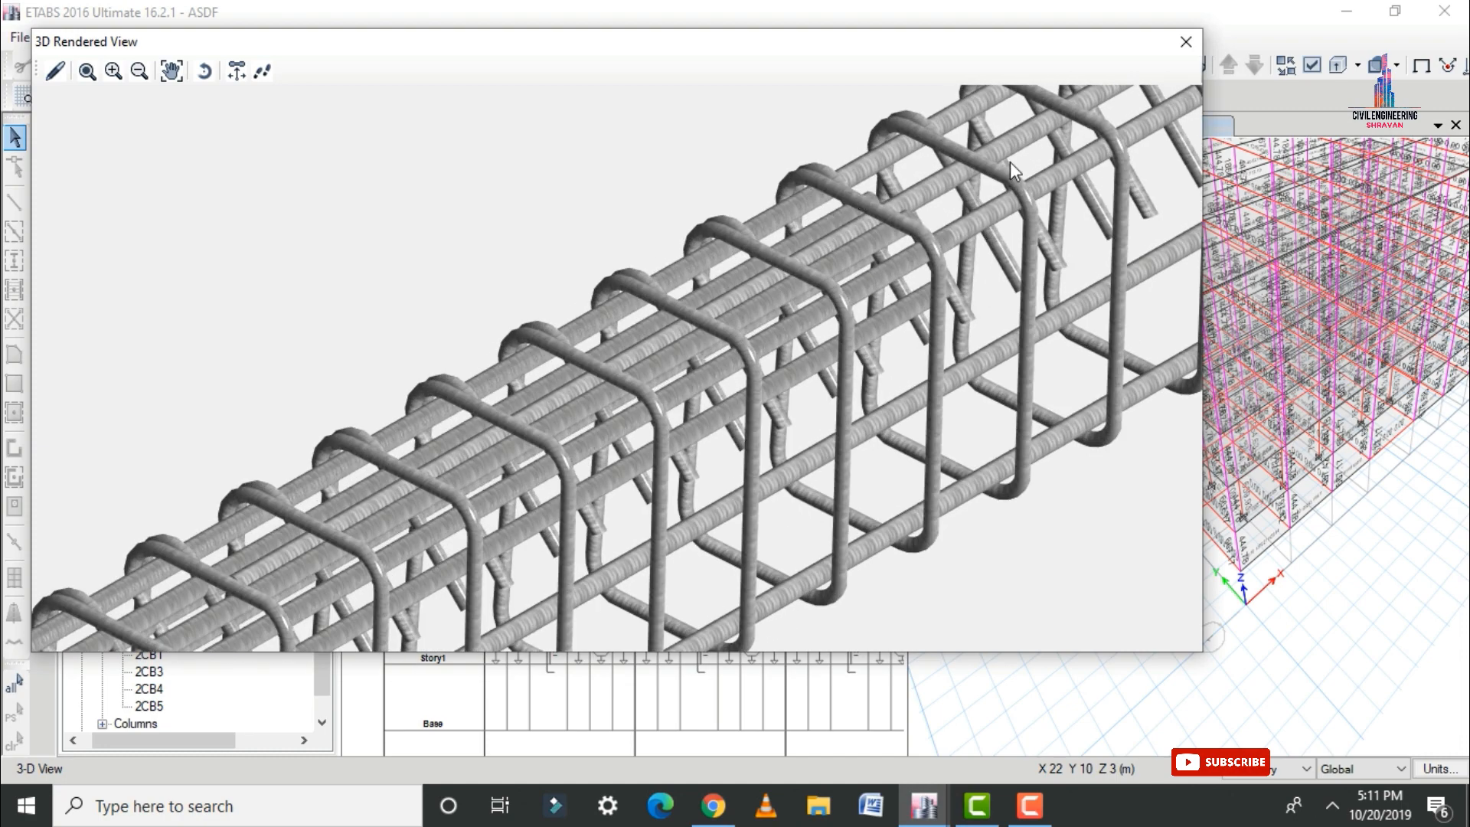
click(1186, 41)
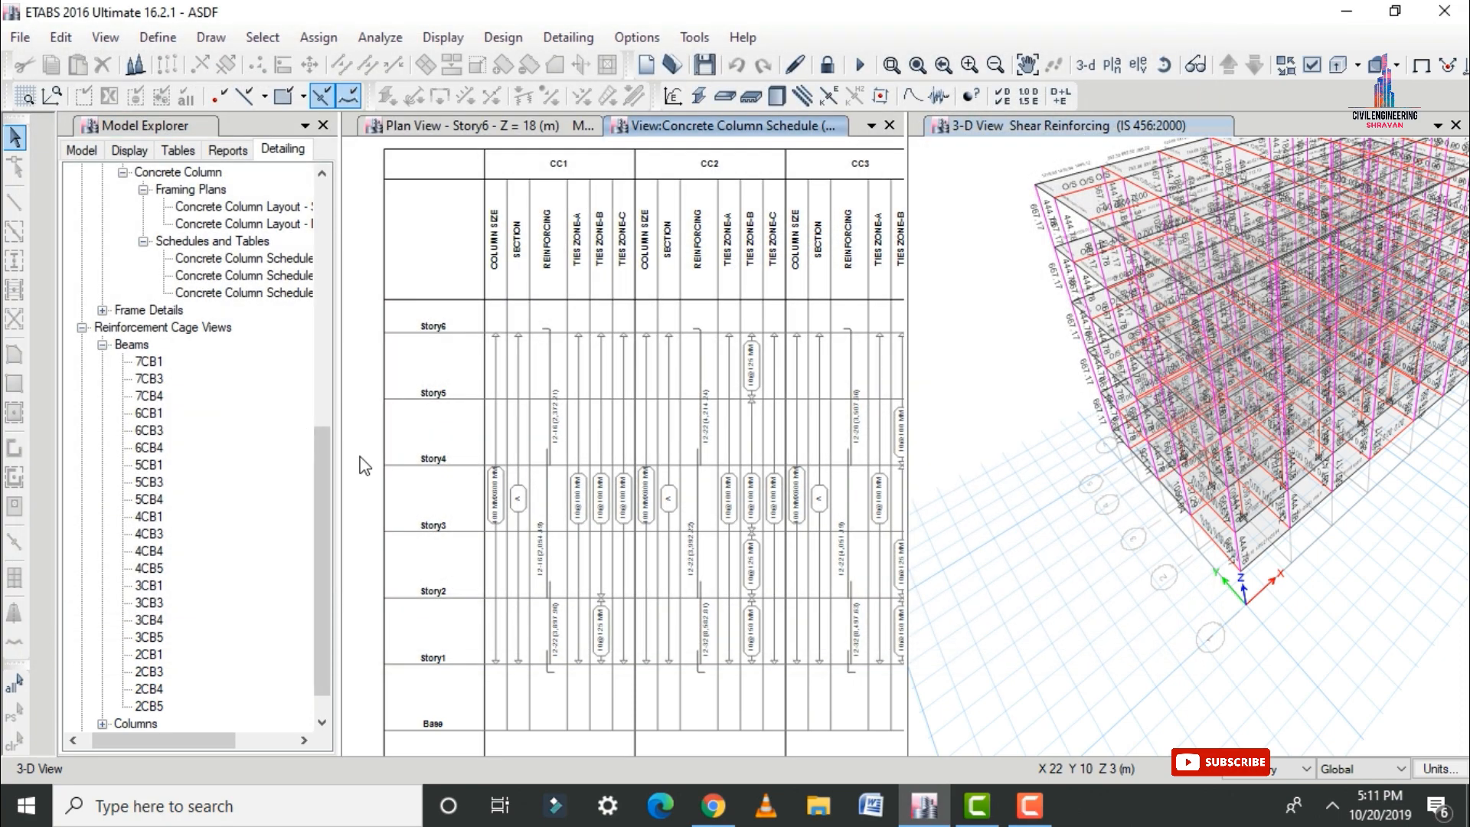
- Open the 3D reinforcement cage view of column CC12 and examine its lap zone and the ties near the base
scroll(322, 480, down, 1)
click(149, 498)
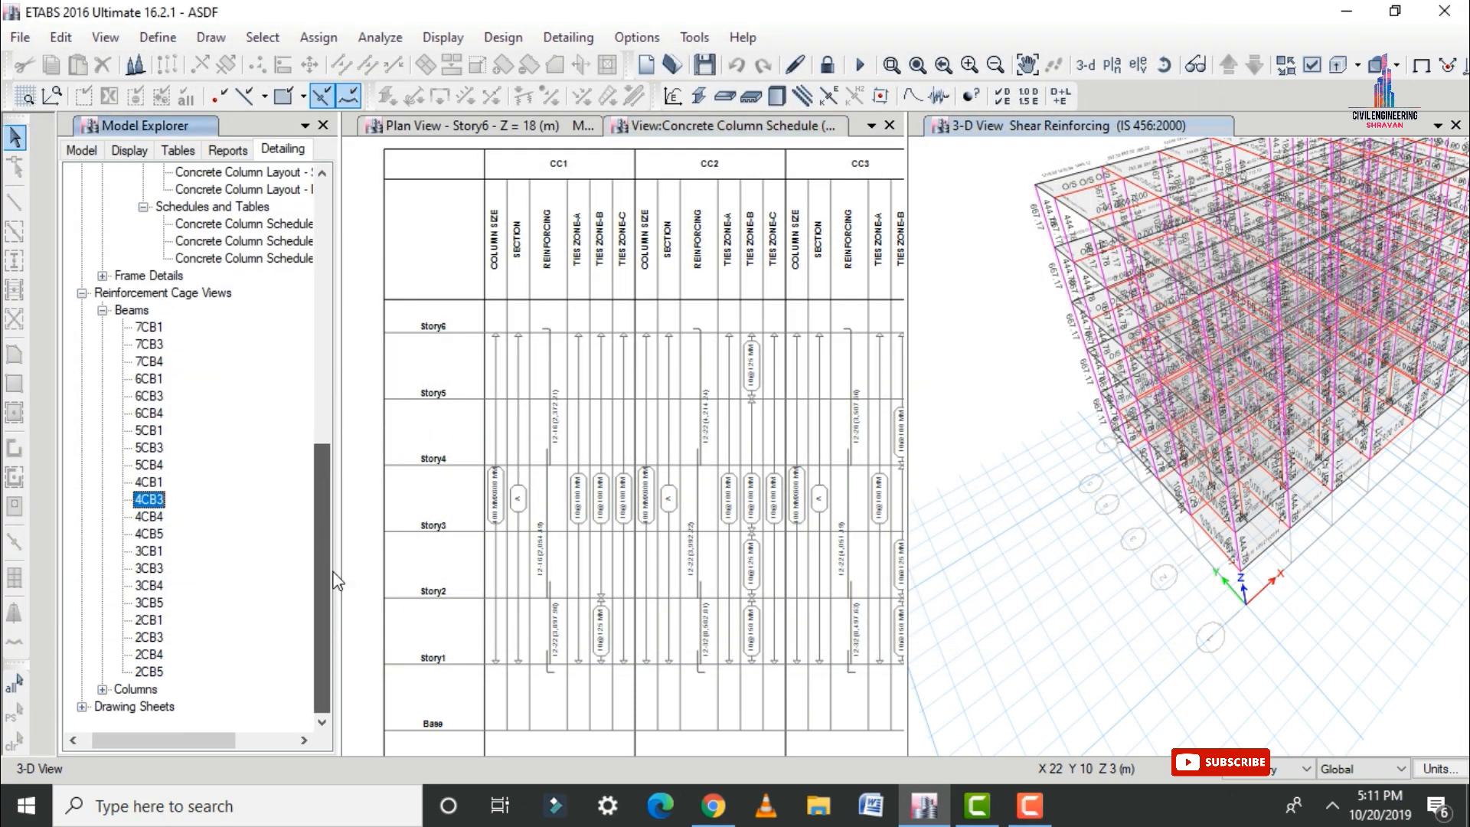
click(102, 689)
click(146, 533)
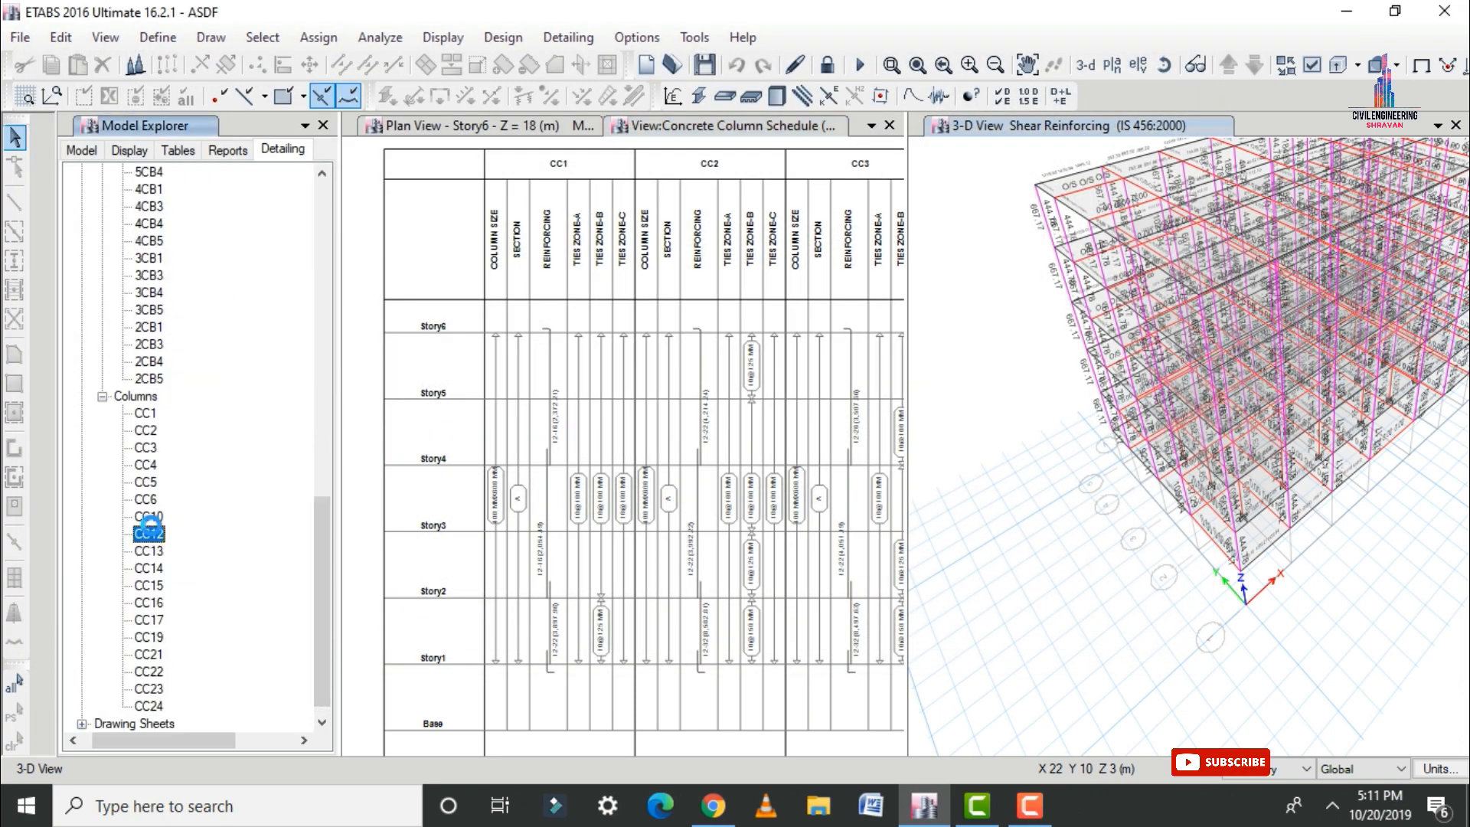
double_click(144, 534)
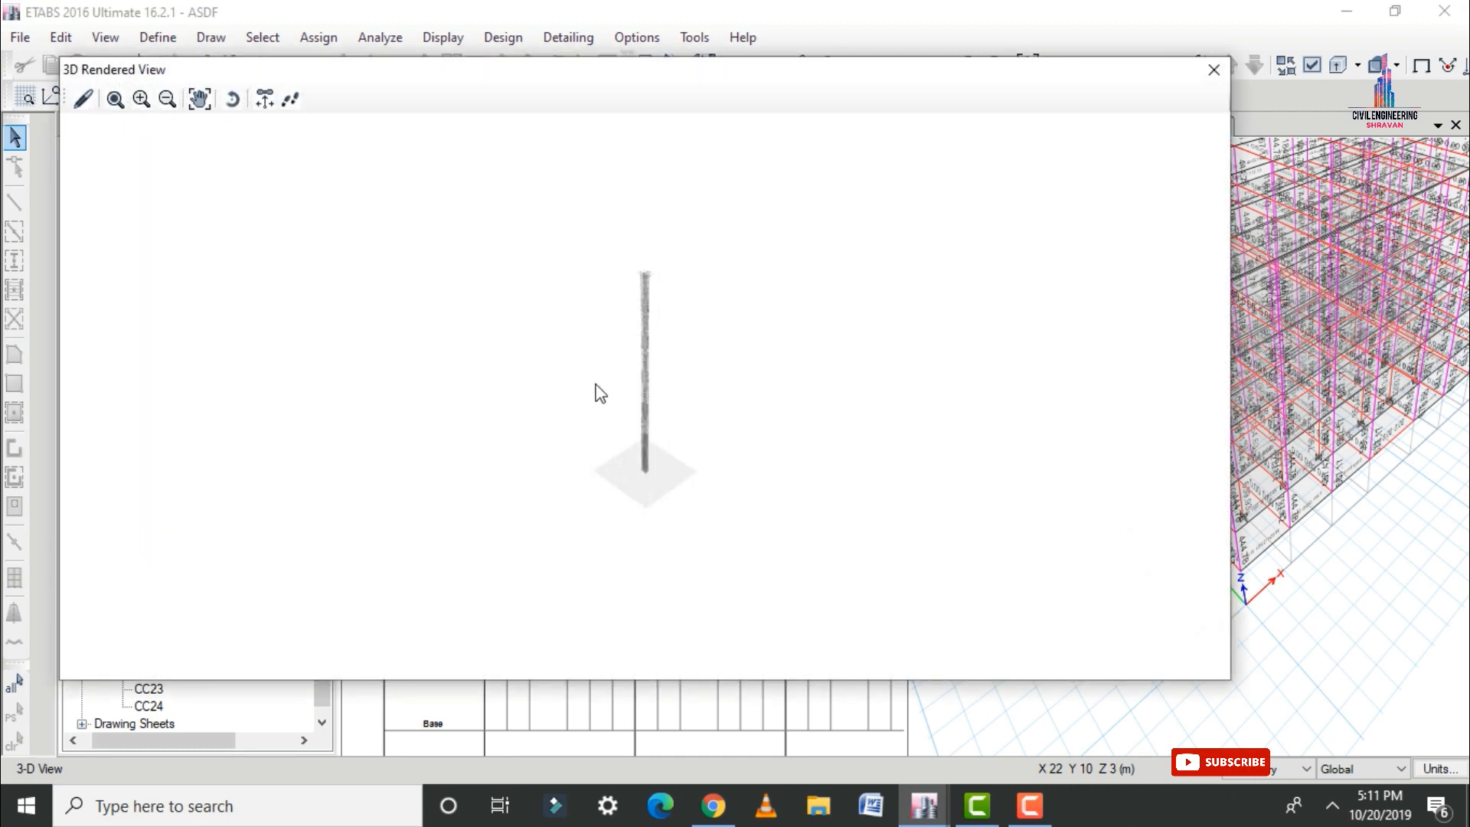
scroll(716, 361, up, 5)
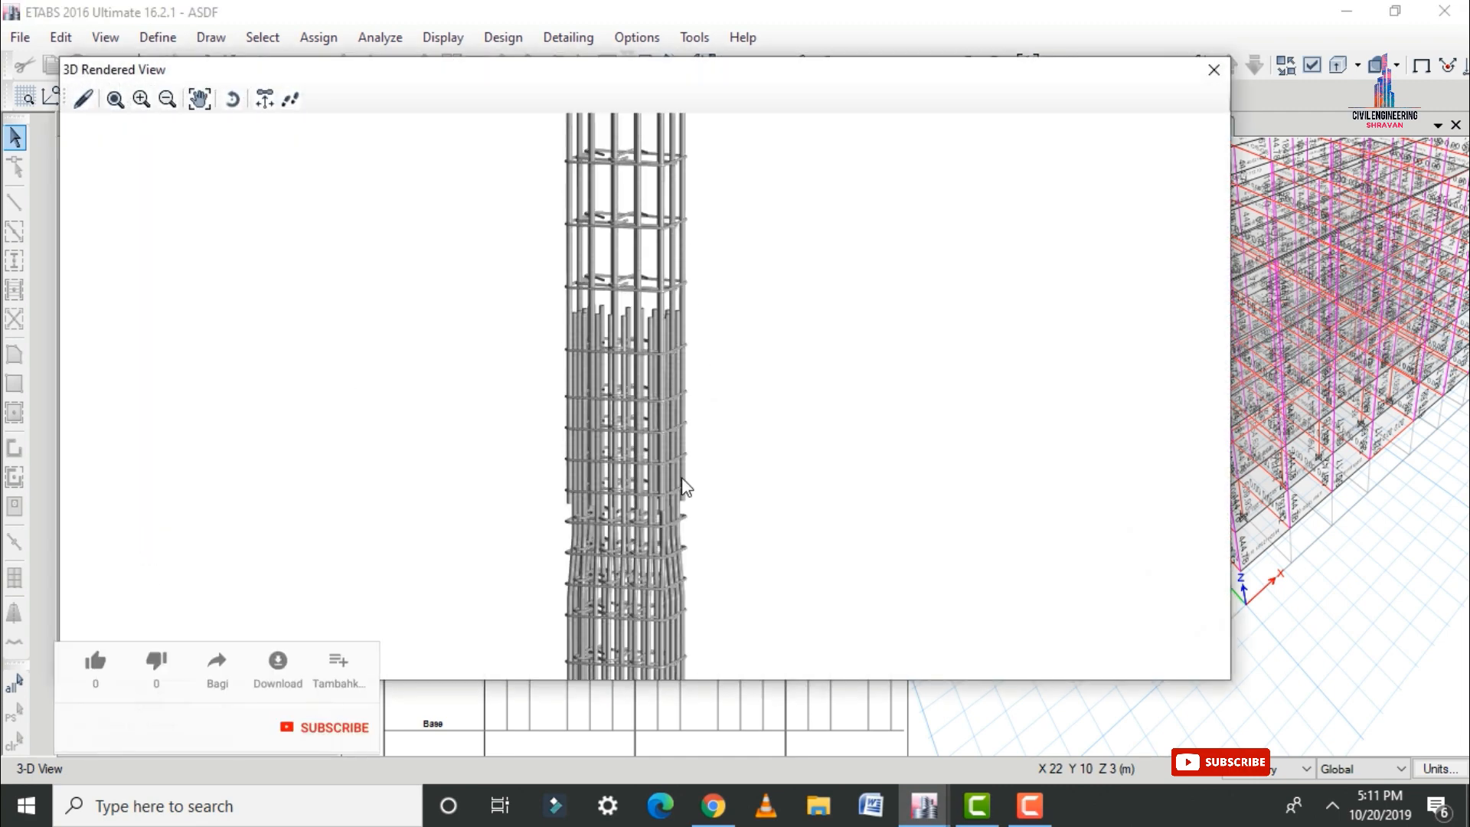
scroll(645, 595, down, 4)
scroll(670, 443, up, 3)
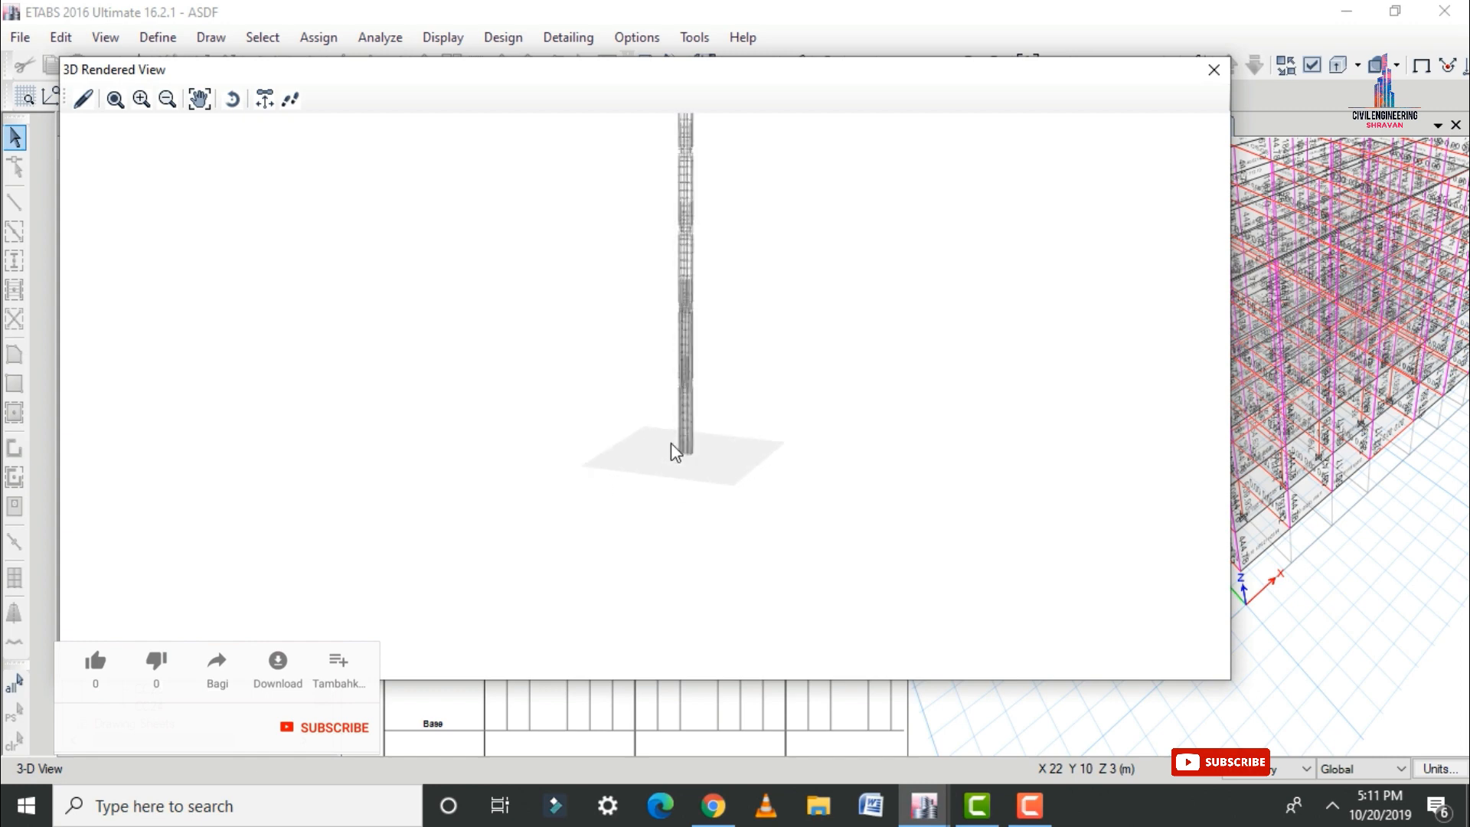
scroll(707, 416, up, 5)
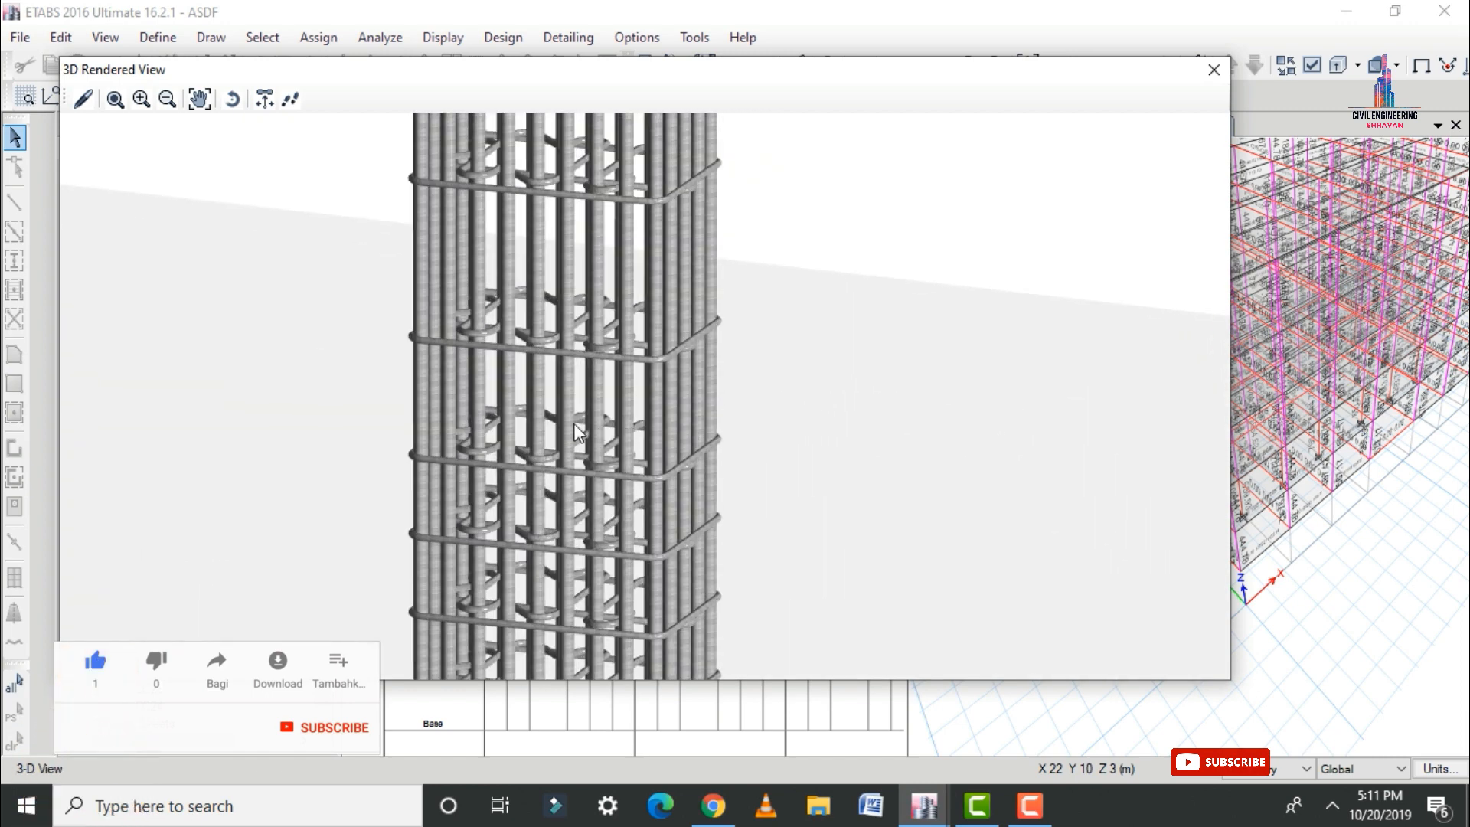
scroll(576, 506, down, 5)
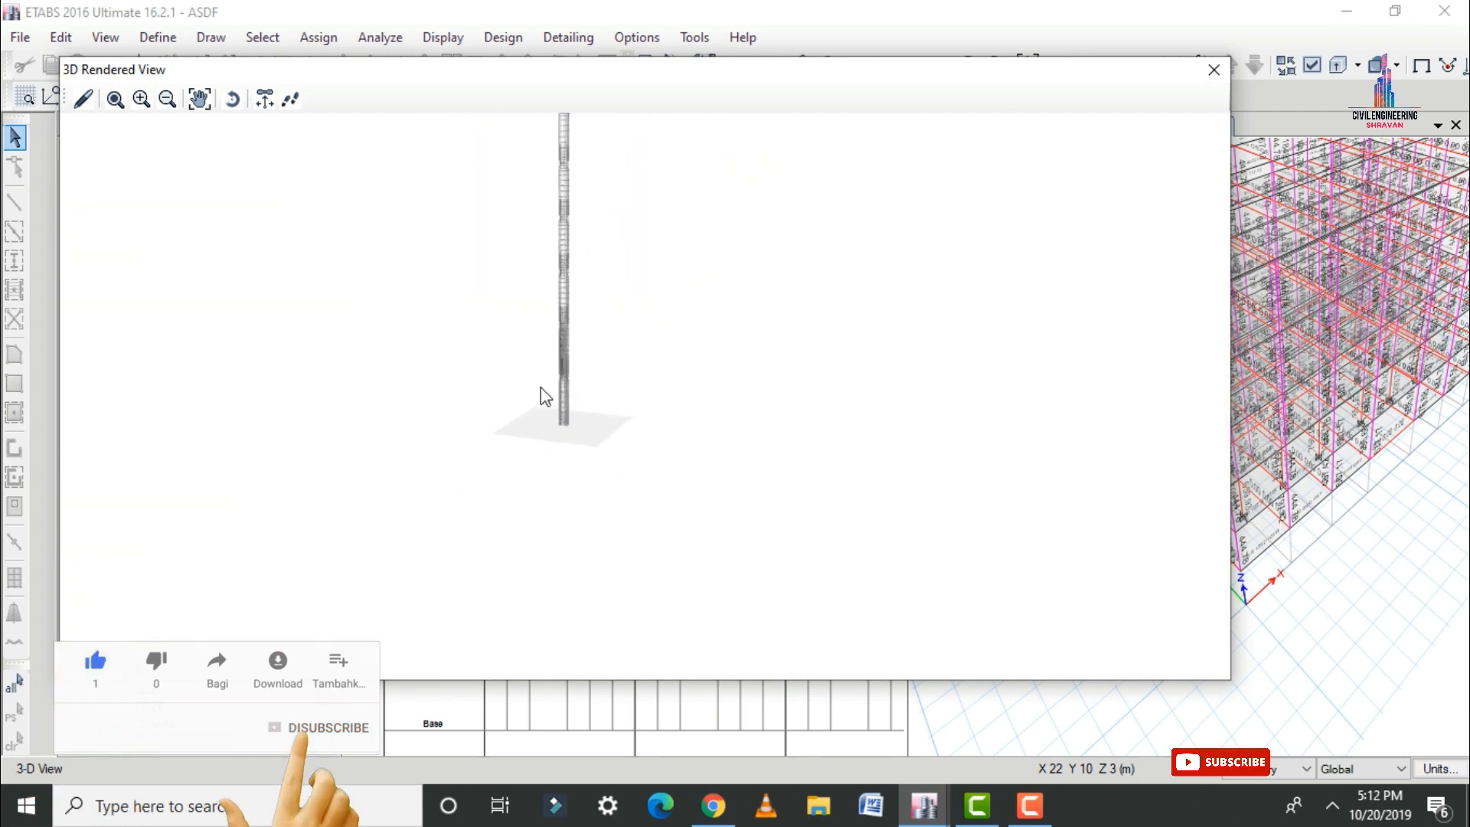
- Examine the bent bars at the top of column CC12's cage and the ties along its height, and close the 3D view
scroll(576, 212, up, 6)
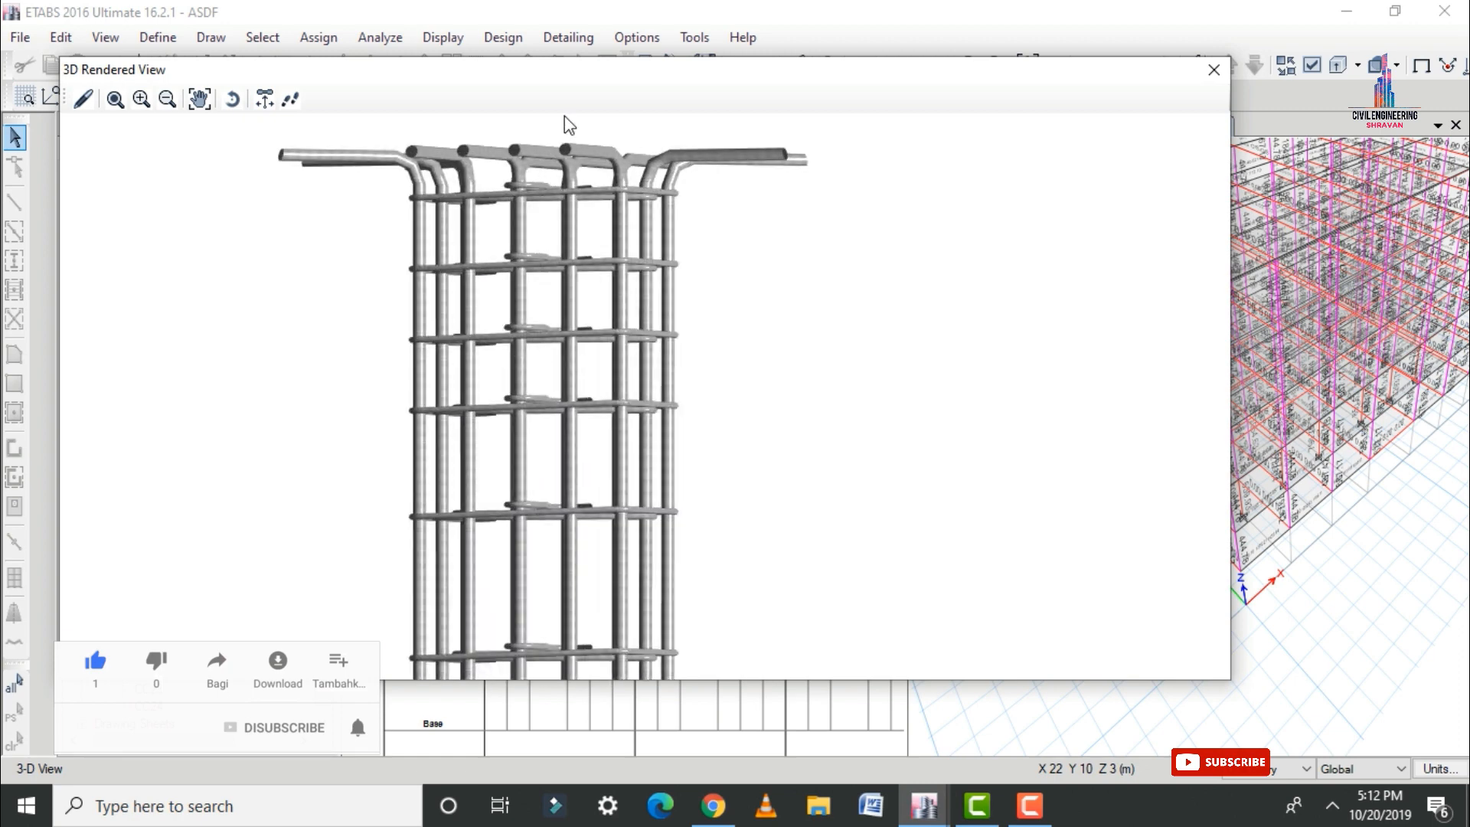
scroll(587, 203, down, 6)
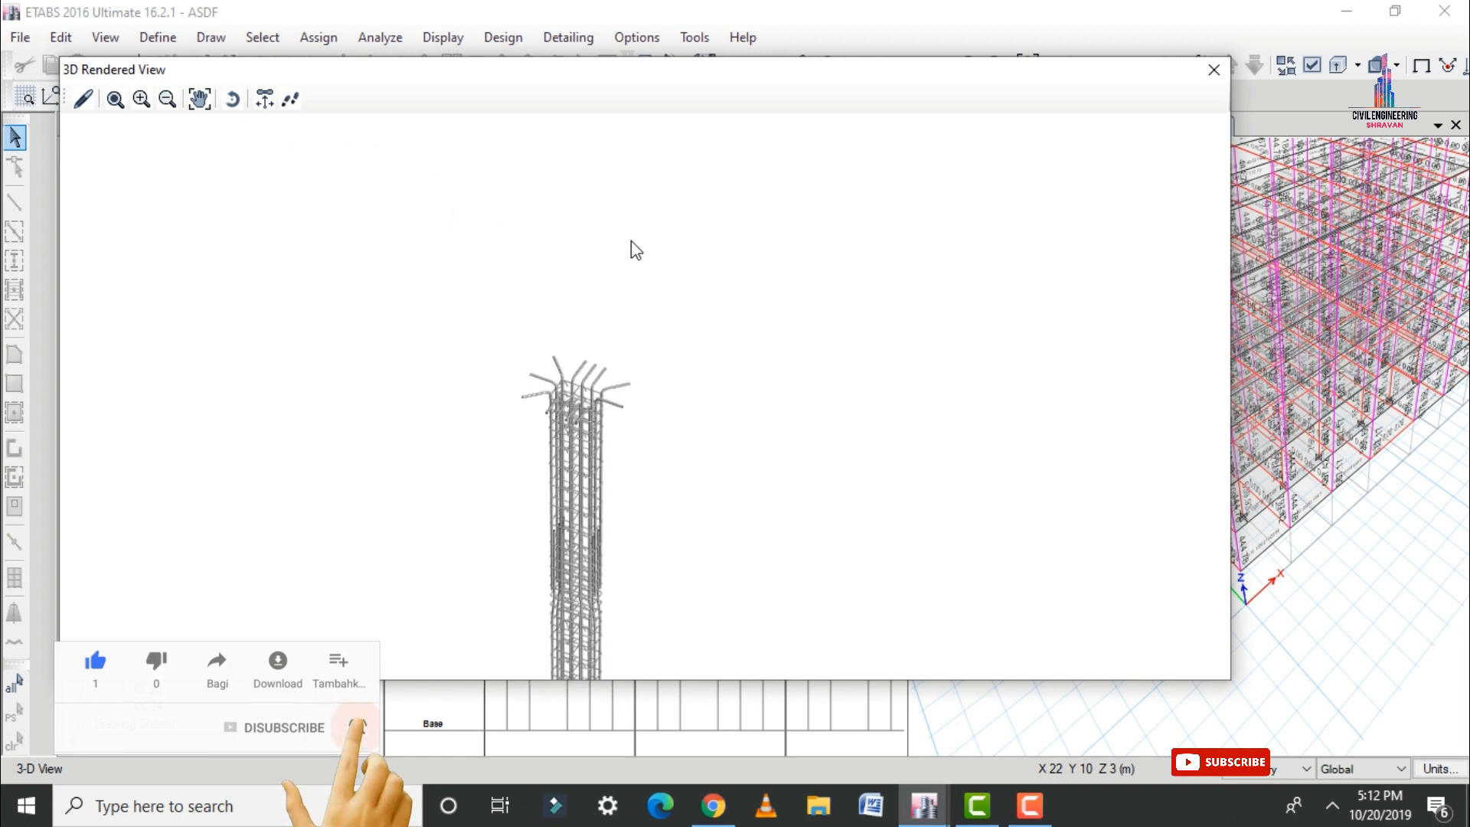
scroll(613, 331, up, 4)
scroll(678, 403, down, 4)
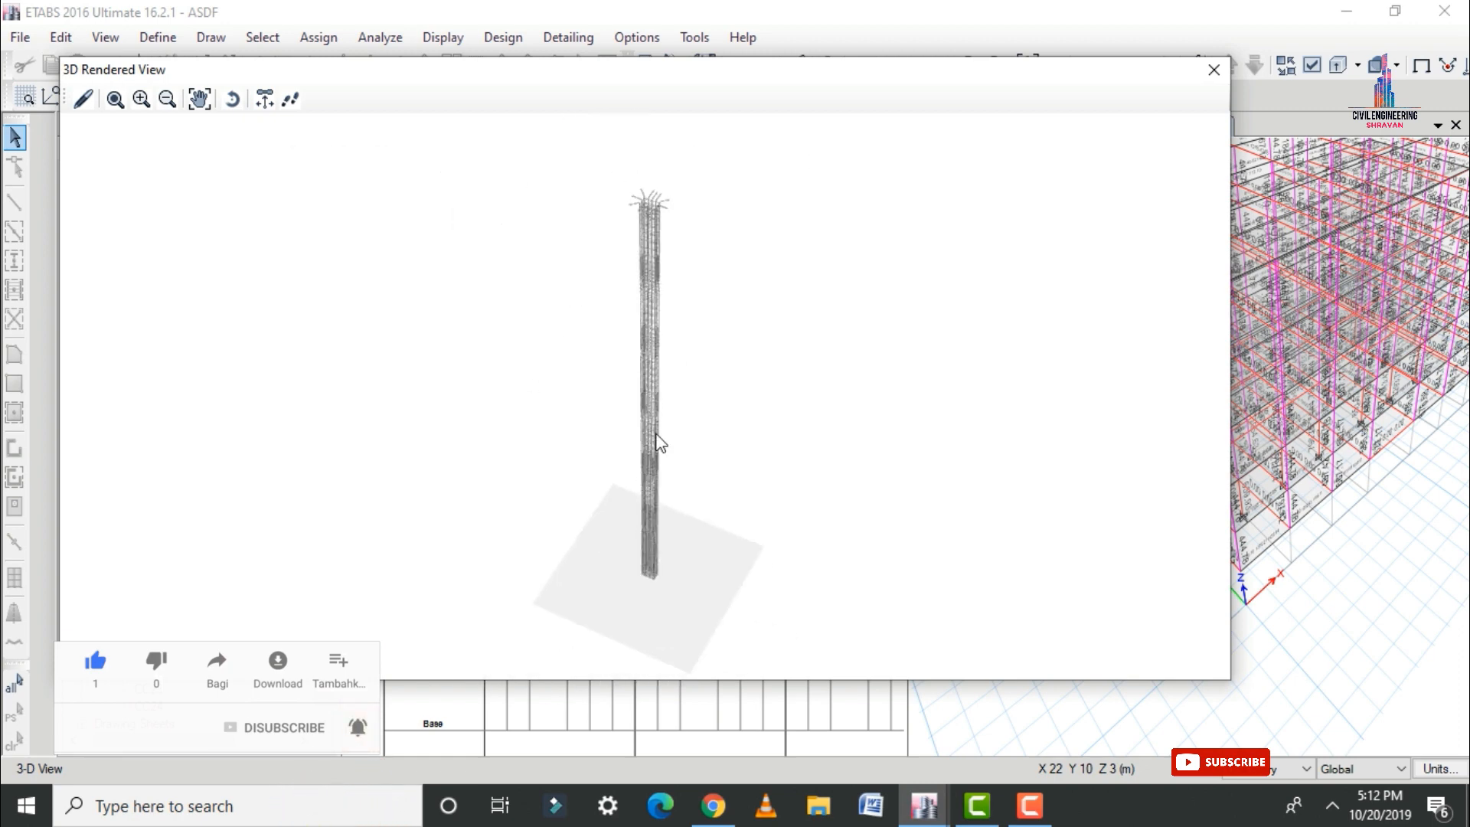
scroll(659, 626, up, 8)
scroll(786, 408, up, 1)
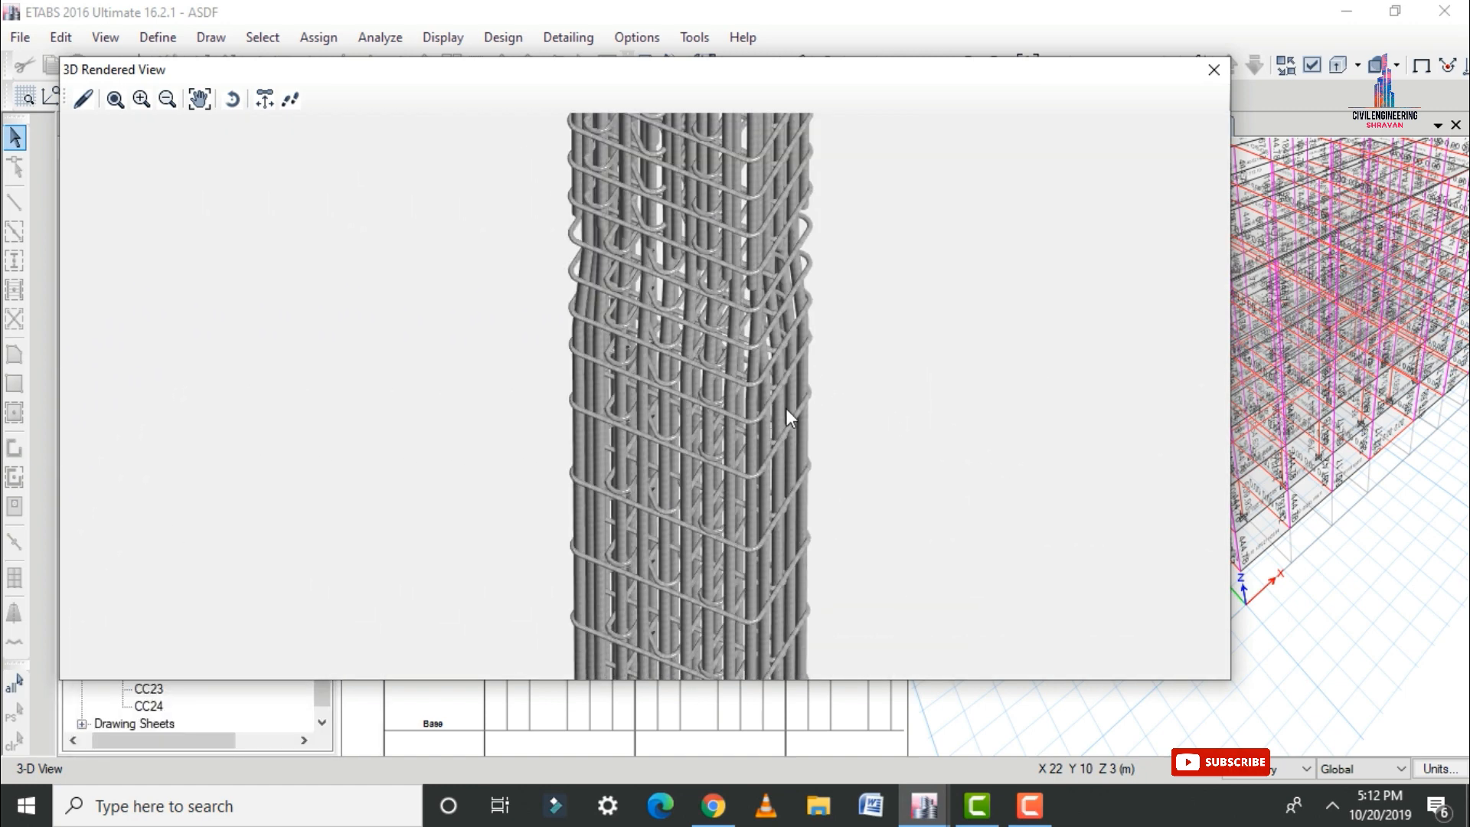
scroll(758, 395, down, 6)
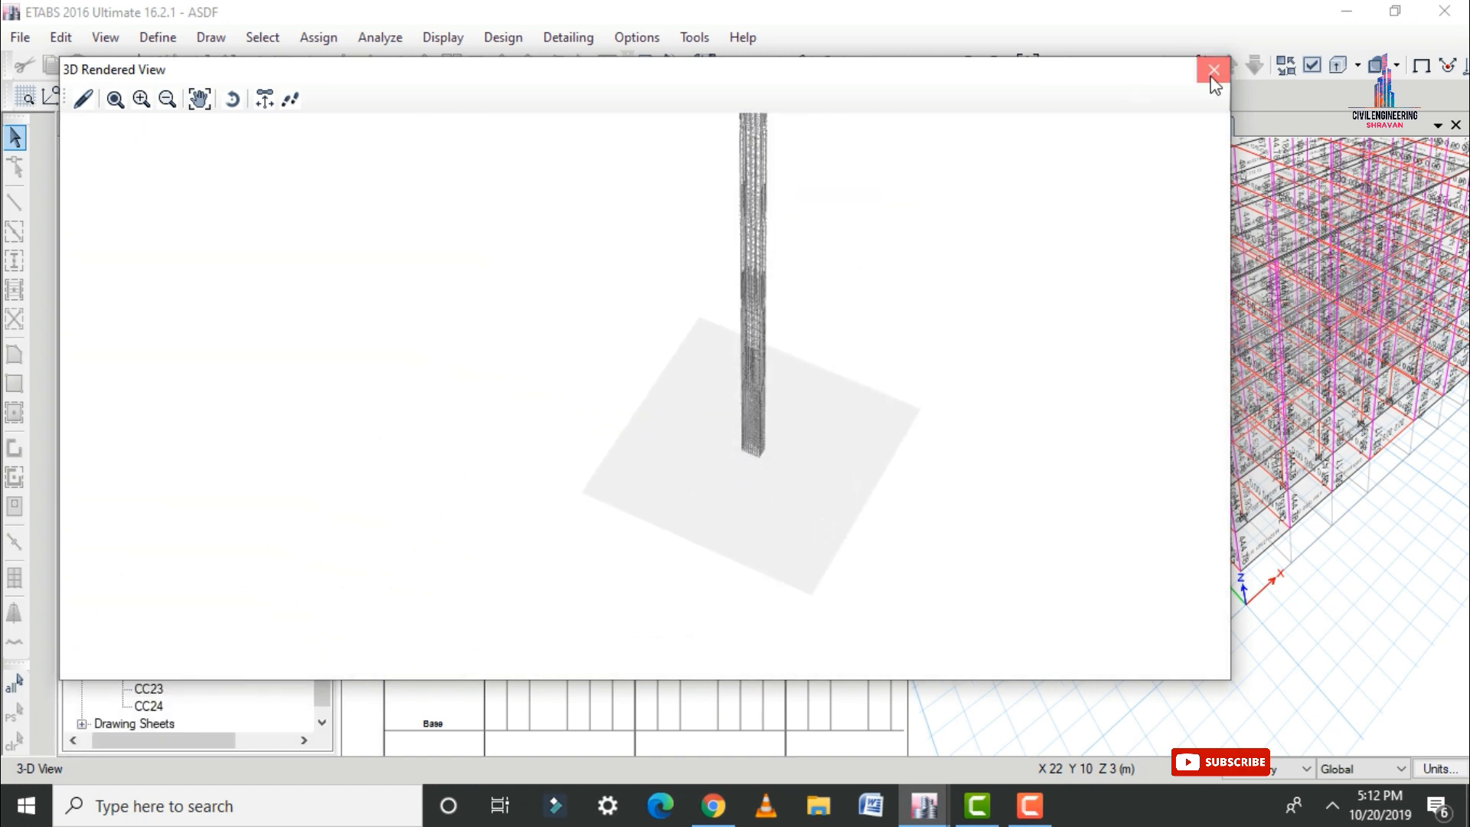
click(1214, 68)
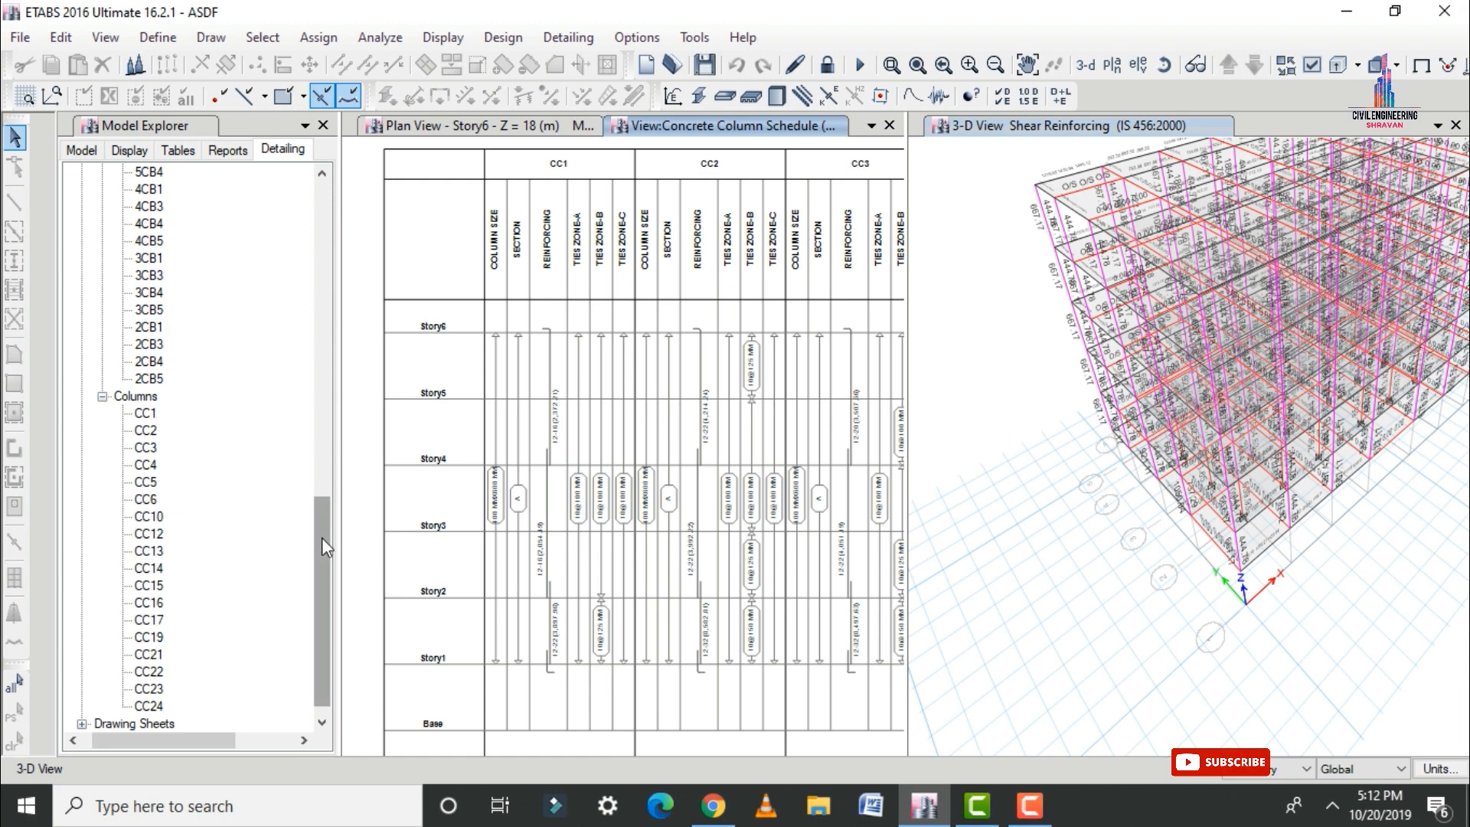
- Generate the Project Report and open it in the report viewer
drag(326, 584, 352, 228)
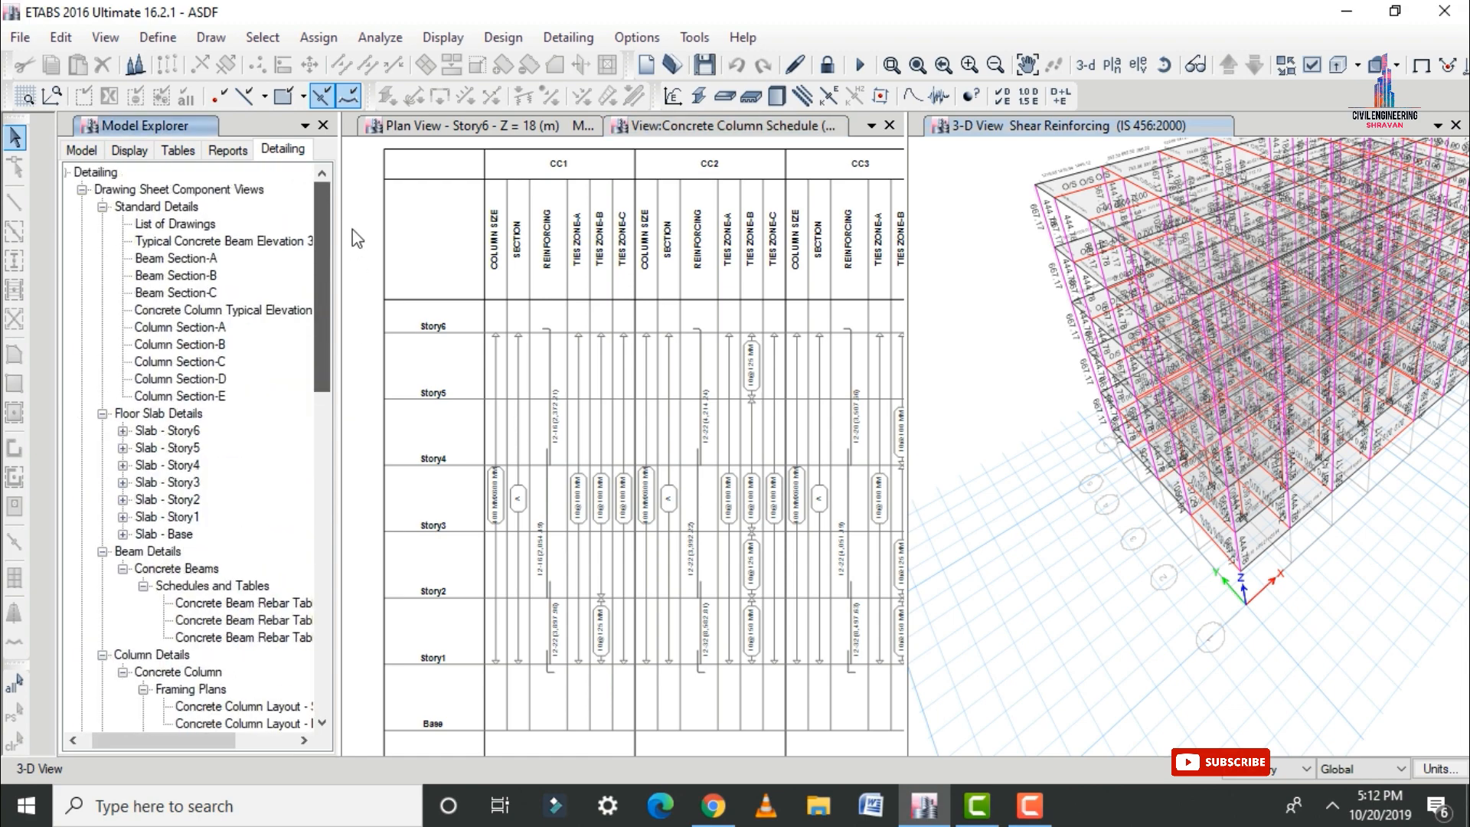
click(228, 150)
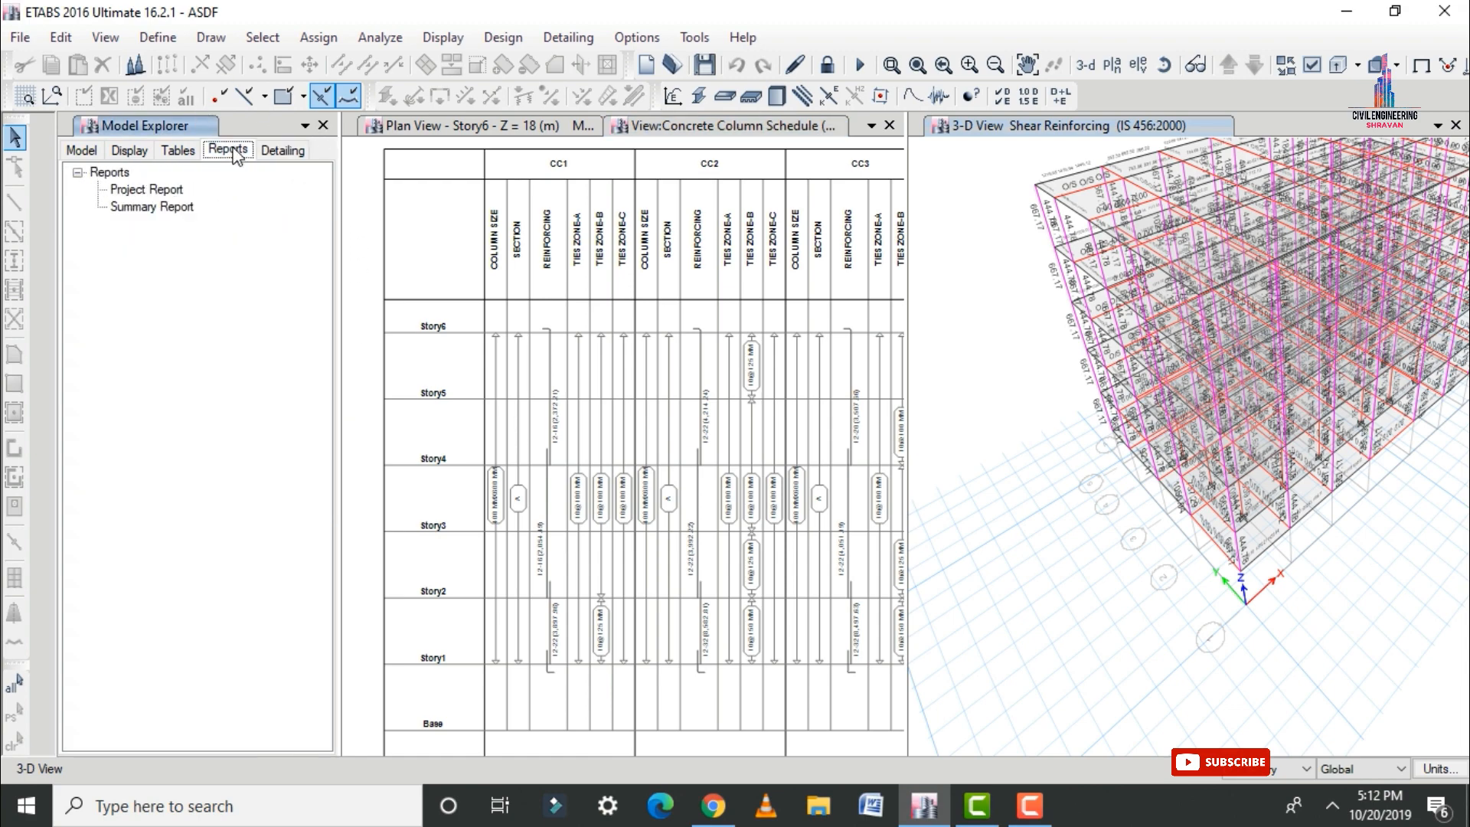
click(146, 192)
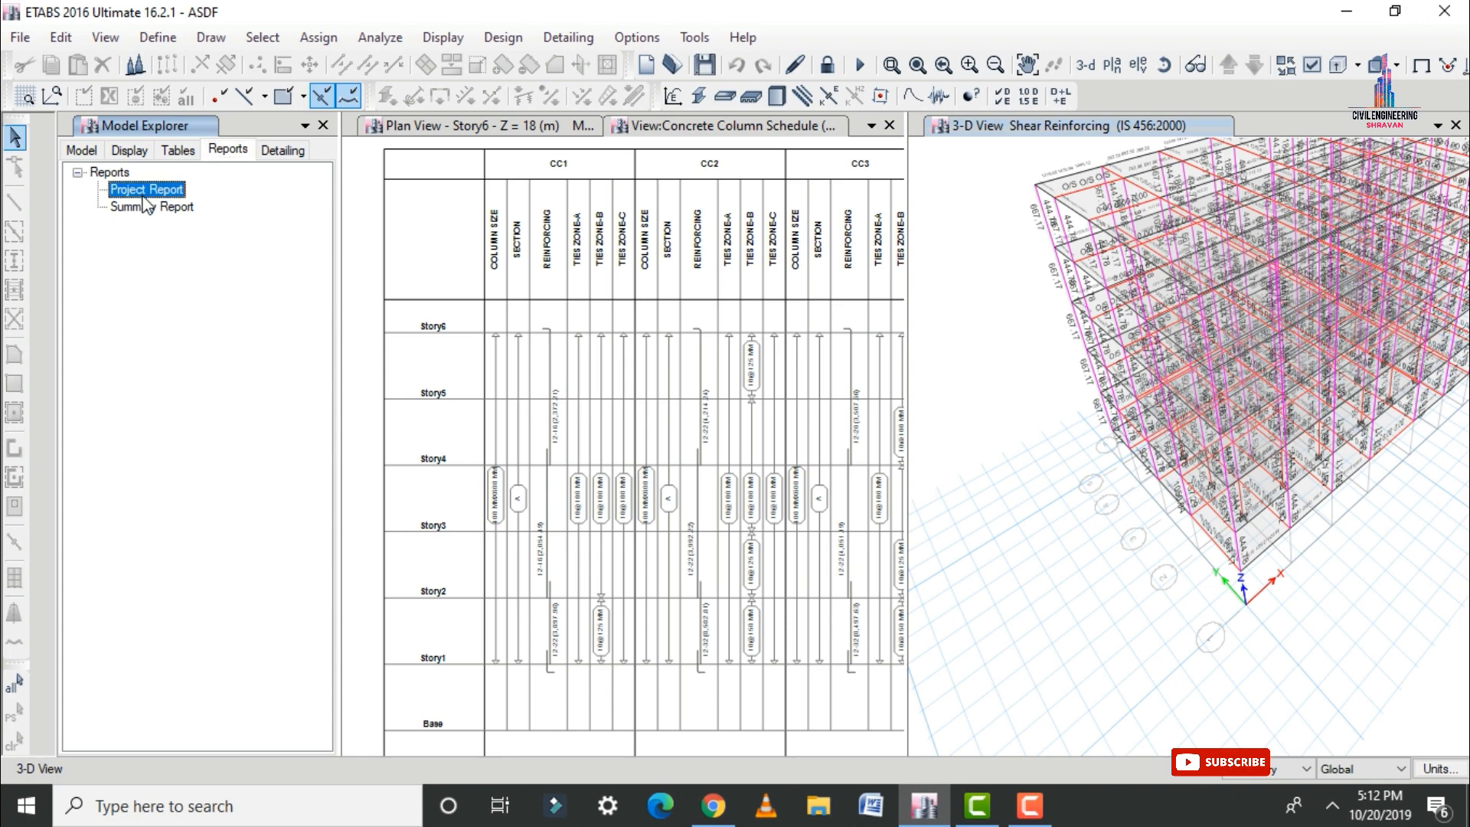
double_click(144, 195)
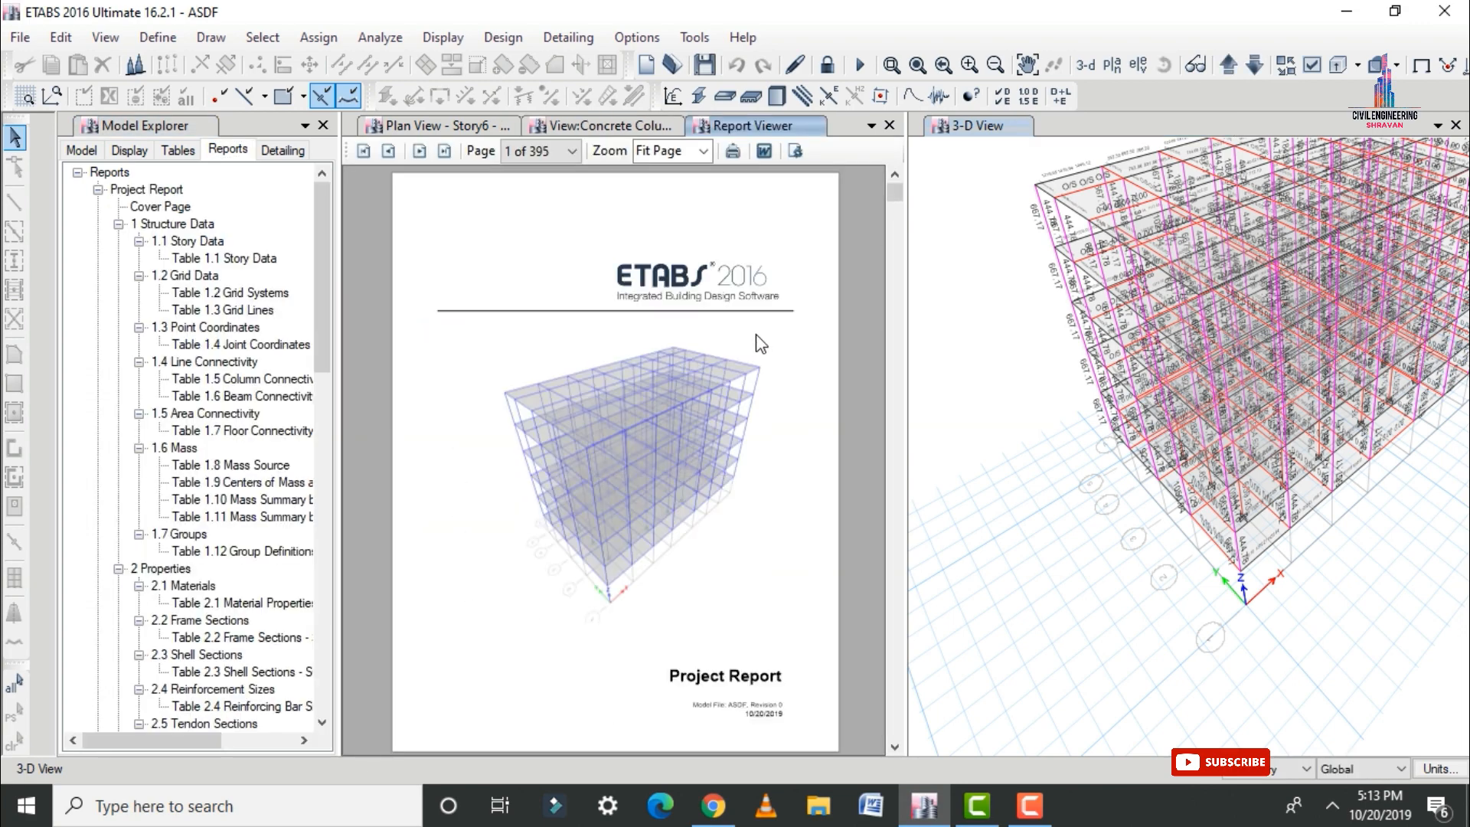
- Browse the Project Report from the table of contents through the connectivity and assignment tables to the Concrete Beam Summary on page 307
scroll(954, 306, down, 5)
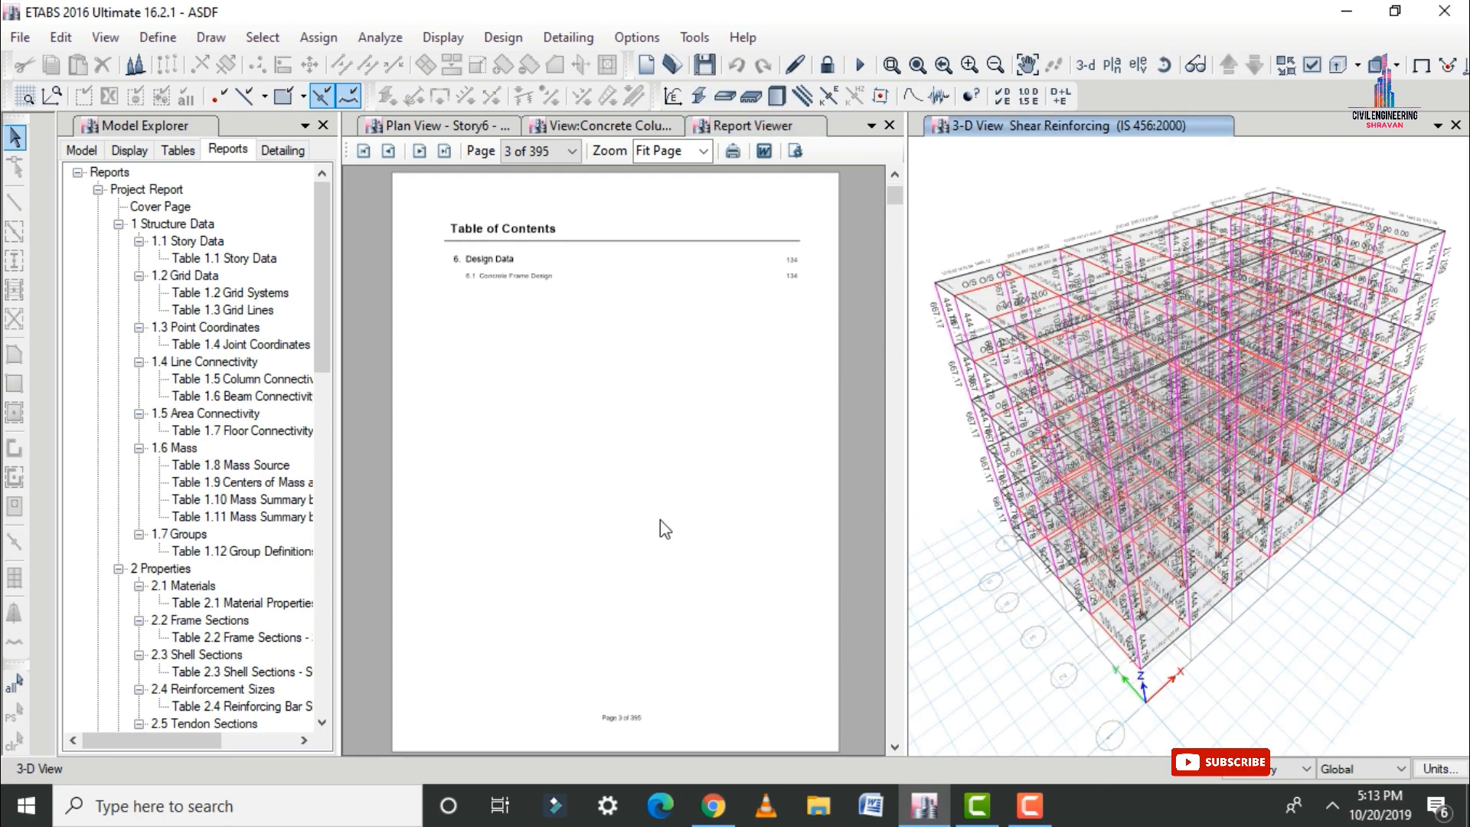
scroll(679, 515, down, 8)
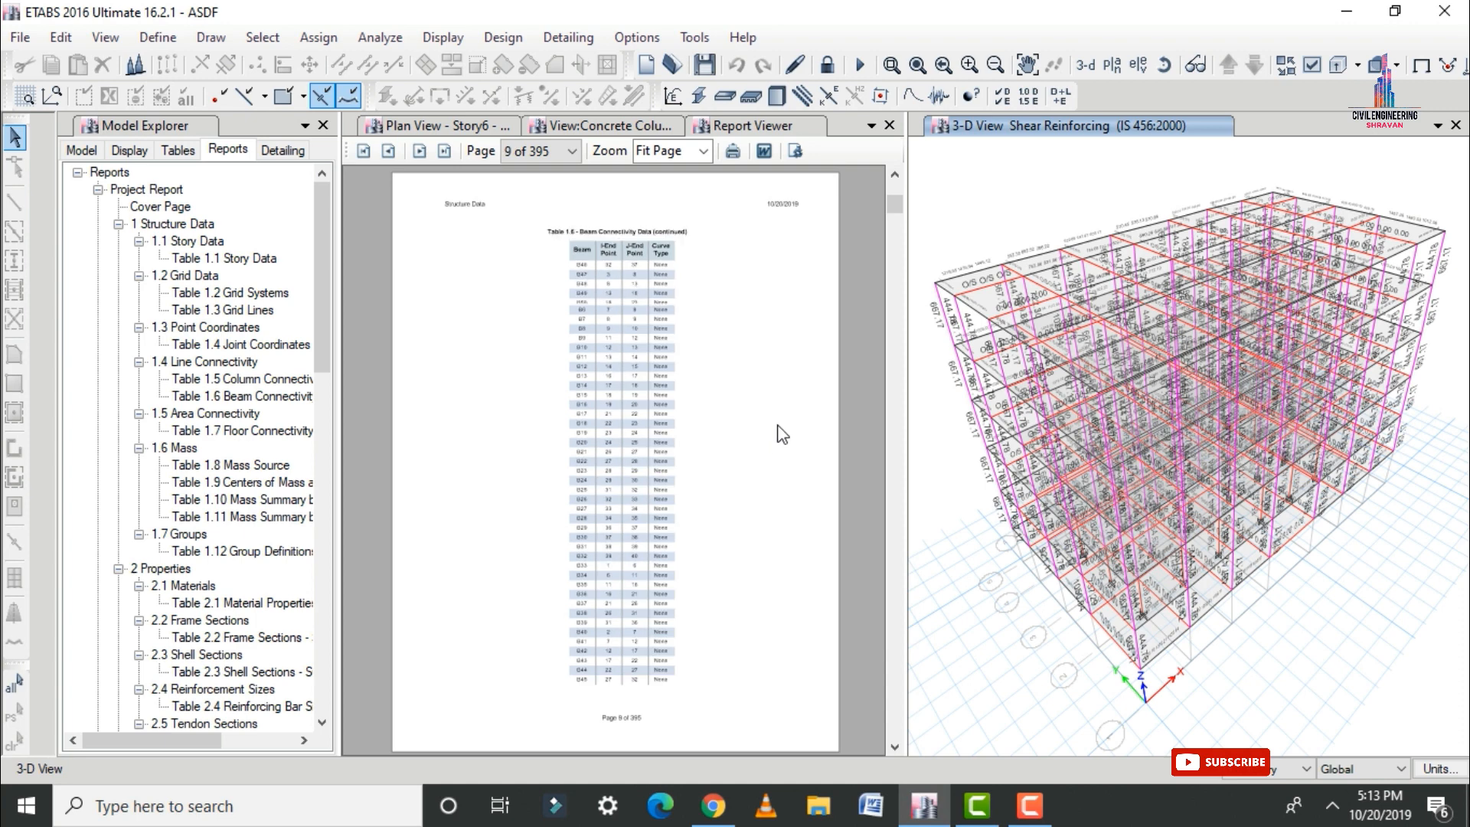
scroll(794, 396, down, 5)
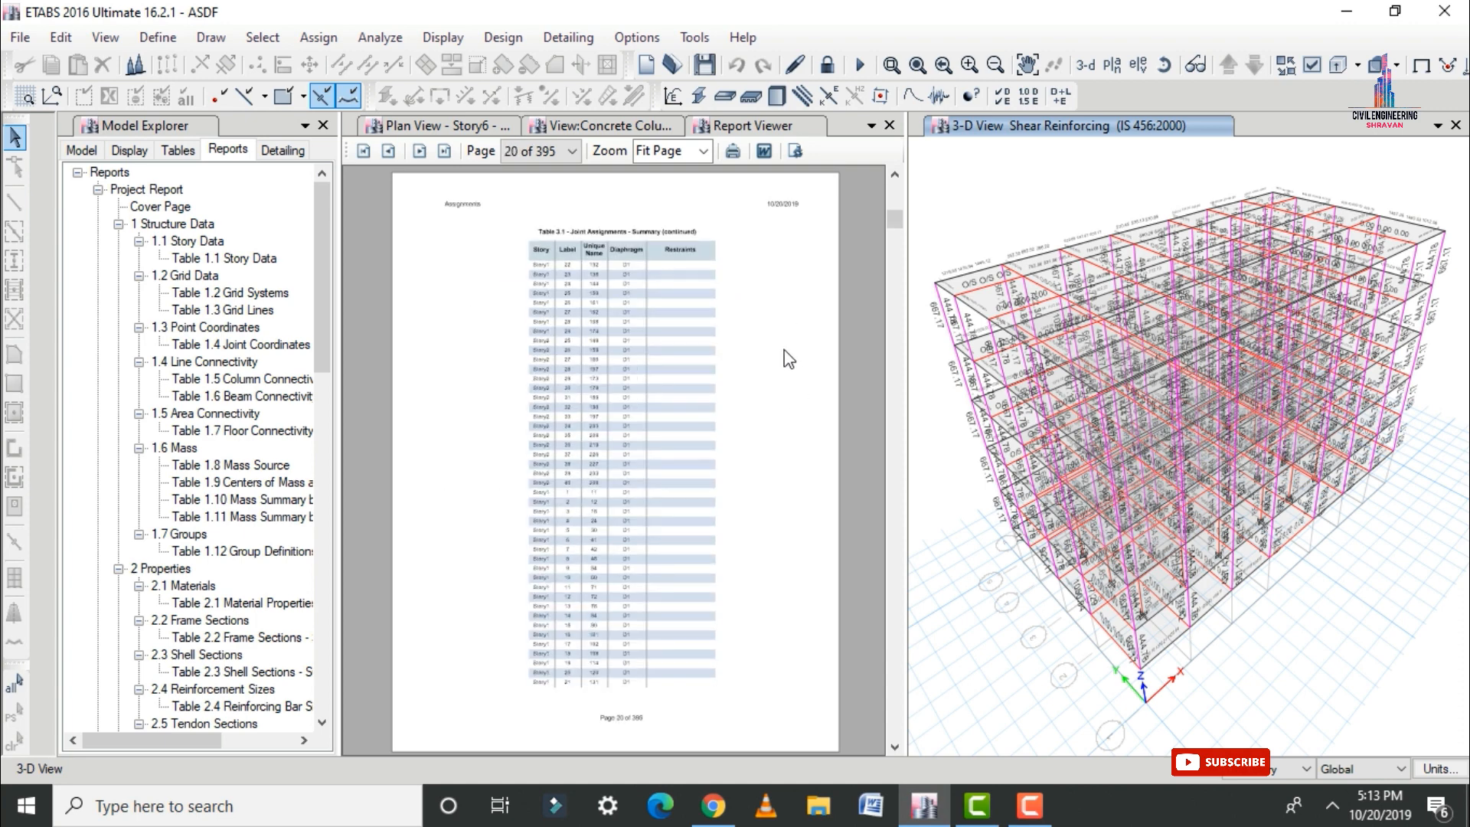
scroll(789, 359, down, 8)
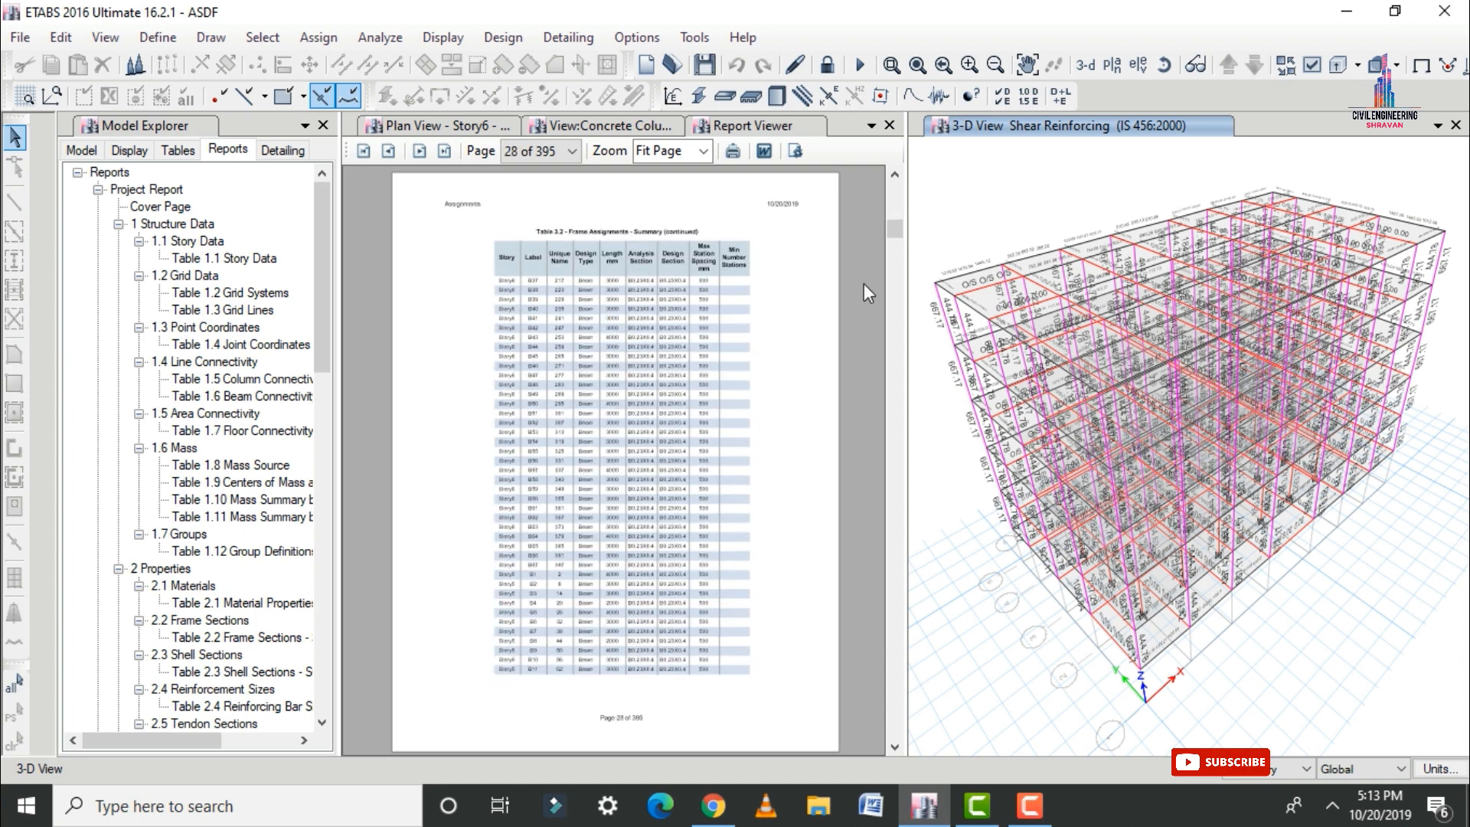
drag(896, 229, 827, 521)
click(932, 207)
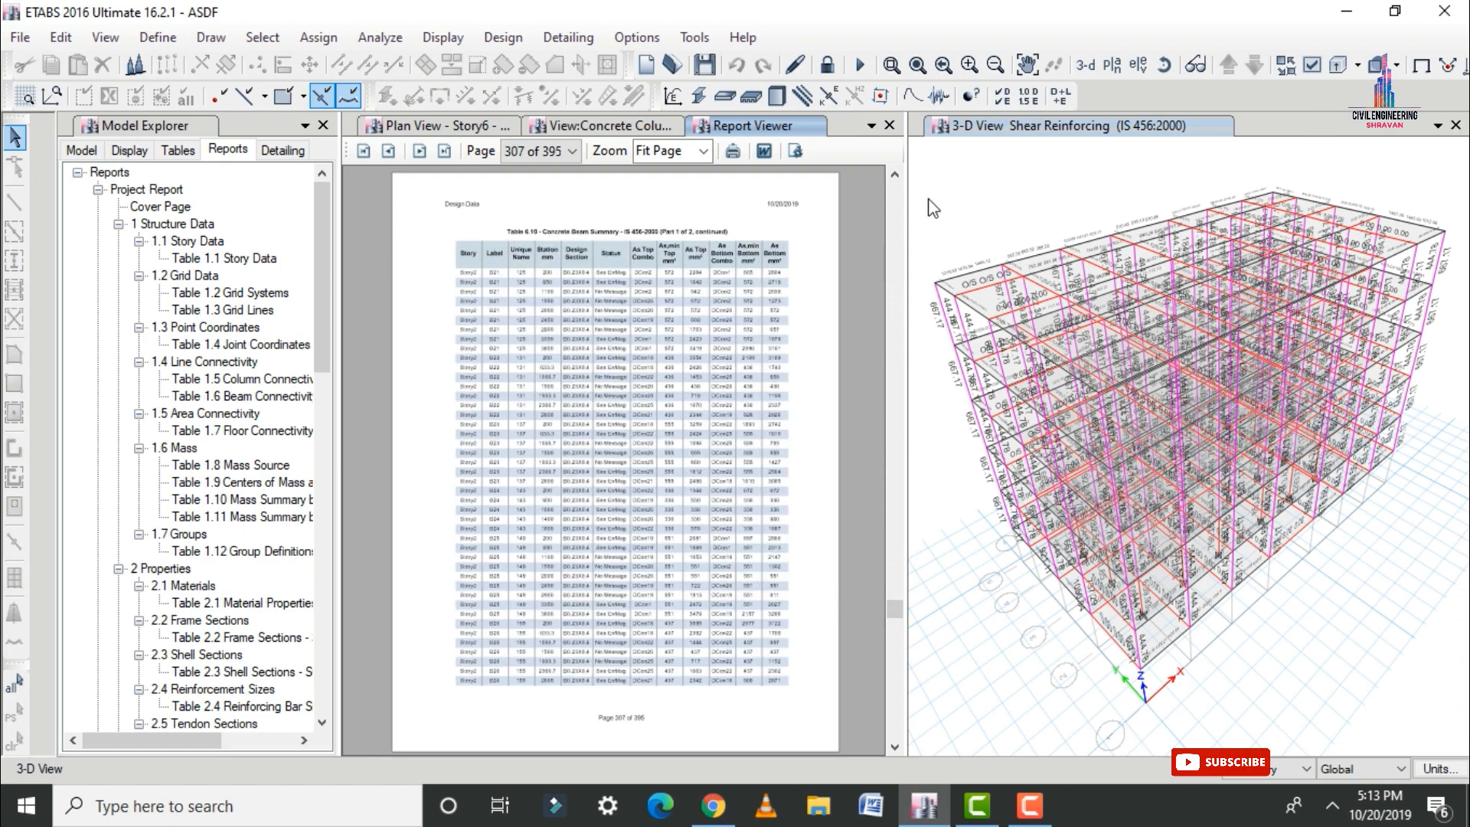